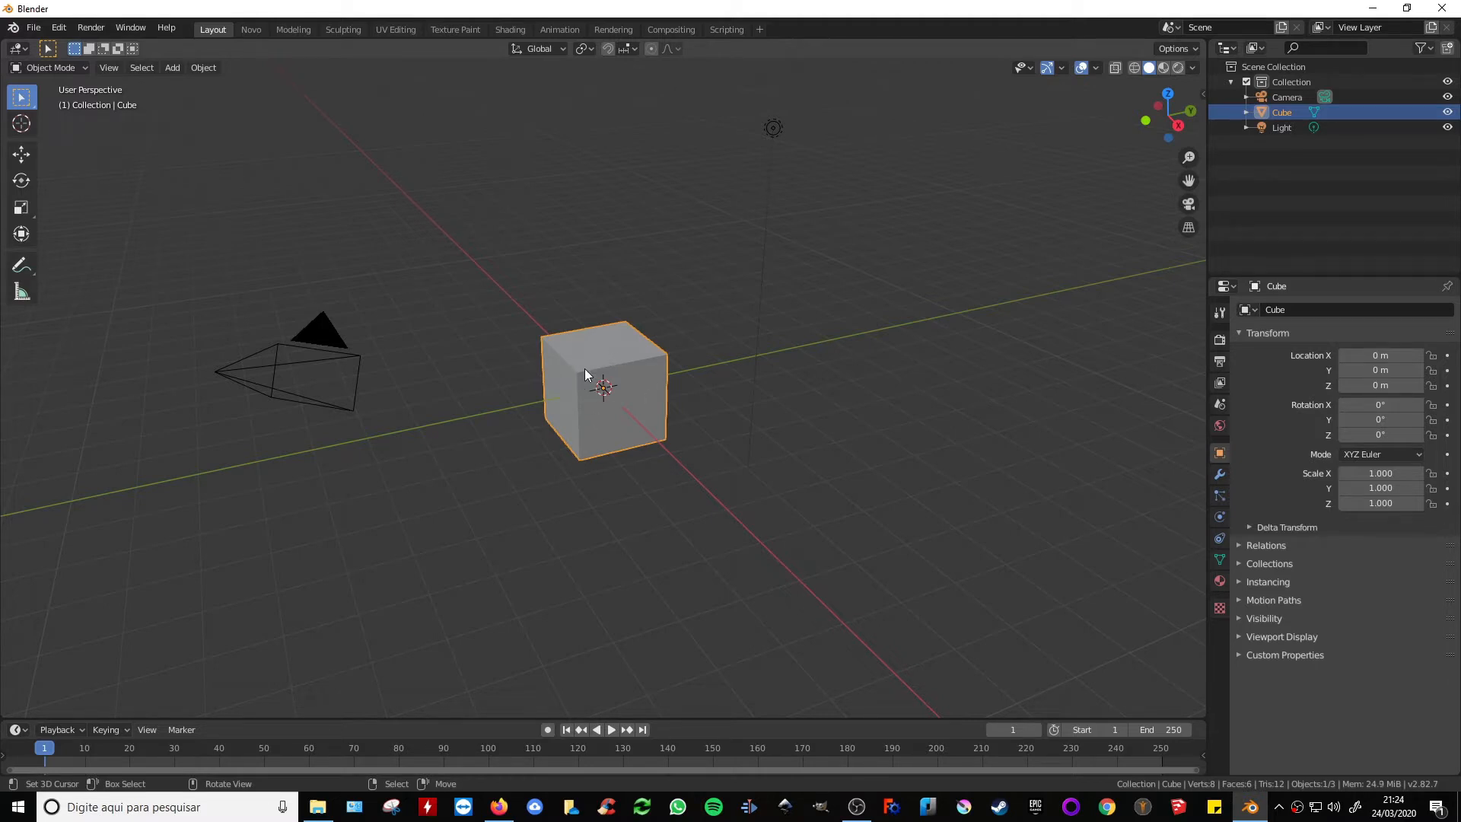
Step: Move the cube freely with the Move tool to about X 0.67 m, Y -0.08 m, Z 1.81 m
{"action": "left_click", "coordinate": [21, 156]}
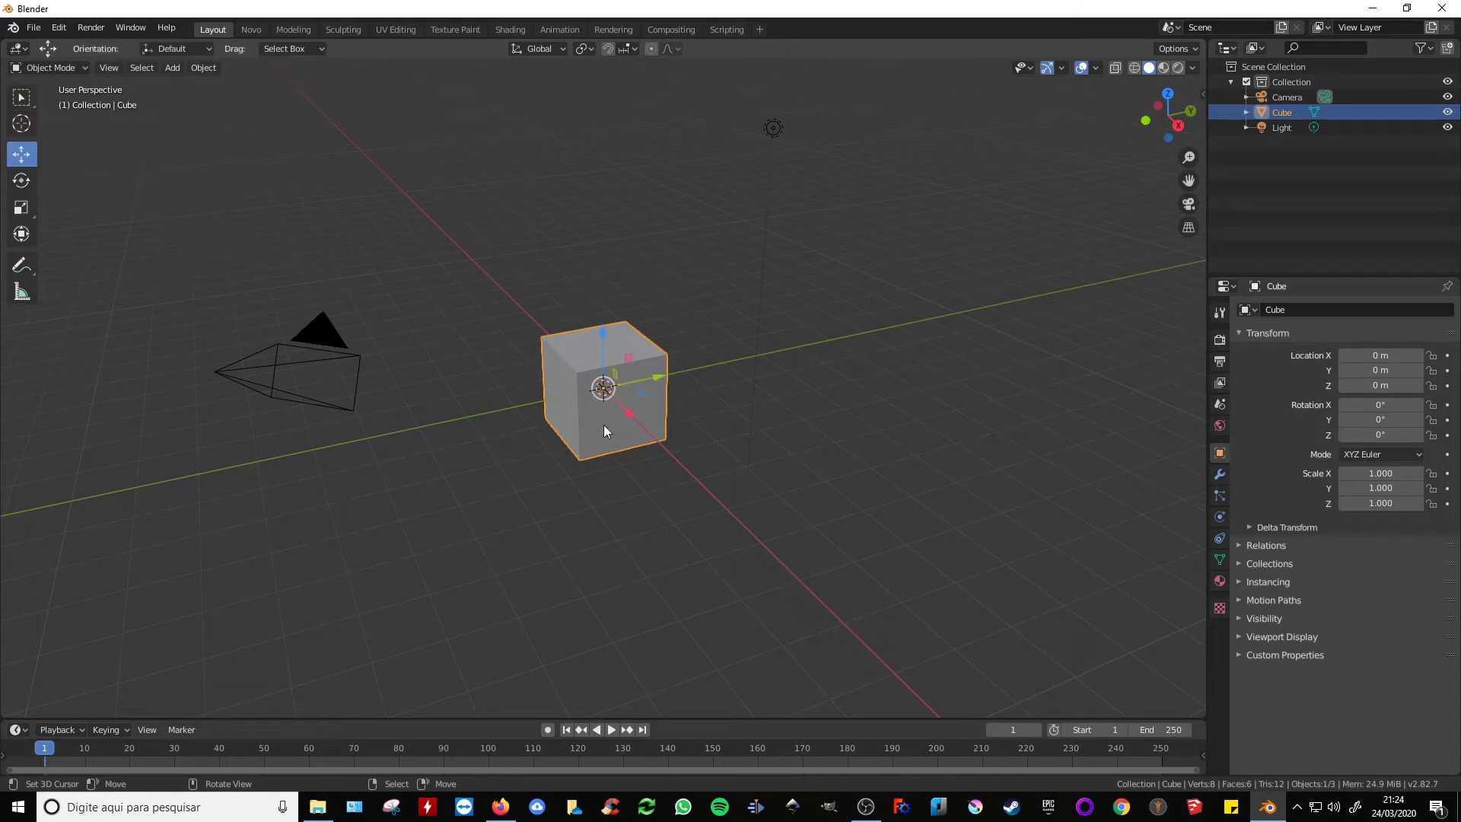
{"action": "mouse_move", "coordinate": [659, 396]}
{"action": "middle_mouse_down"}
{"action": "mouse_move", "coordinate": [704, 406]}
{"action": "mouse_move", "coordinate": [665, 403]}
{"action": "middle_mouse_up"}
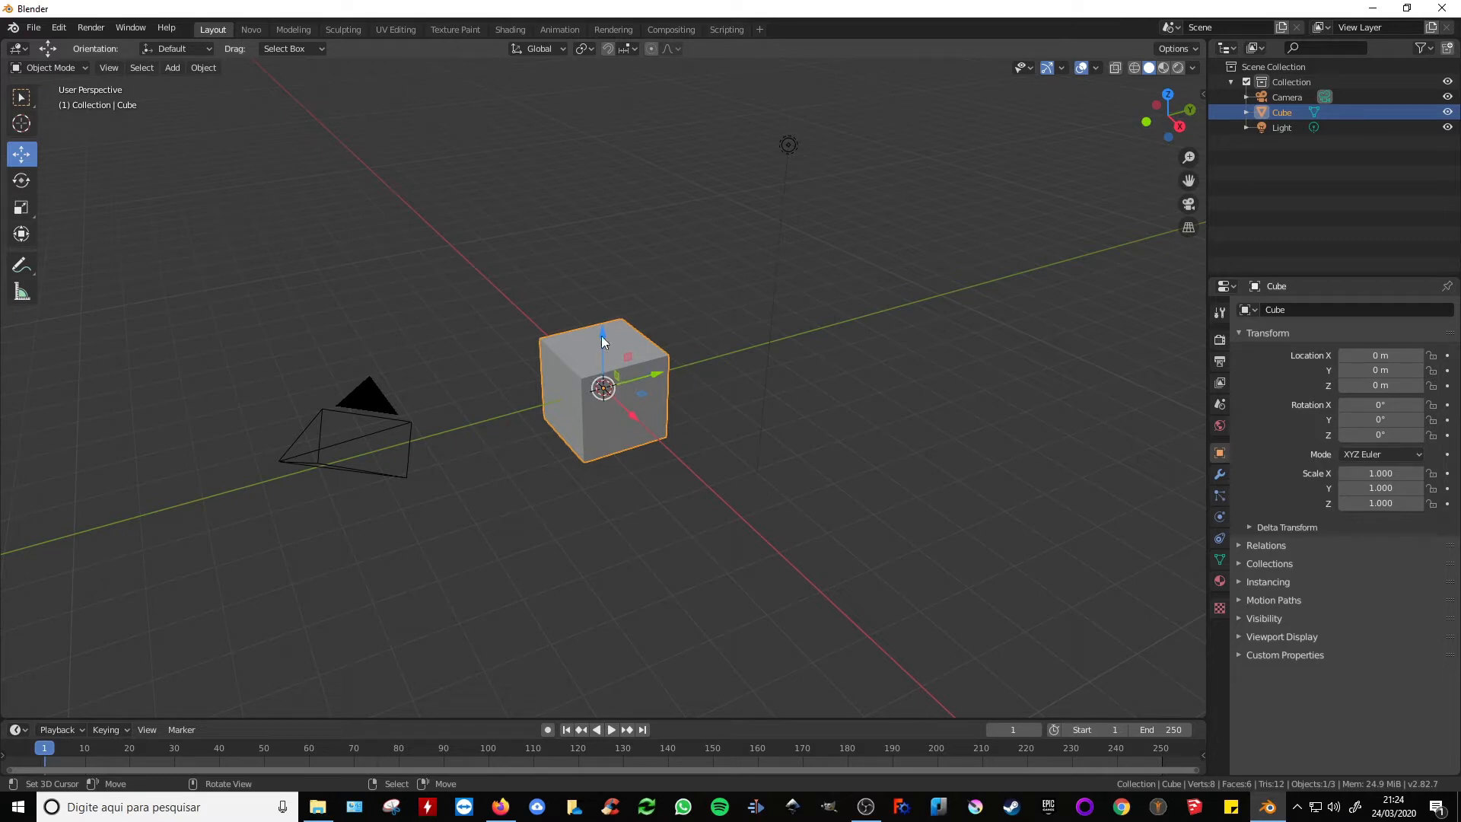
{"action": "middle_click_drag", "start_coordinate": [625, 339], "coordinate": [634, 407]}
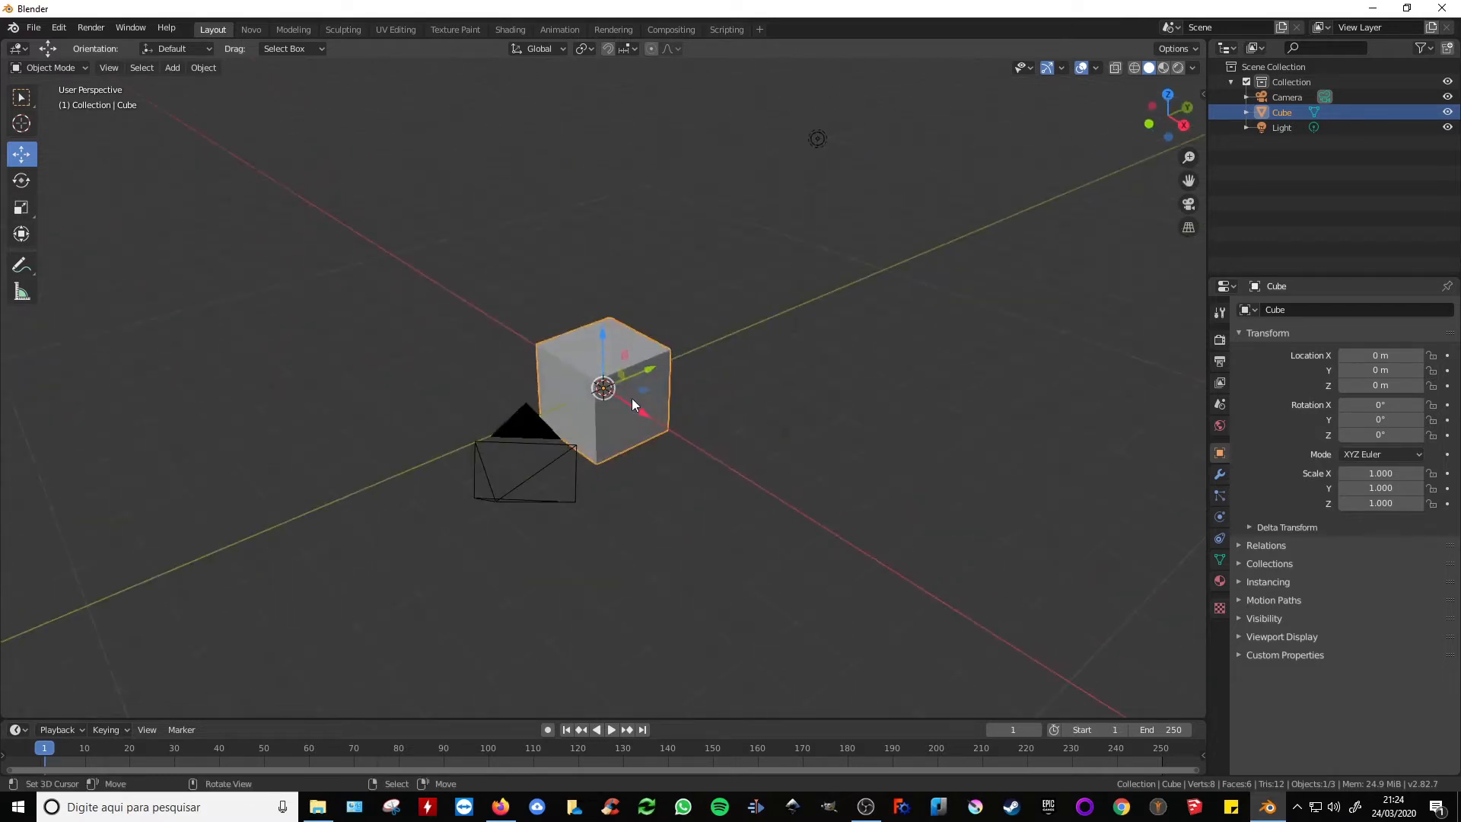
{"action": "left_click_drag", "start_coordinate": [634, 407], "coordinate": [634, 407]}
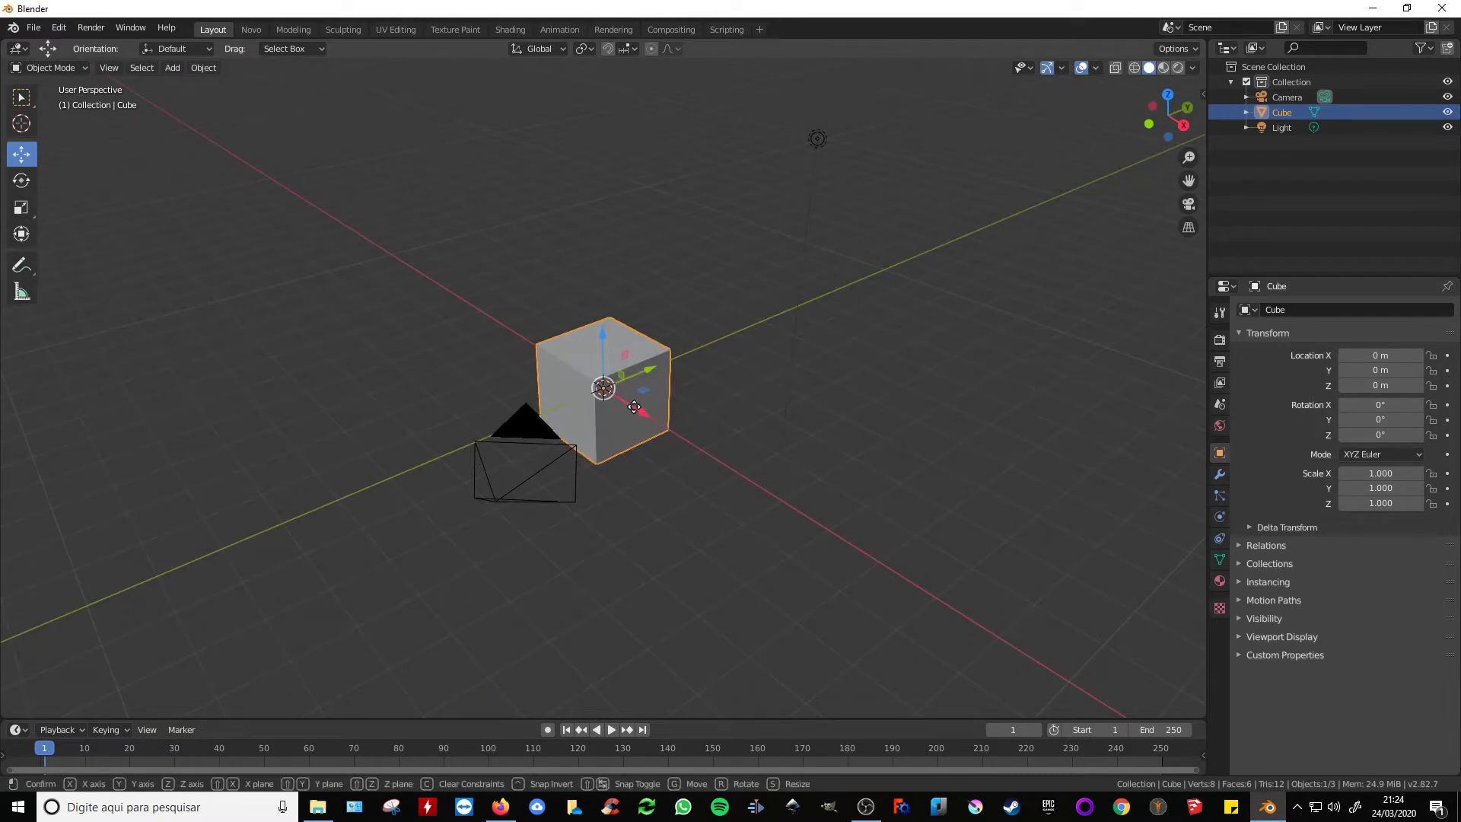
{"action": "left_click_drag", "start_coordinate": [634, 407], "coordinate": [613, 330]}
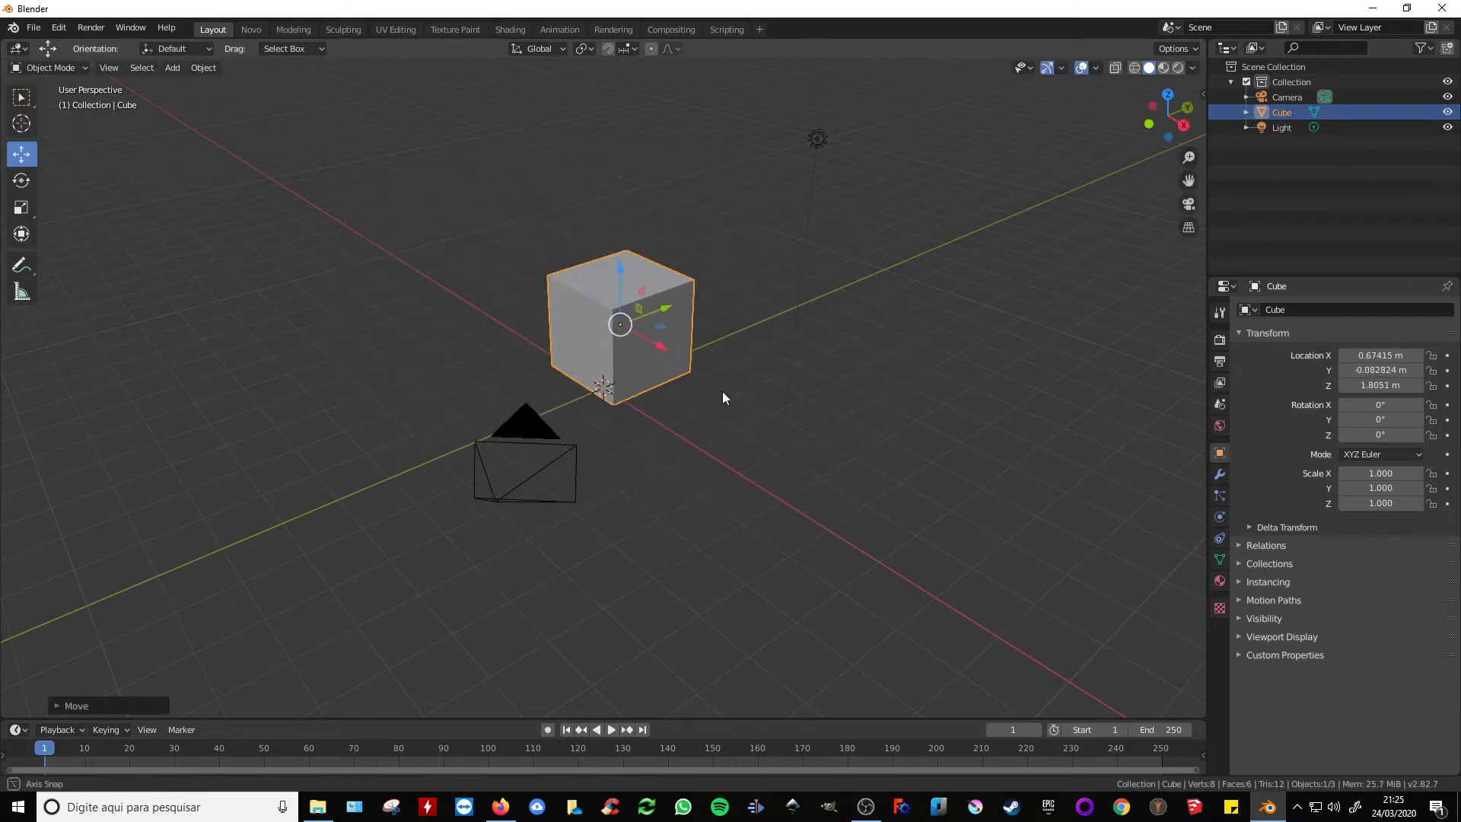
Step: Reposition the cube with the Move gizmo to about X 0.03 m, Y 0.24 m, Z 1.07 m
{"action": "middle_click_drag", "start_coordinate": [723, 391], "coordinate": [692, 342]}
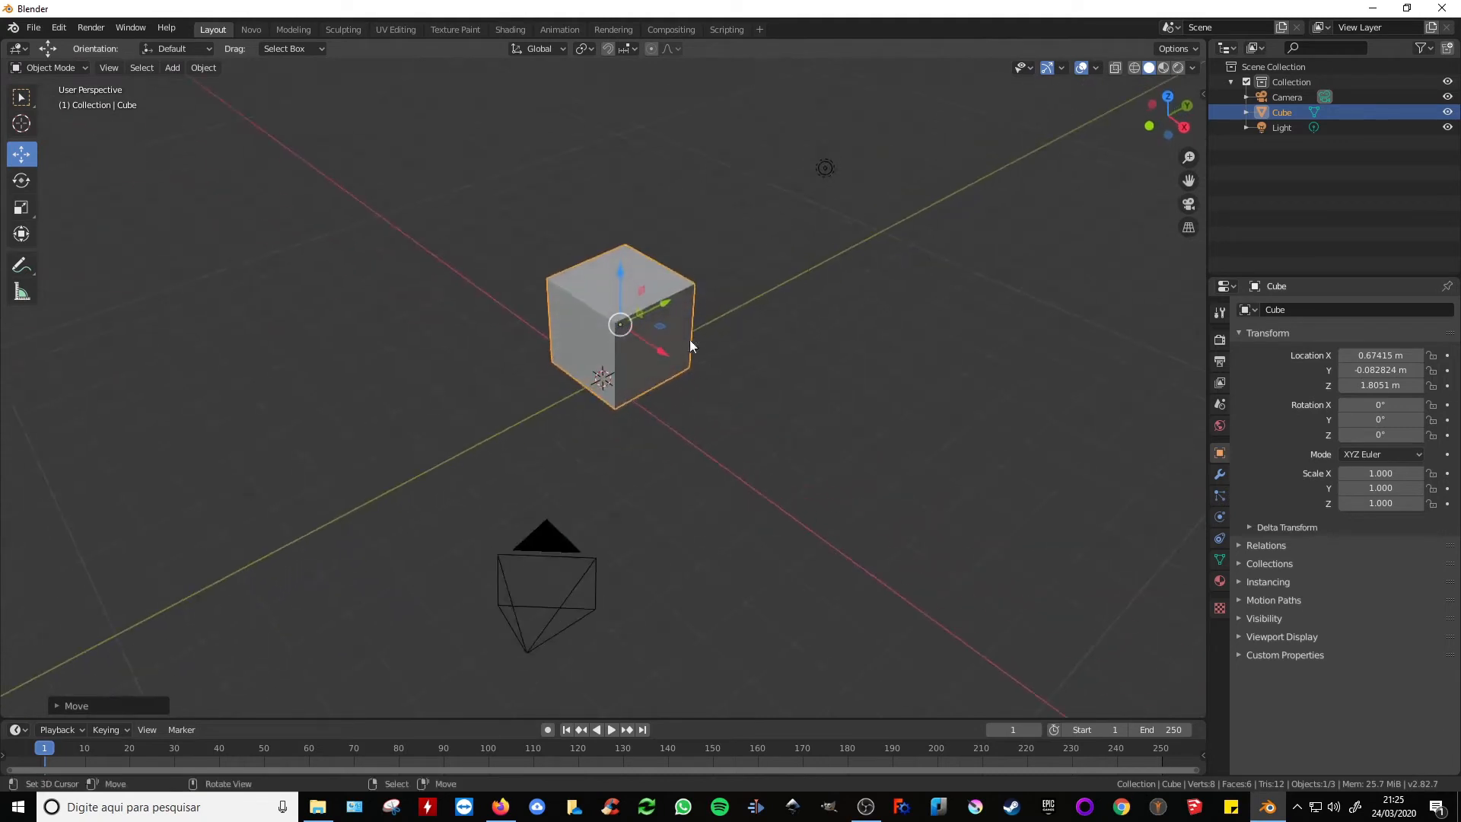
{"action": "scroll", "coordinate": [669, 319], "scroll_direction": "up", "scroll_amount": 4}
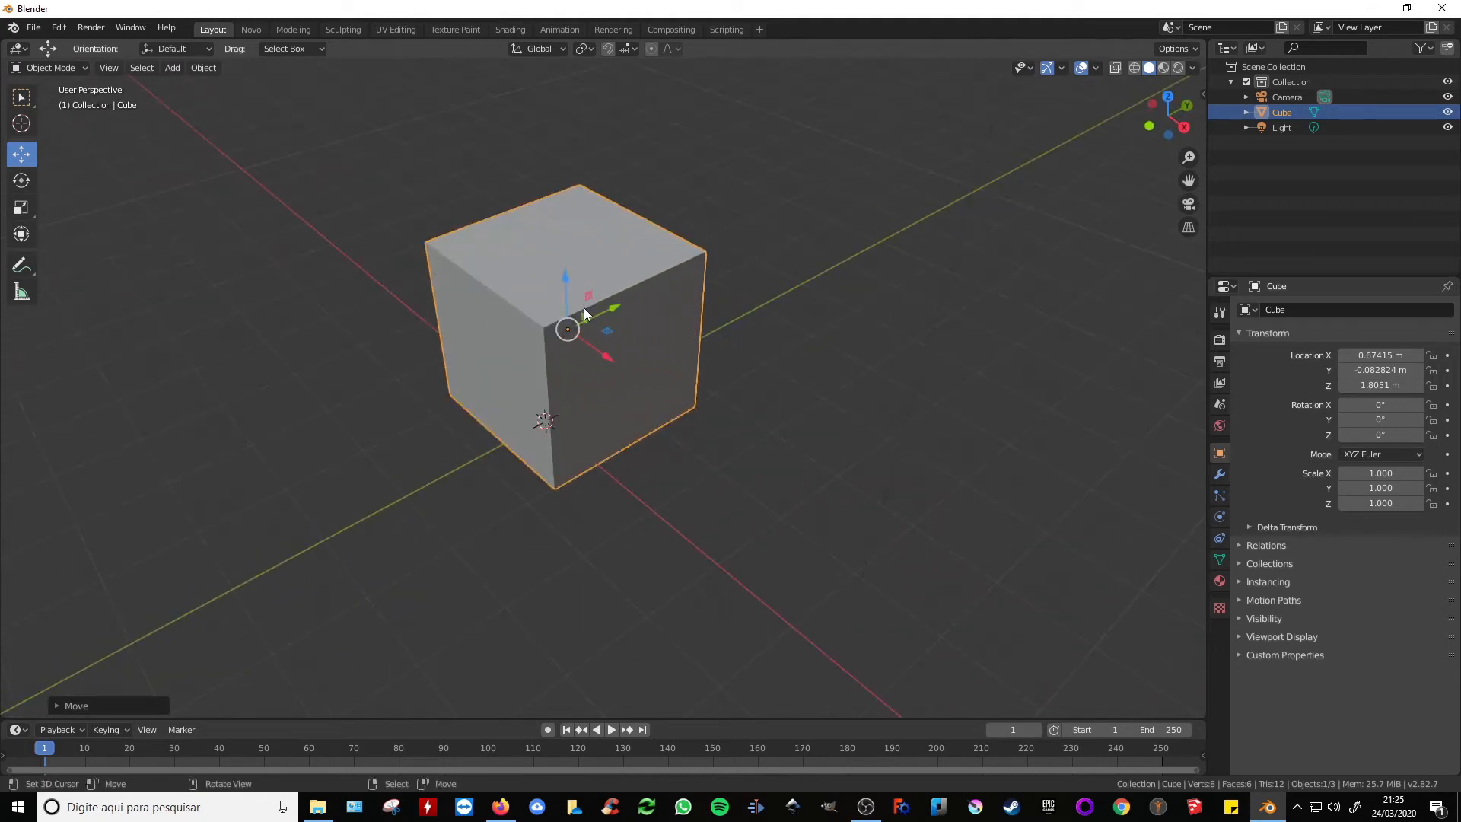
{"action": "middle_click_drag", "start_coordinate": [583, 307], "coordinate": [613, 328]}
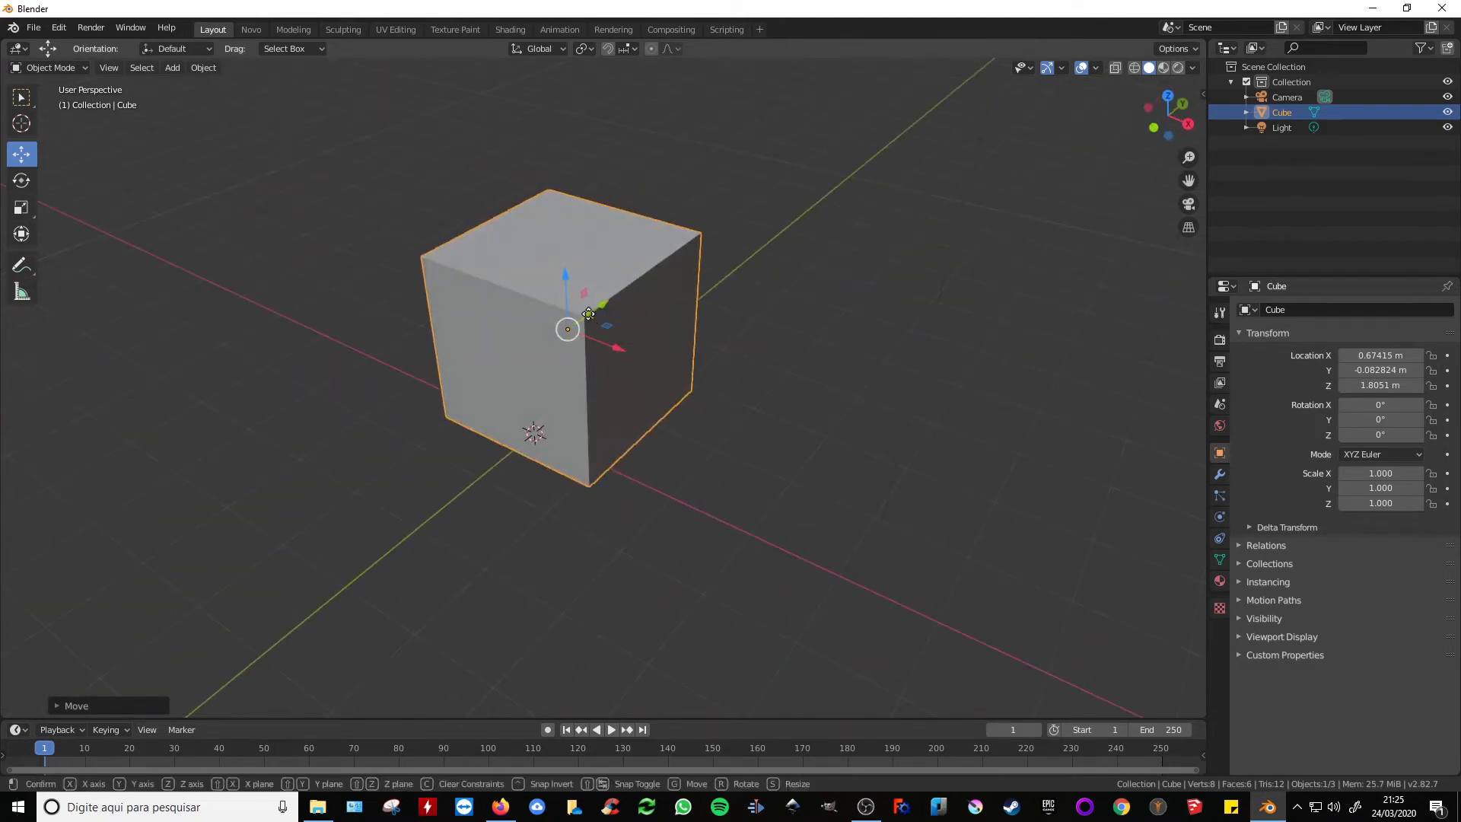
{"action": "left_click_drag", "start_coordinate": [588, 313], "coordinate": [547, 349]}
{"action": "mouse_move", "coordinate": [547, 349]}
{"action": "middle_mouse_down"}
{"action": "mouse_move", "coordinate": [710, 367]}
{"action": "mouse_move", "coordinate": [550, 367]}
{"action": "middle_mouse_up"}
{"action": "mouse_move", "coordinate": [547, 355]}
{"action": "left_mouse_down"}
{"action": "mouse_move", "coordinate": [581, 254]}
{"action": "mouse_move", "coordinate": [614, 417]}
{"action": "mouse_move", "coordinate": [553, 249]}
{"action": "mouse_move", "coordinate": [548, 418]}
{"action": "mouse_move", "coordinate": [669, 300]}
{"action": "mouse_move", "coordinate": [483, 293]}
{"action": "mouse_move", "coordinate": [573, 362]}
{"action": "left_mouse_up"}
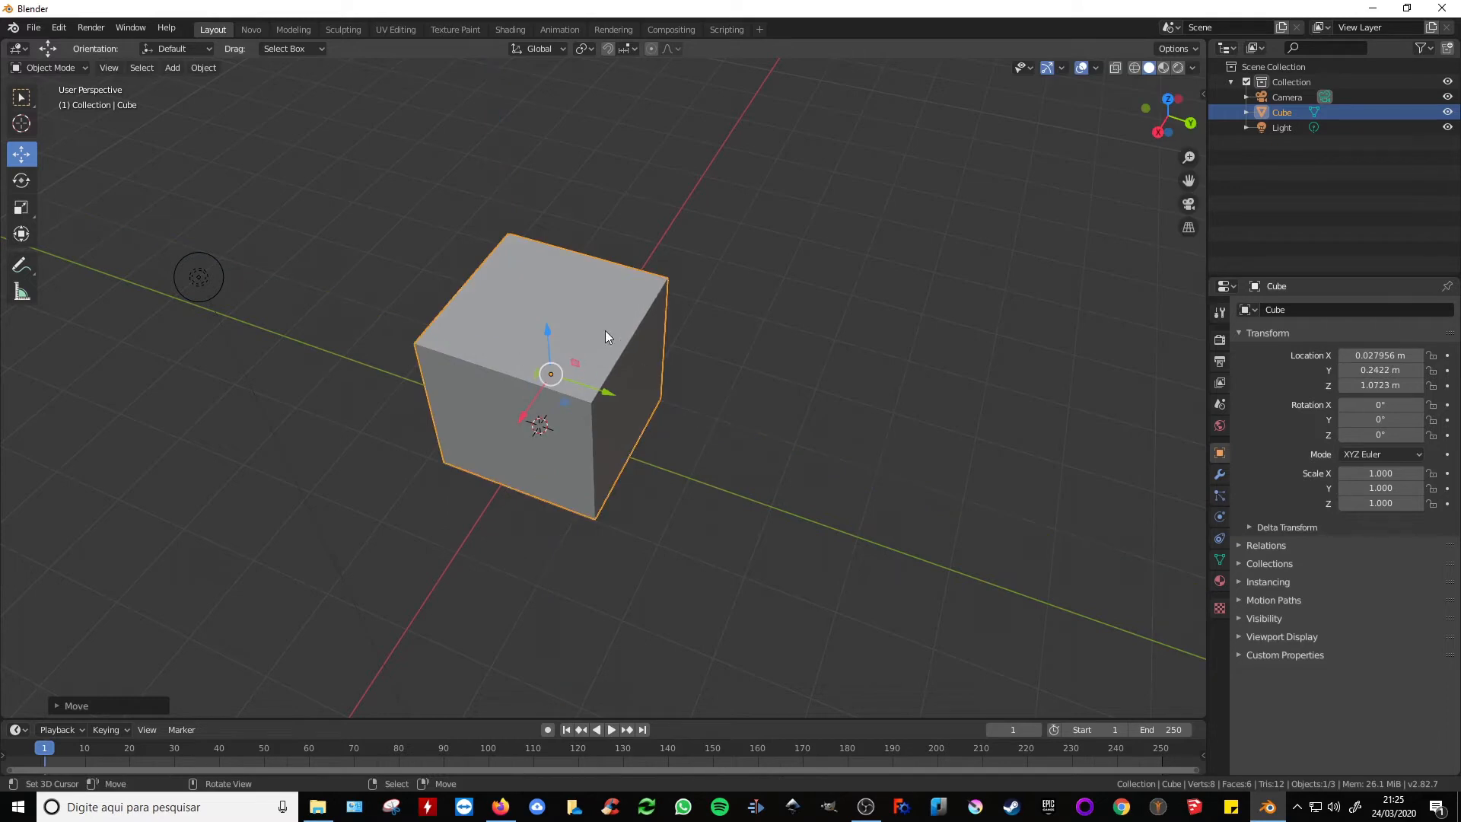
Step: Rotate the cube about the Y axis by about 50.5° with the Rotate tool
{"action": "middle_click_drag", "start_coordinate": [605, 331], "coordinate": [487, 244]}
{"action": "left_click", "coordinate": [22, 181]}
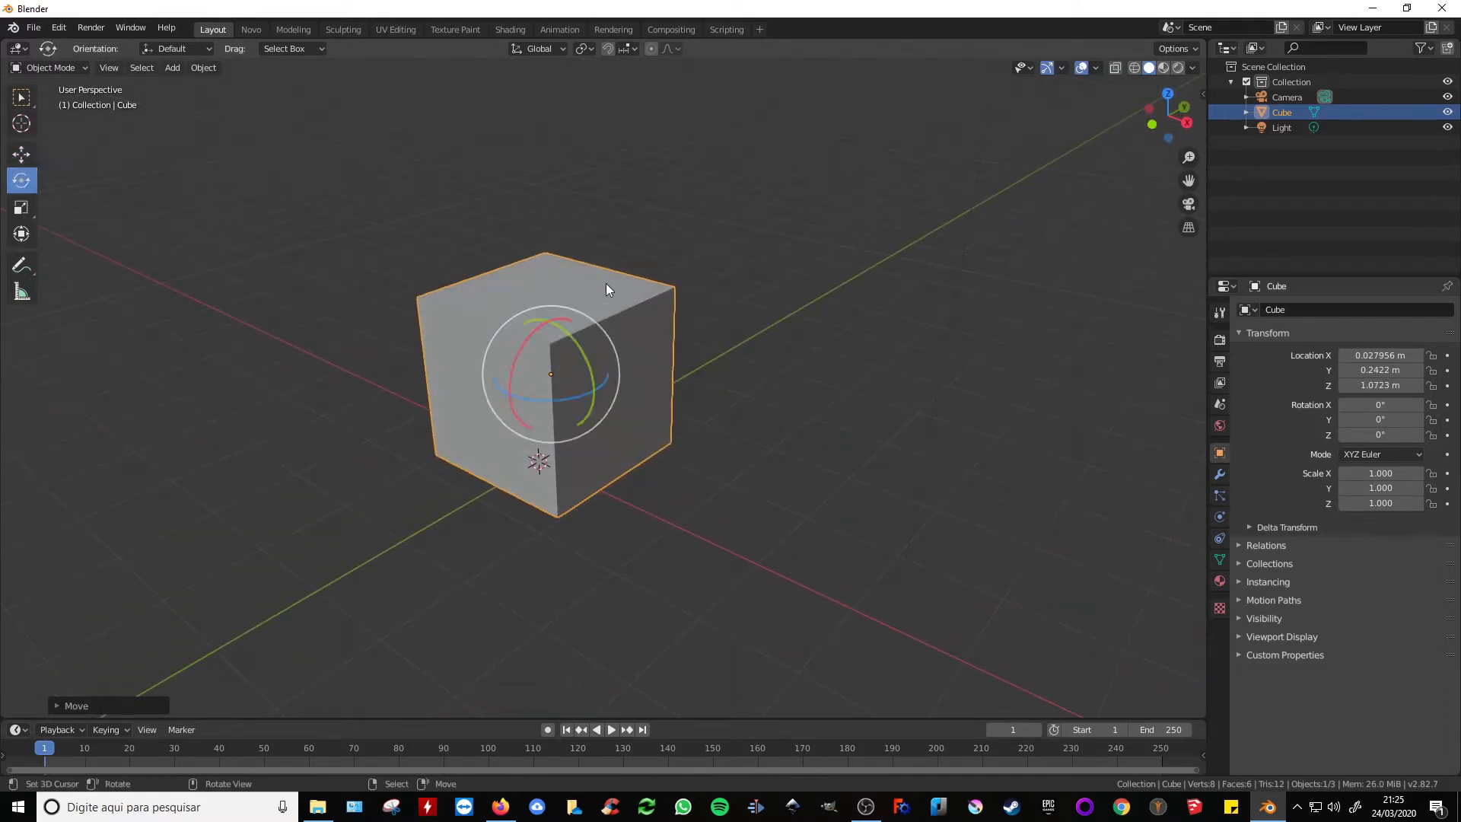
{"action": "mouse_move", "coordinate": [605, 283]}
{"action": "middle_mouse_down"}
{"action": "mouse_move", "coordinate": [702, 284]}
{"action": "mouse_move", "coordinate": [577, 284]}
{"action": "middle_mouse_up"}
{"action": "middle_click_drag", "start_coordinate": [628, 330], "coordinate": [568, 317]}
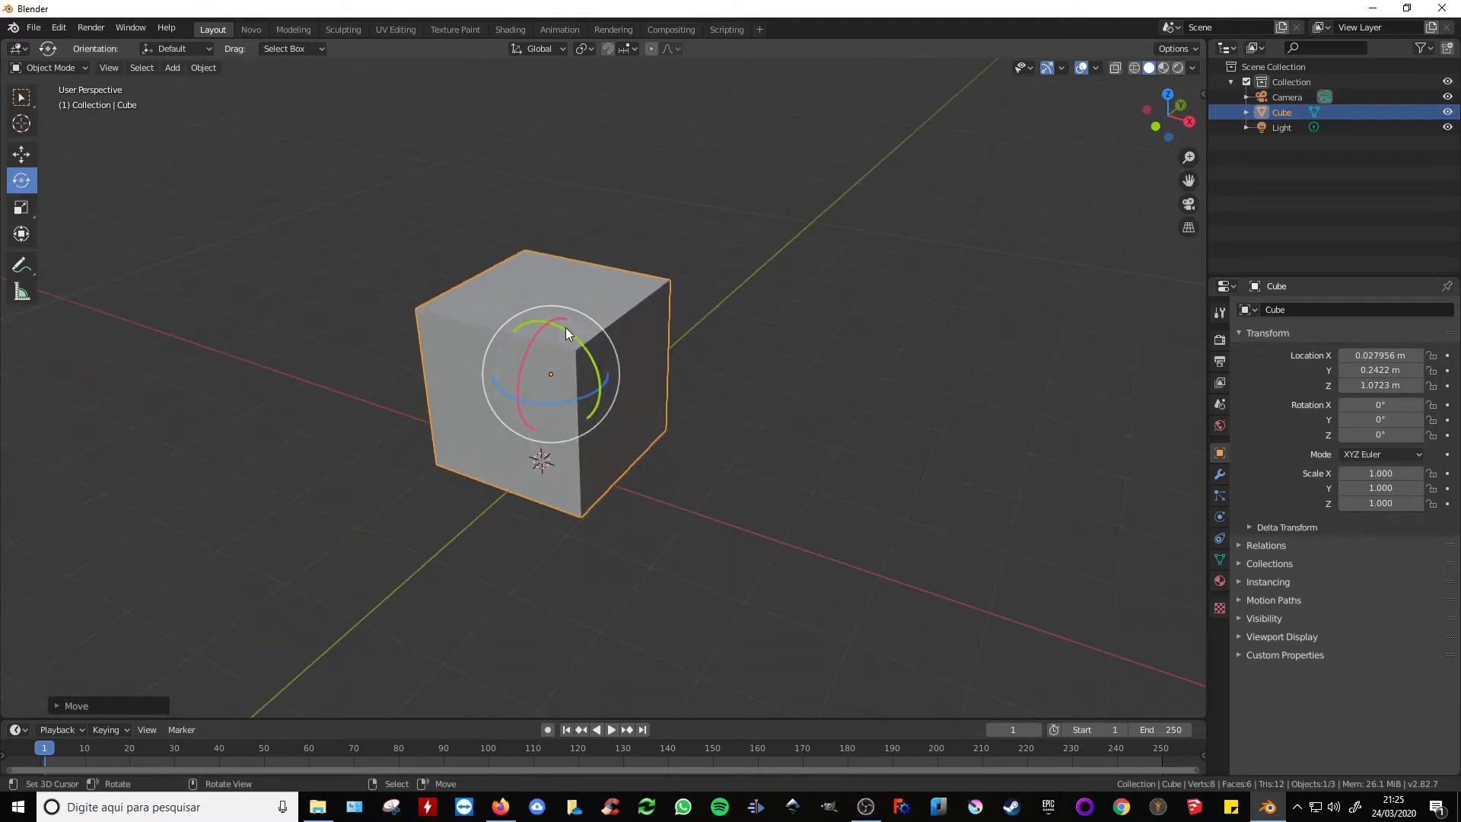
{"action": "left_click_drag", "start_coordinate": [564, 331], "coordinate": [565, 331]}
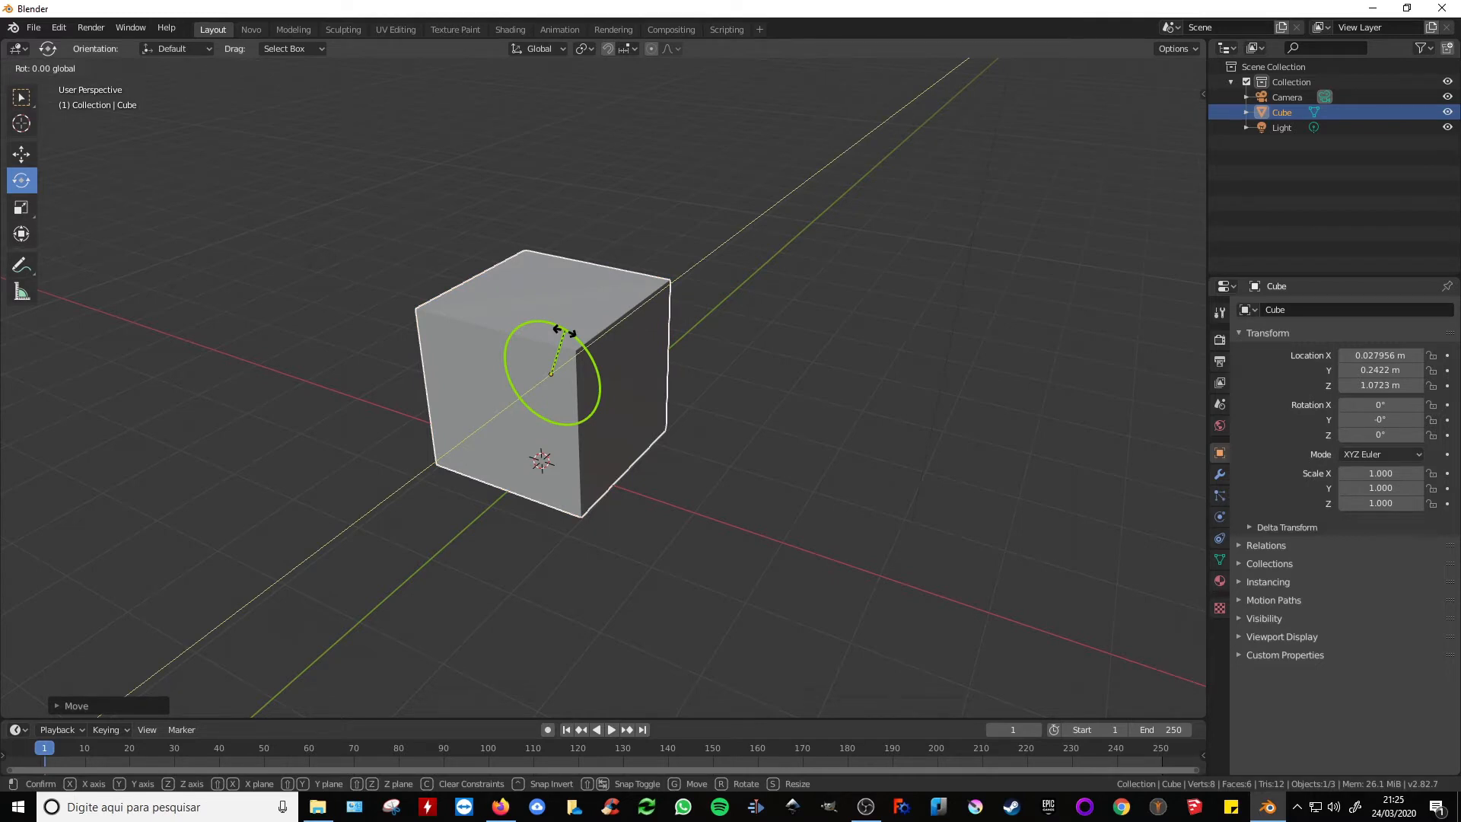
{"action": "left_click_drag", "start_coordinate": [565, 330], "coordinate": [500, 331]}
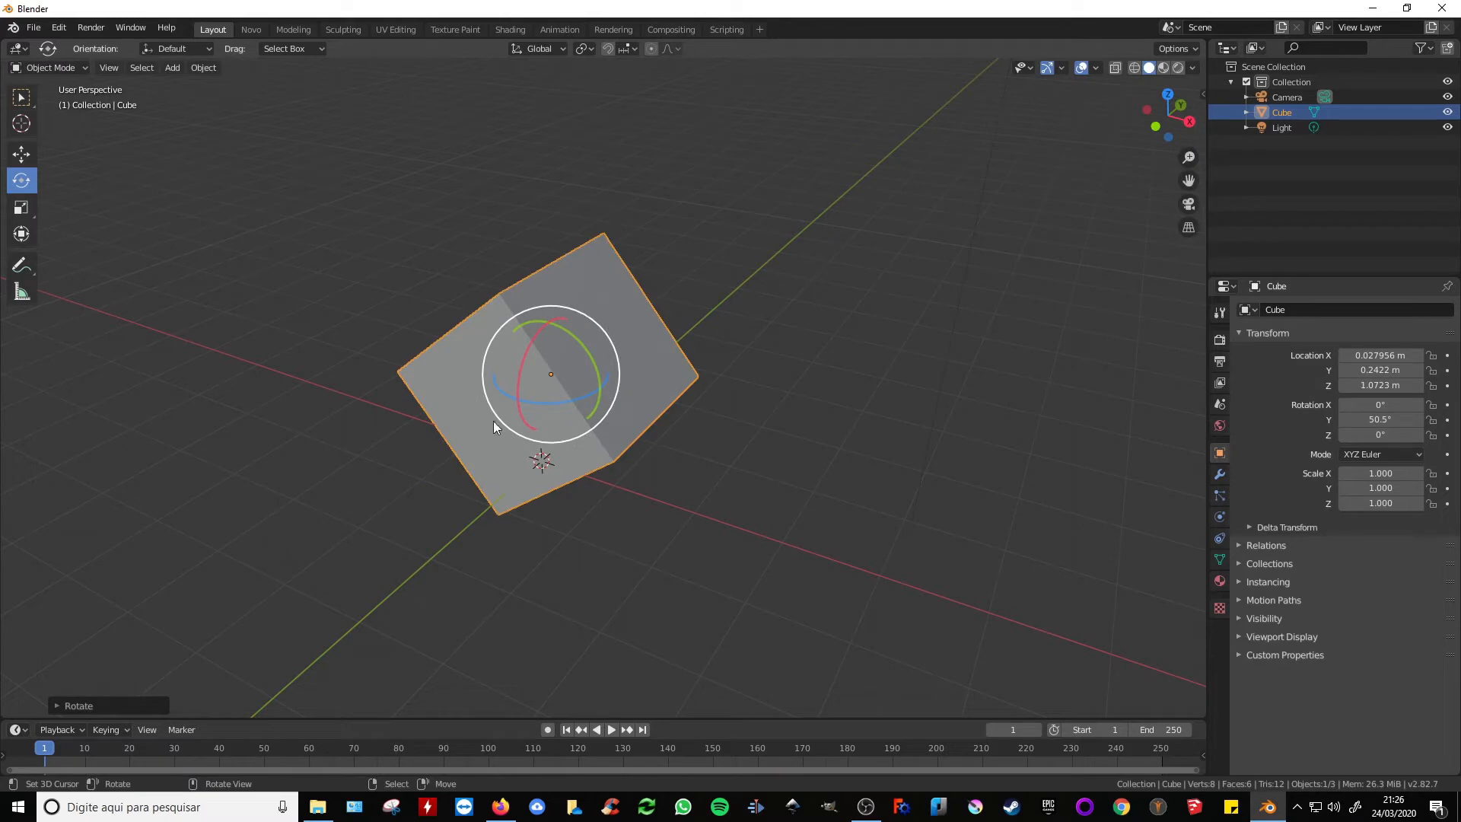
Step: Rotate the cube further with the Rotate gizmo to about X 51.4°, Y 1.84°, Z -638°
{"action": "left_click_drag", "start_coordinate": [606, 332], "coordinate": [641, 372]}
{"action": "middle_click_drag", "start_coordinate": [641, 372], "coordinate": [789, 359]}
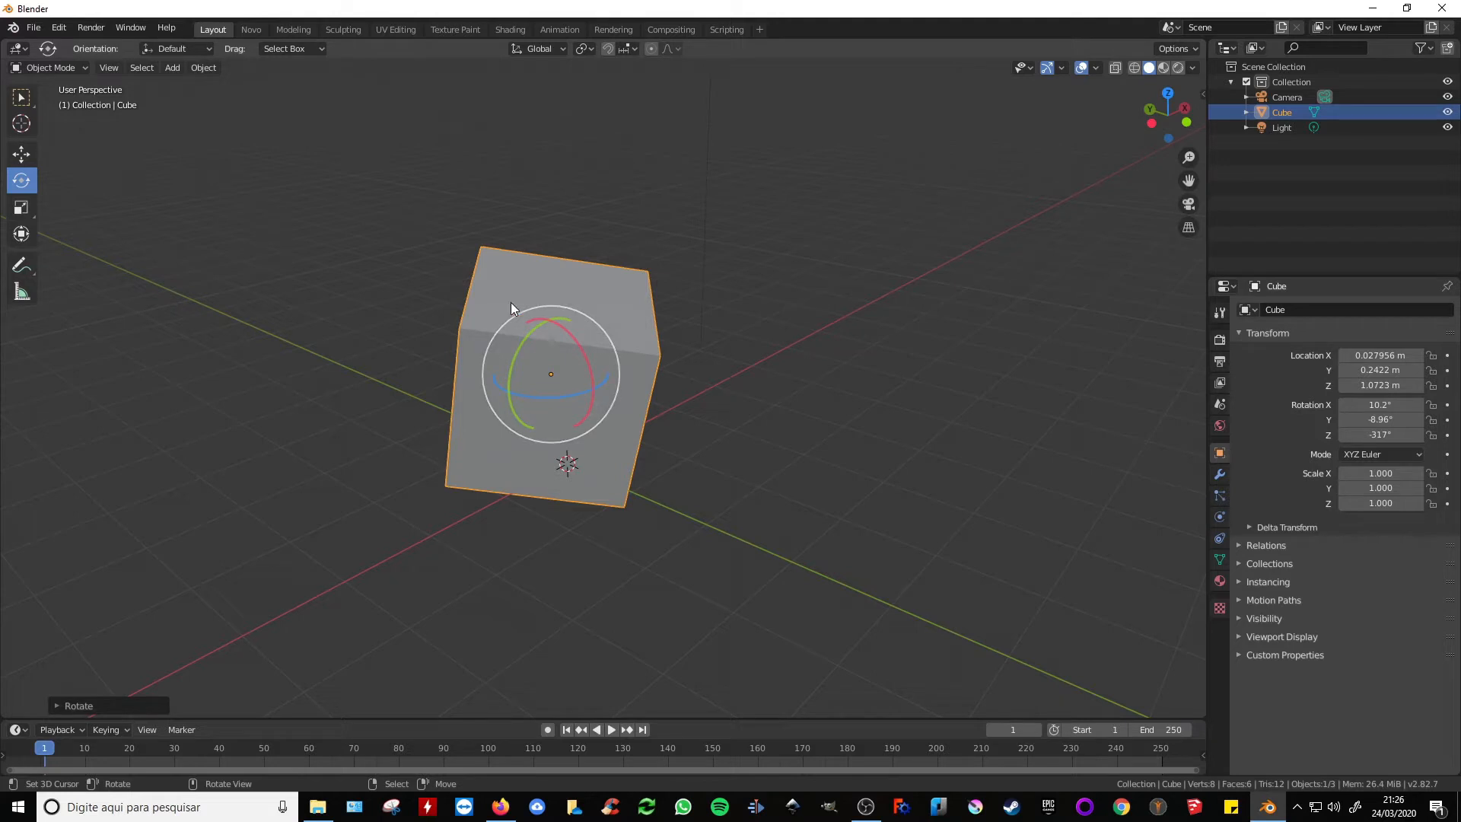
{"action": "middle_click_drag", "start_coordinate": [665, 359], "coordinate": [524, 429]}
{"action": "middle_click_drag", "start_coordinate": [1057, 444], "coordinate": [633, 439]}
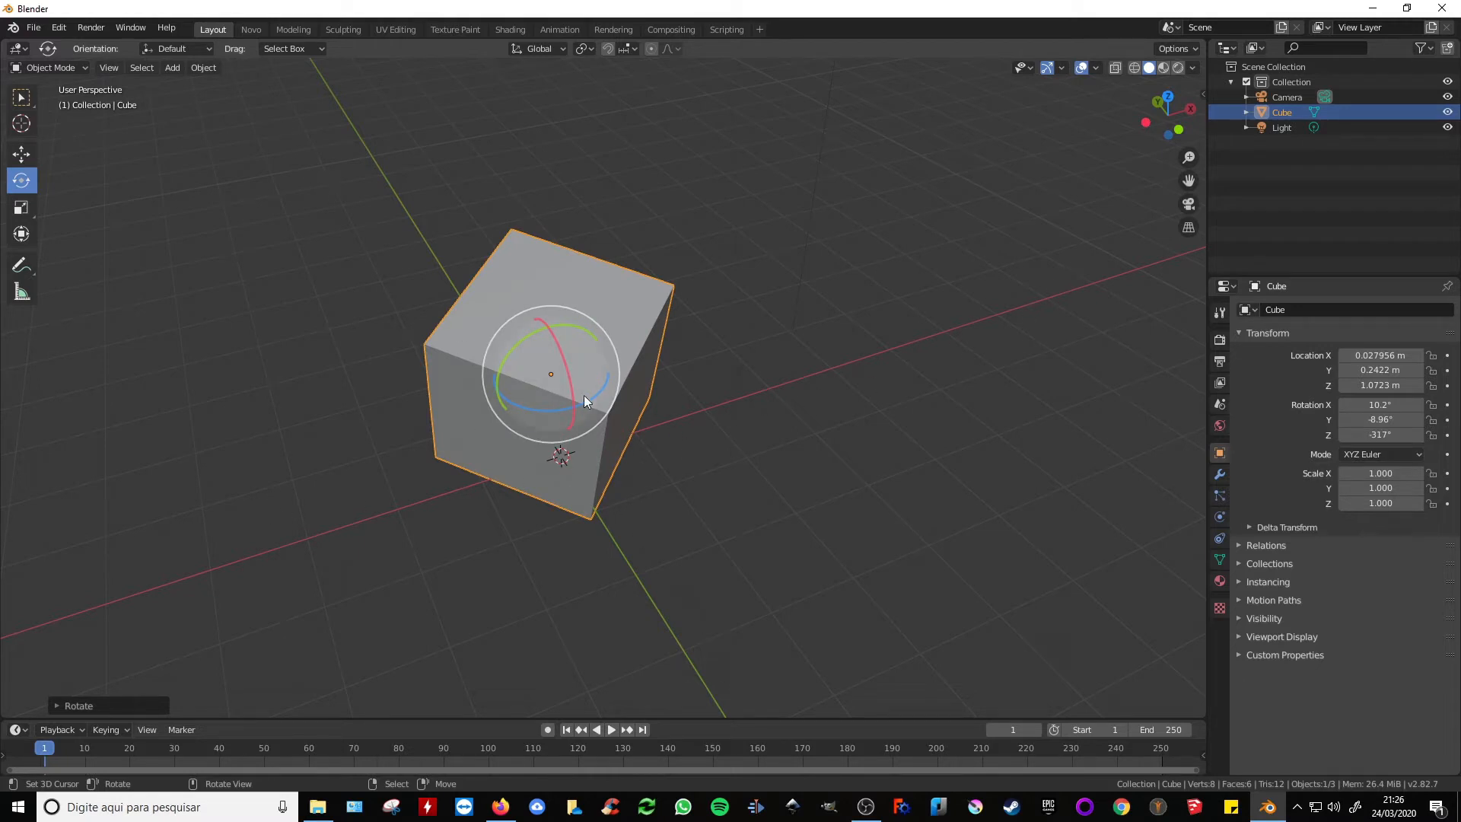
{"action": "middle_click_drag", "start_coordinate": [584, 401], "coordinate": [485, 329]}
{"action": "middle_click_drag", "start_coordinate": [575, 293], "coordinate": [382, 459]}
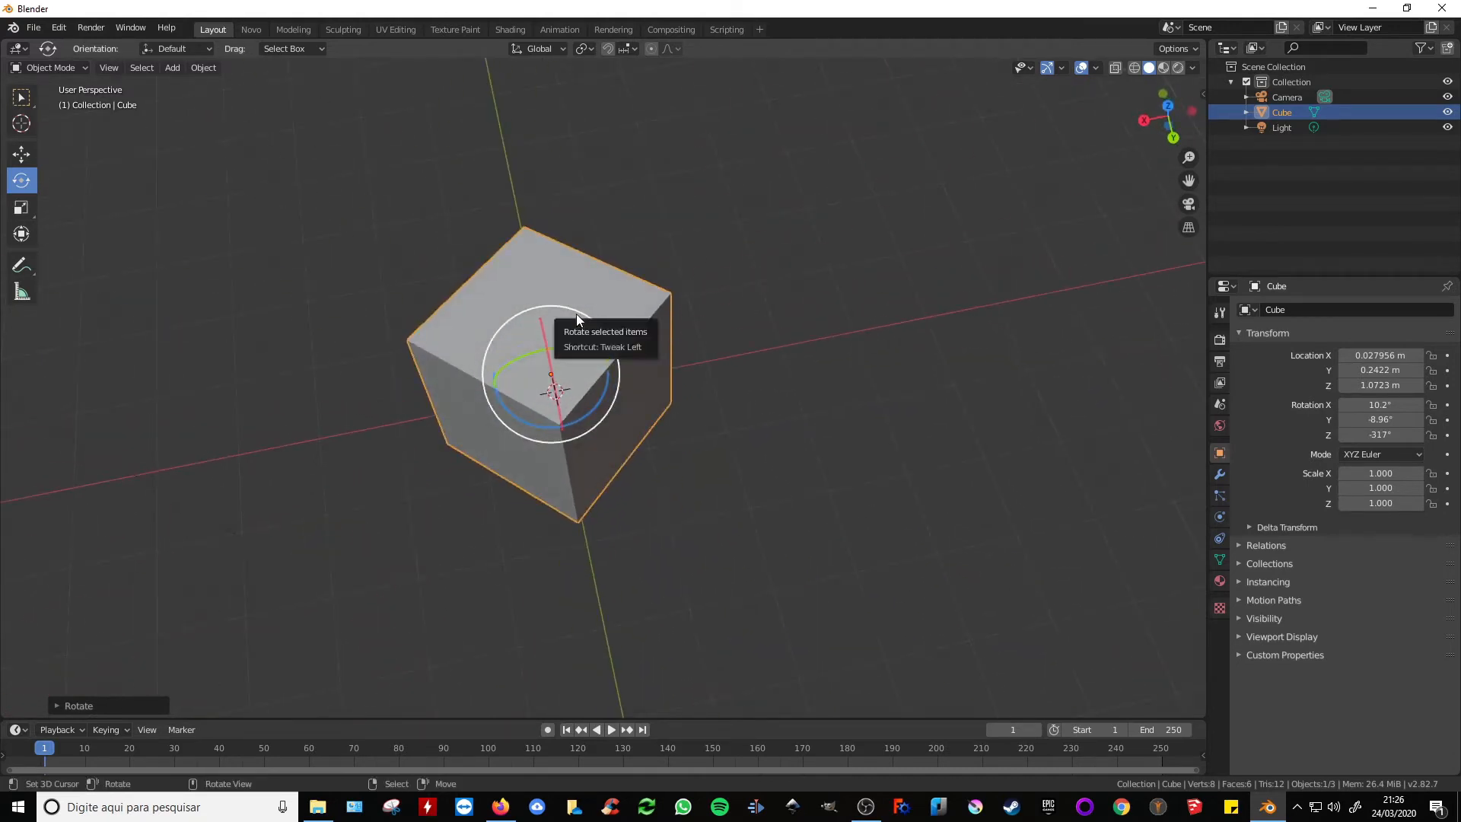
{"action": "left_click_drag", "start_coordinate": [577, 313], "coordinate": [600, 360]}
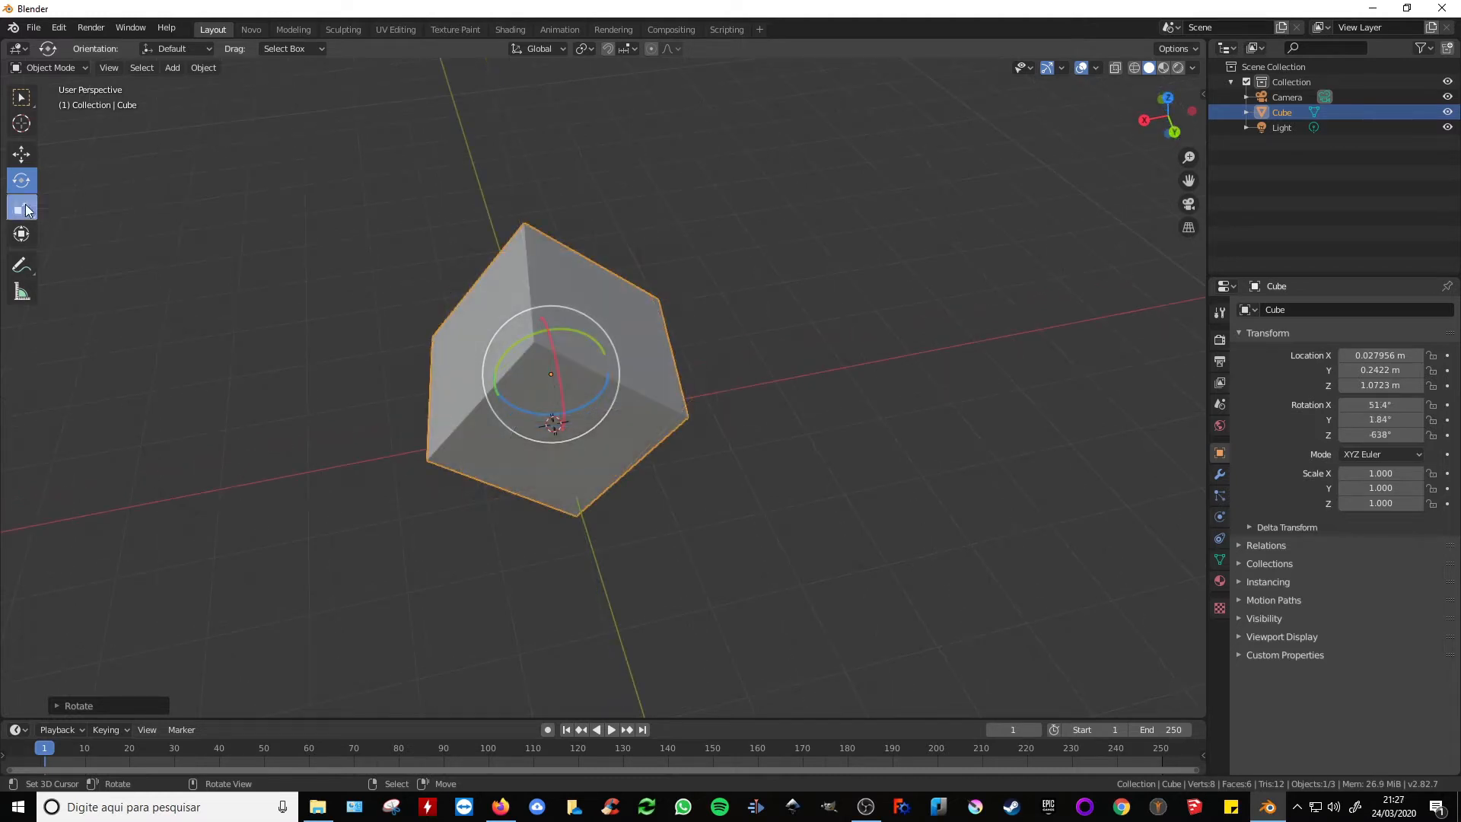
Step: Shrink the cube slightly along the global Y axis with the Scale tool, to a Scale X of about 0.916
{"action": "left_click", "coordinate": [22, 208]}
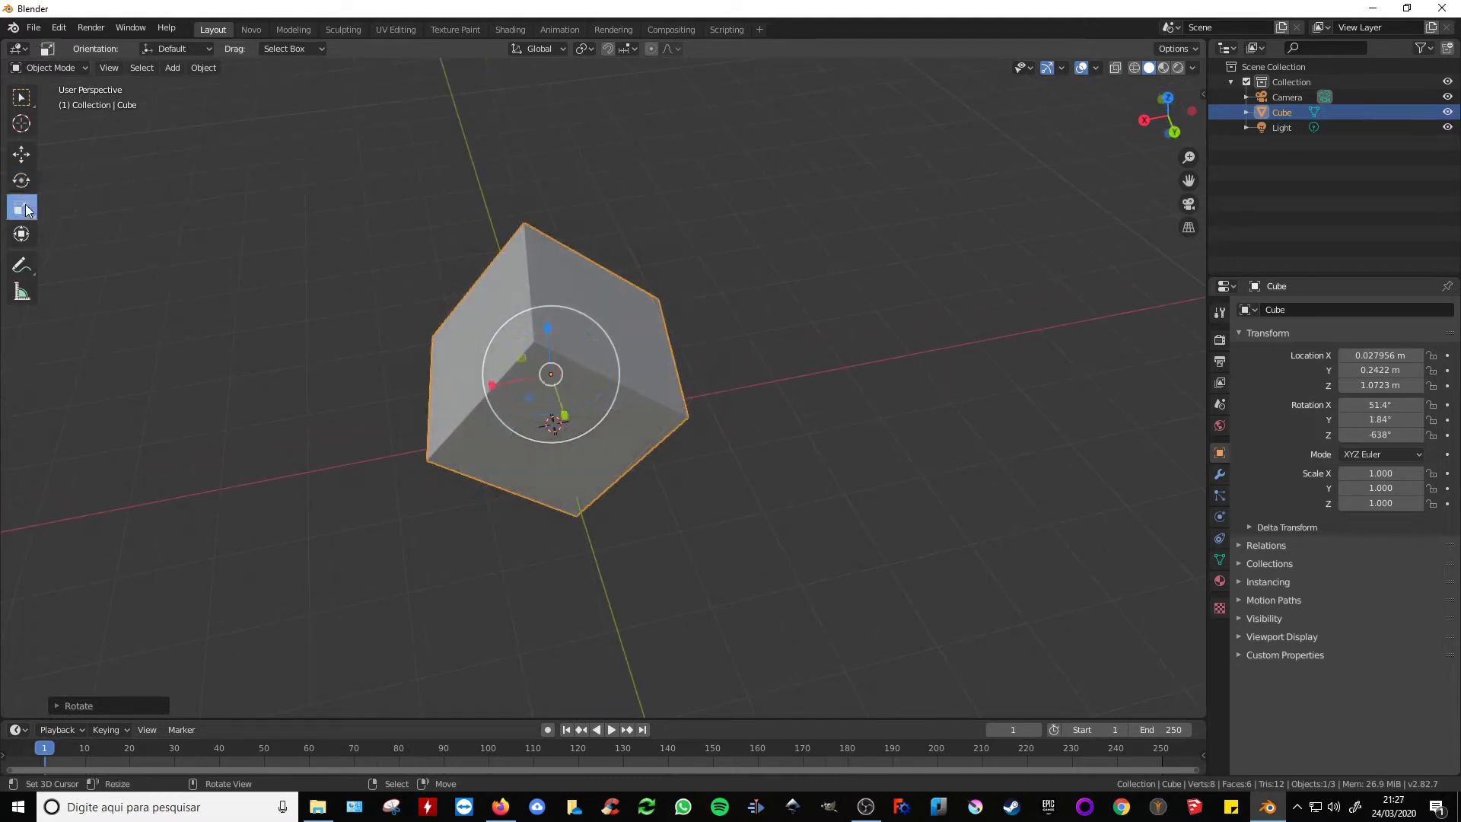
{"action": "middle_click_drag", "start_coordinate": [578, 371], "coordinate": [665, 333]}
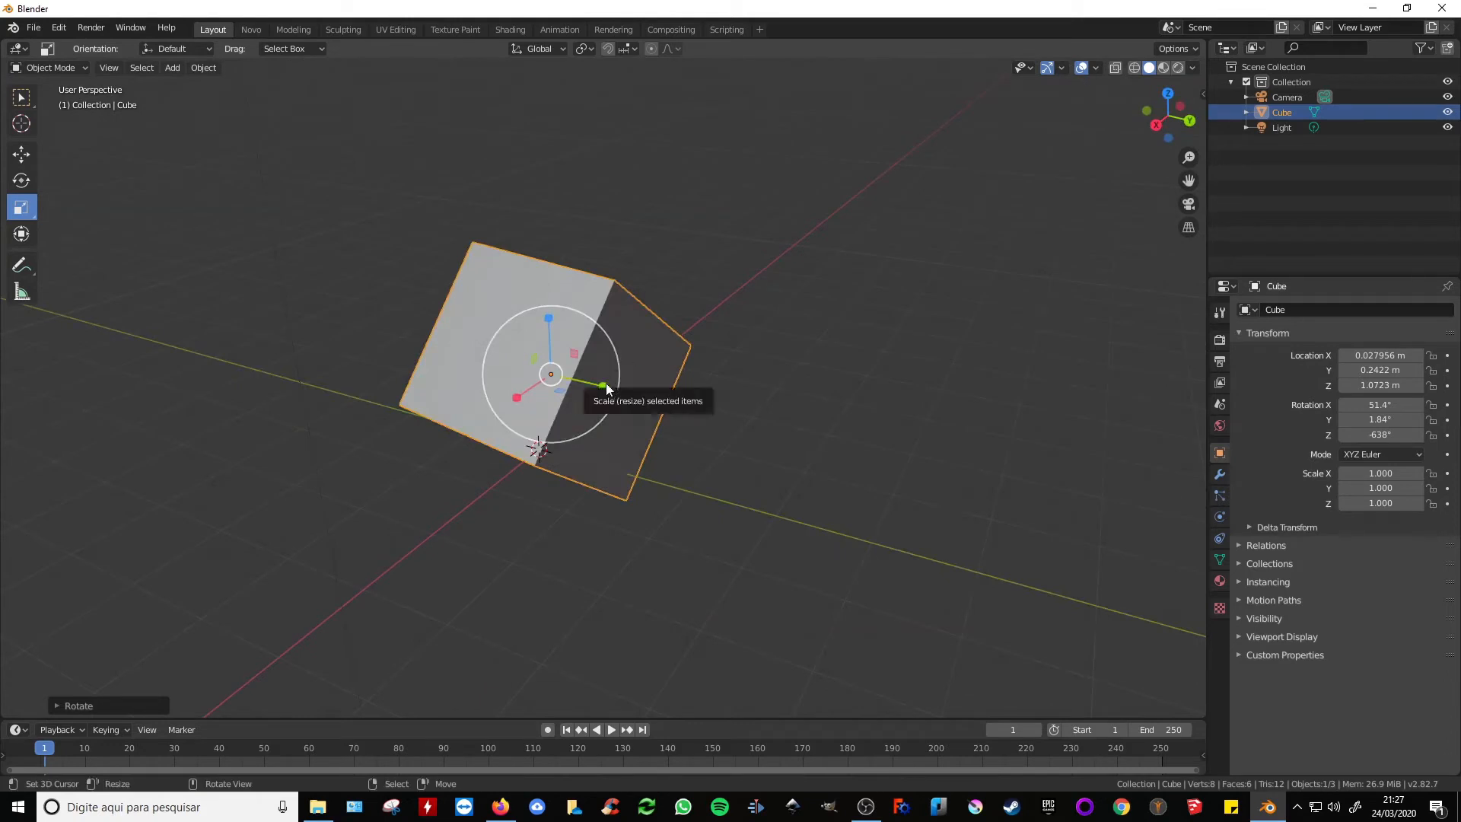
{"action": "middle_click_drag", "start_coordinate": [659, 391], "coordinate": [536, 358]}
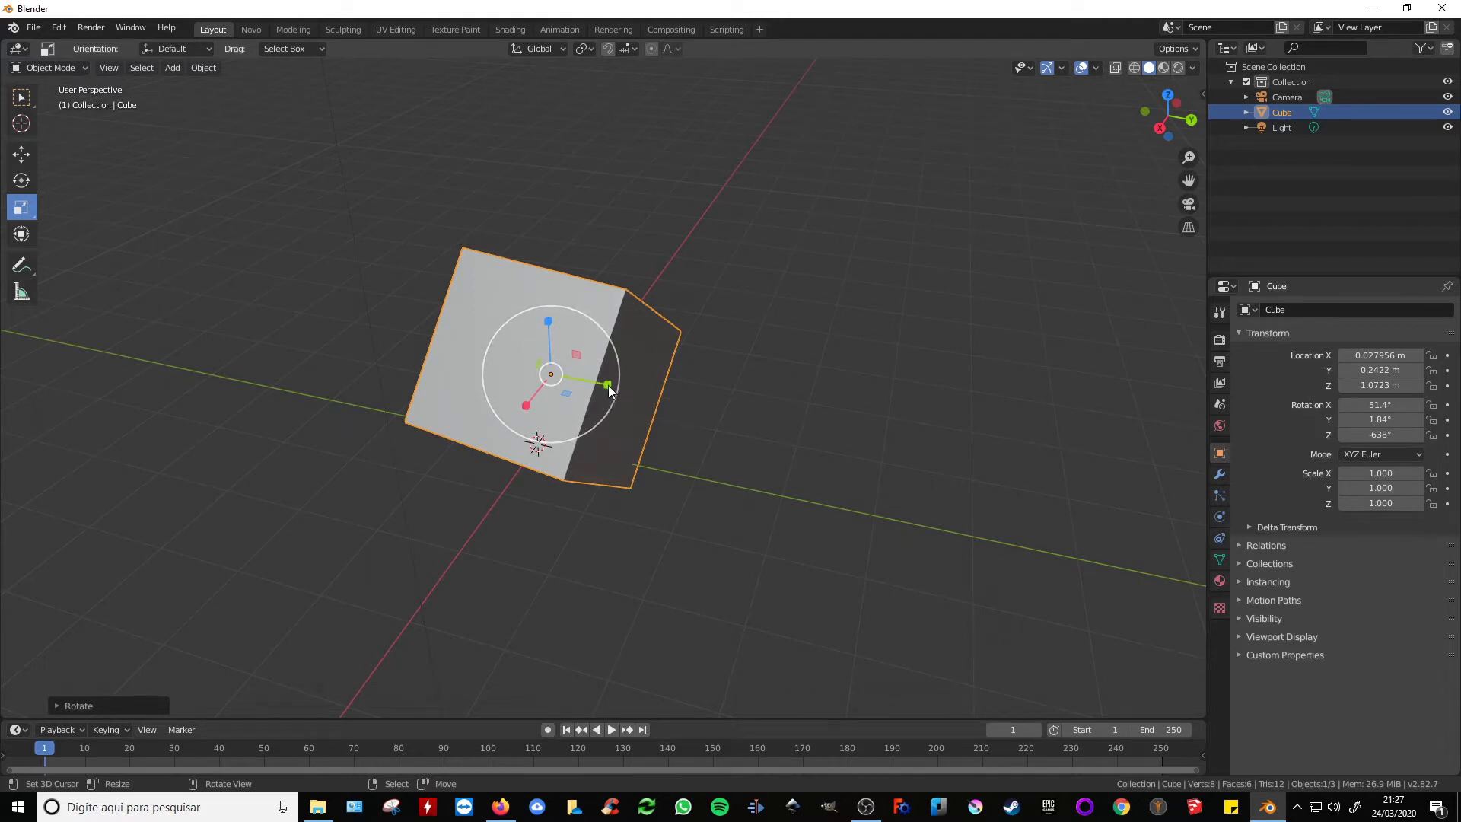
{"action": "mouse_move", "coordinate": [607, 385]}
{"action": "left_mouse_down"}
{"action": "mouse_move", "coordinate": [825, 460]}
{"action": "mouse_move", "coordinate": [587, 392]}
{"action": "mouse_move", "coordinate": [769, 456]}
{"action": "mouse_move", "coordinate": [599, 394]}
{"action": "left_mouse_up"}
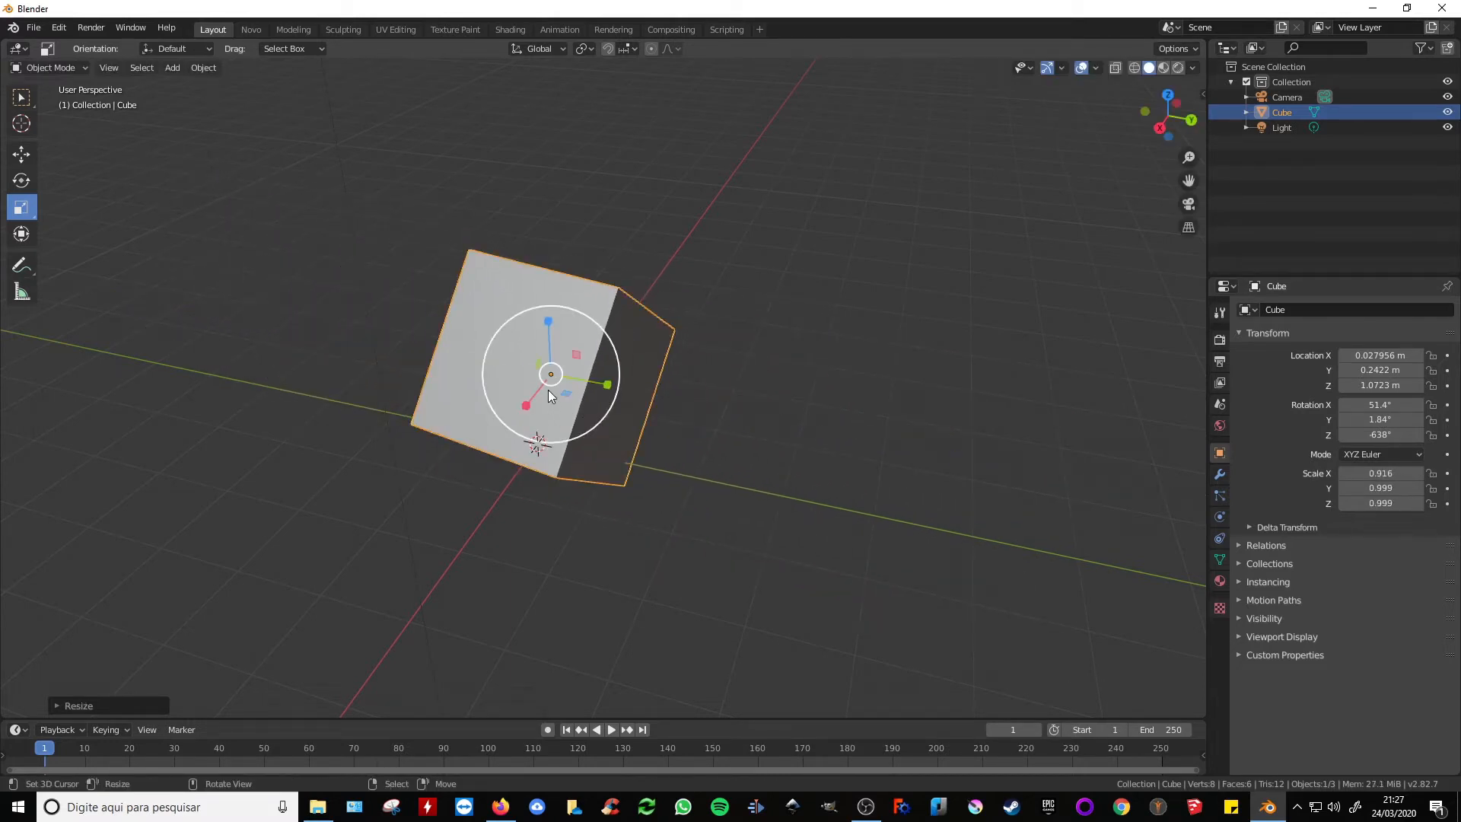
Step: Enlarge the cube uniformly to a scale of about X 1.497, Y 1.633, Z 1.633
{"action": "key", "text": "s"}
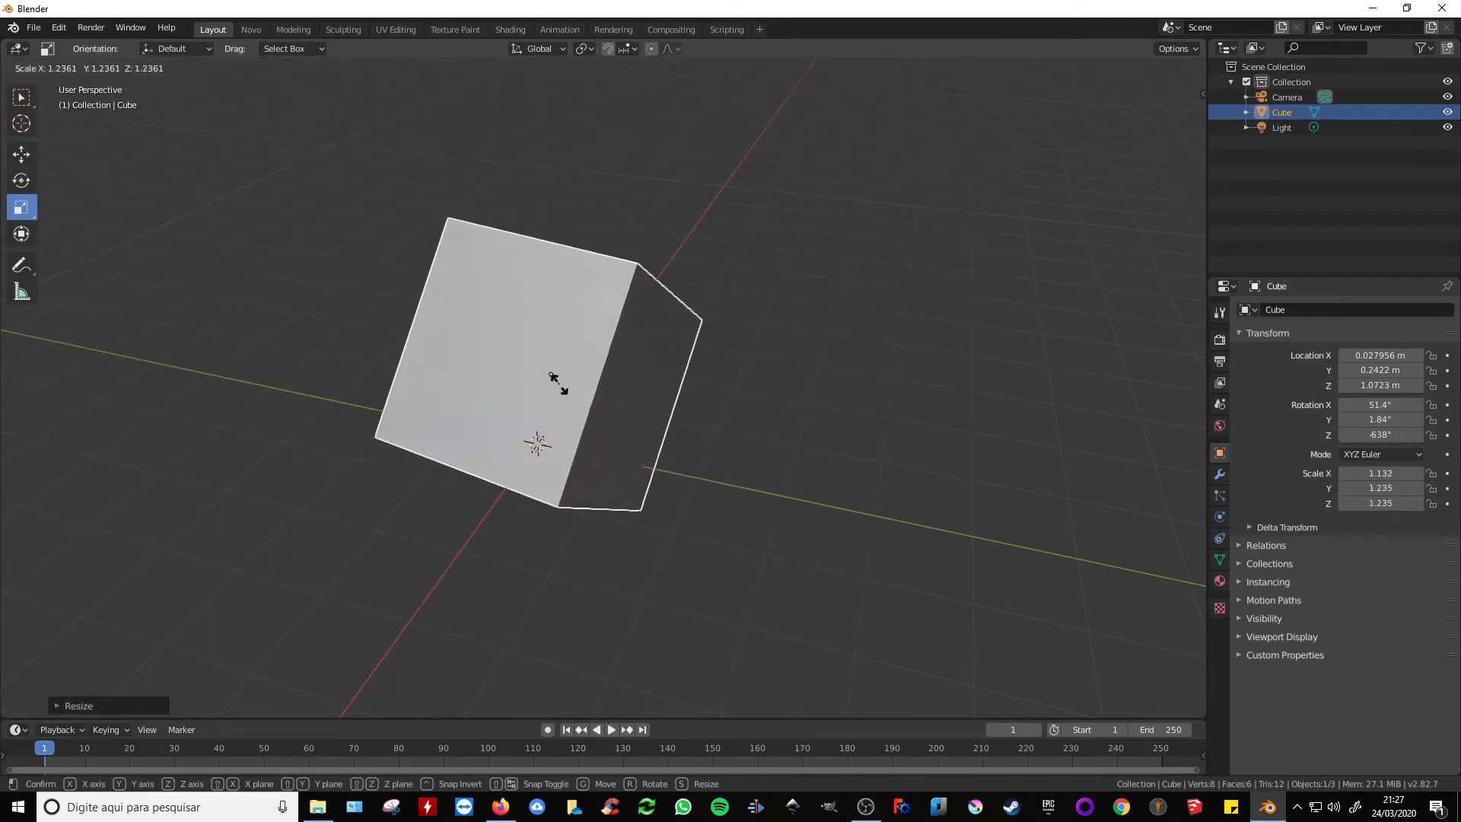
{"action": "left_click", "coordinate": [557, 381]}
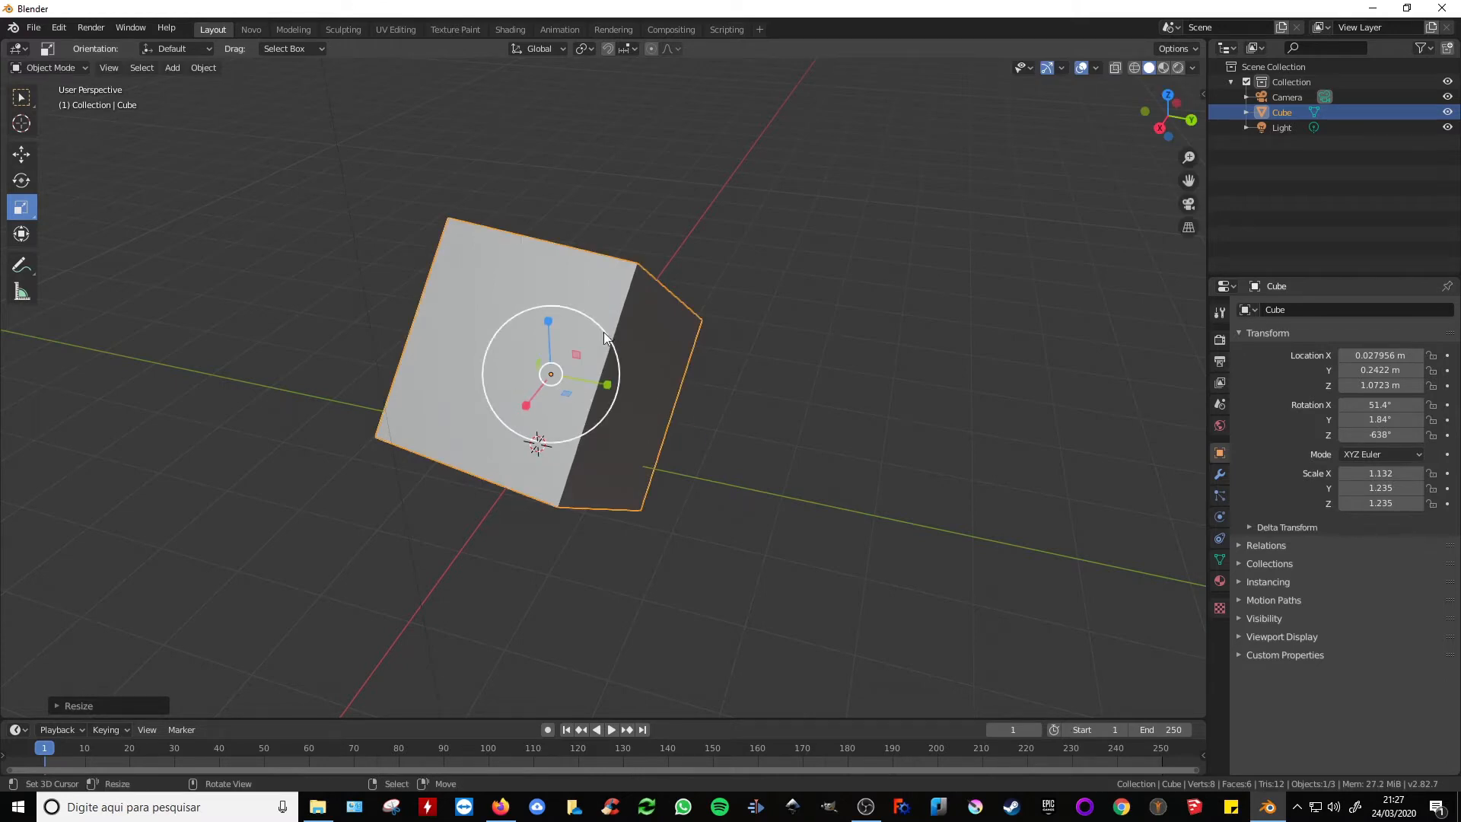
{"action": "mouse_move", "coordinate": [604, 332]}
{"action": "left_mouse_down"}
{"action": "mouse_move", "coordinate": [620, 352]}
{"action": "mouse_move", "coordinate": [597, 354]}
{"action": "left_mouse_up"}
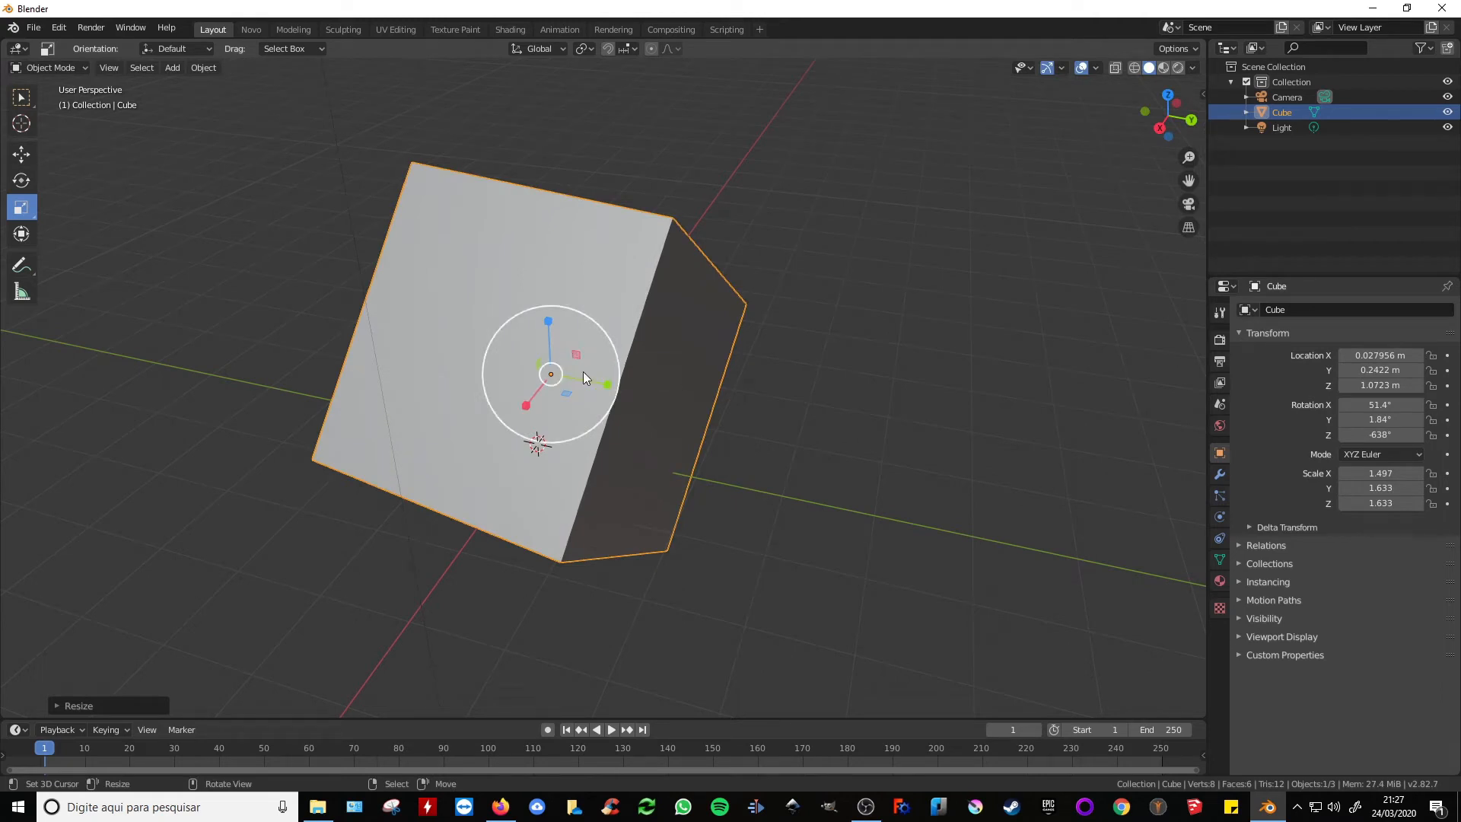
Step: Flatten the cube with axis- and plane-constrained scaling to about X 0.379, Y -0.960, Z -1.190
{"action": "key", "text": "s"}
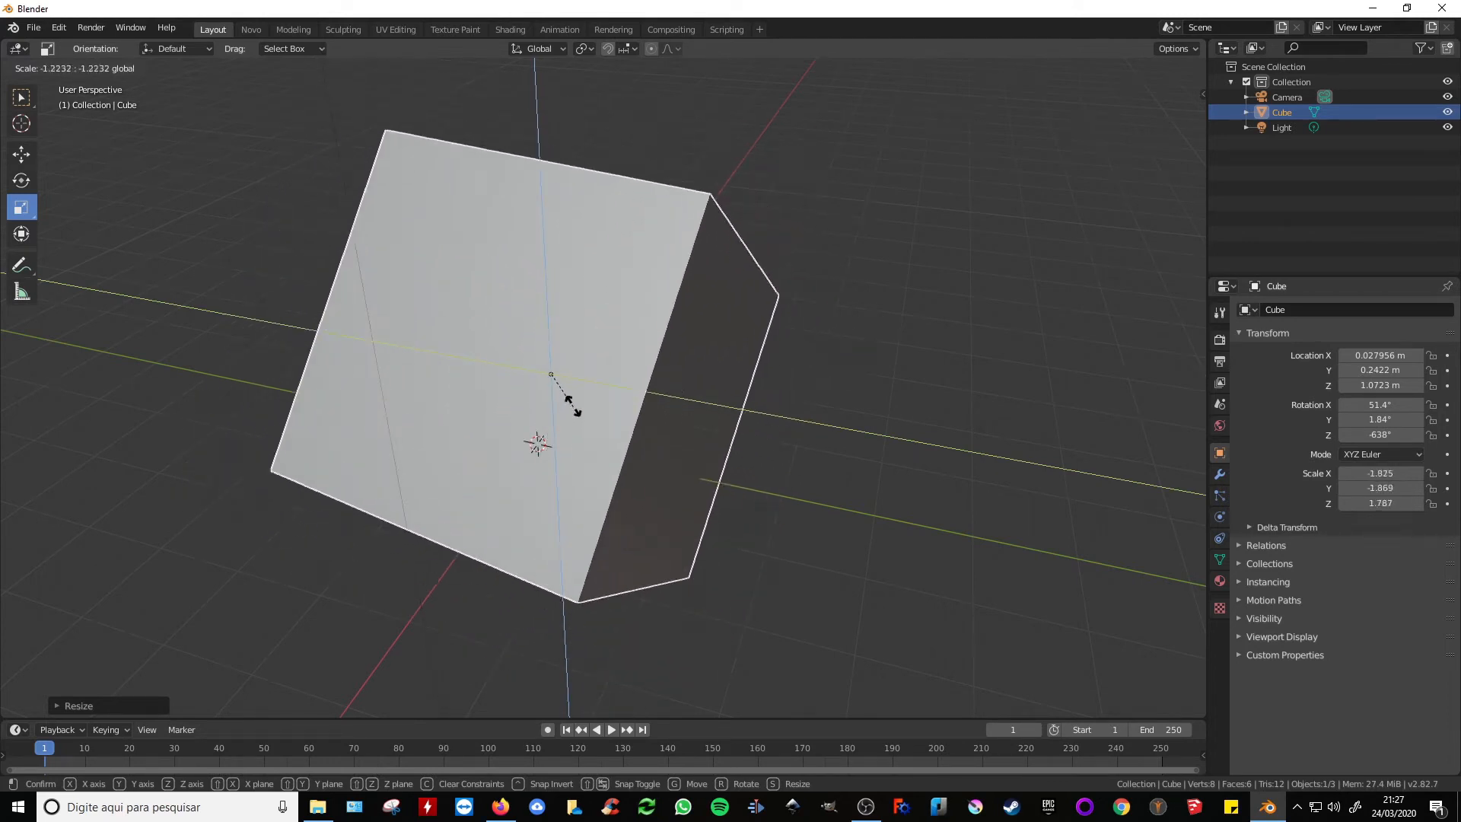
{"action": "left_click", "coordinate": [559, 382]}
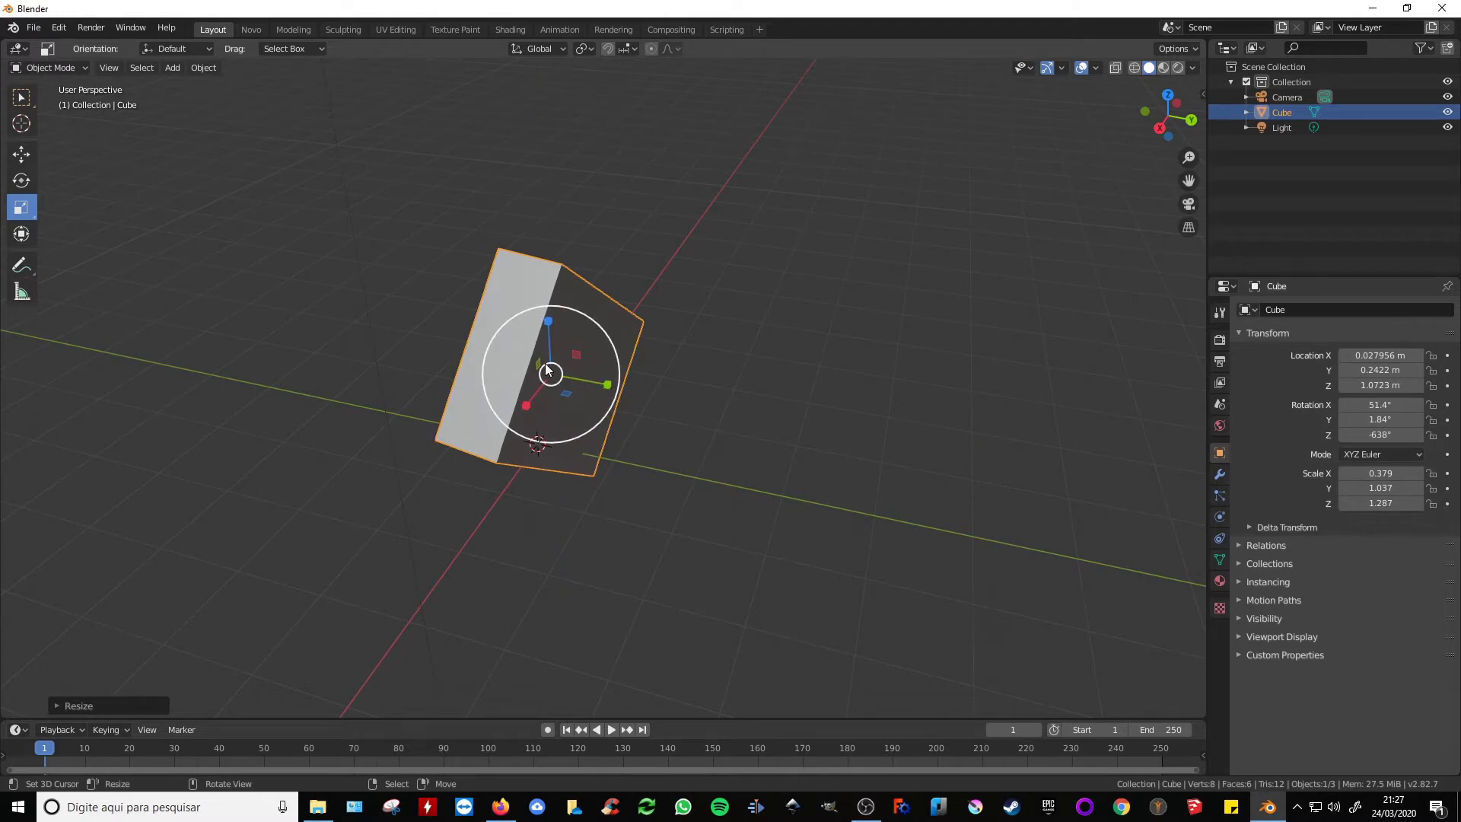
{"action": "middle_click_drag", "start_coordinate": [553, 372], "coordinate": [496, 359]}
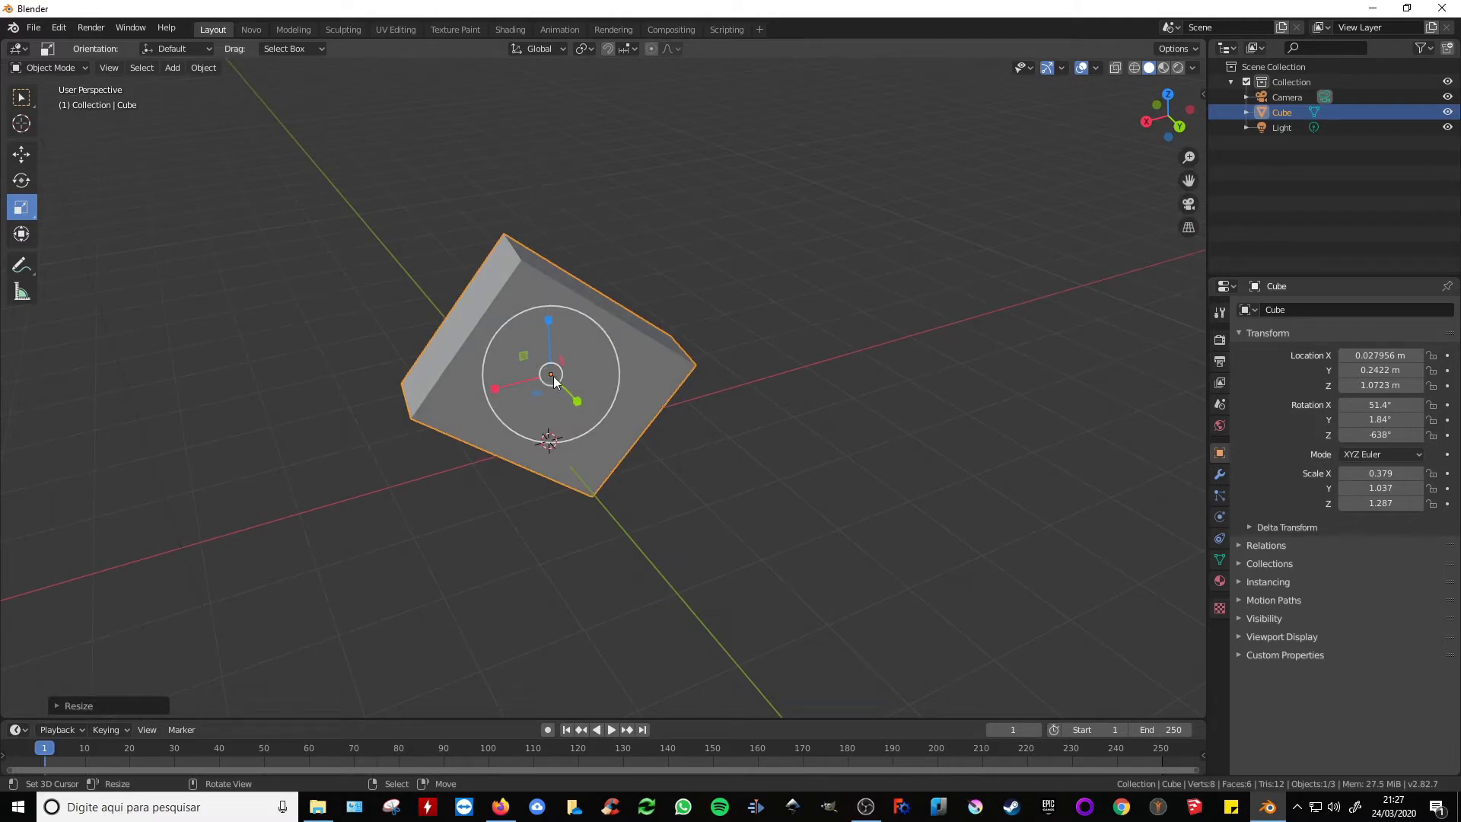
{"action": "middle_click_drag", "start_coordinate": [593, 414], "coordinate": [596, 391]}
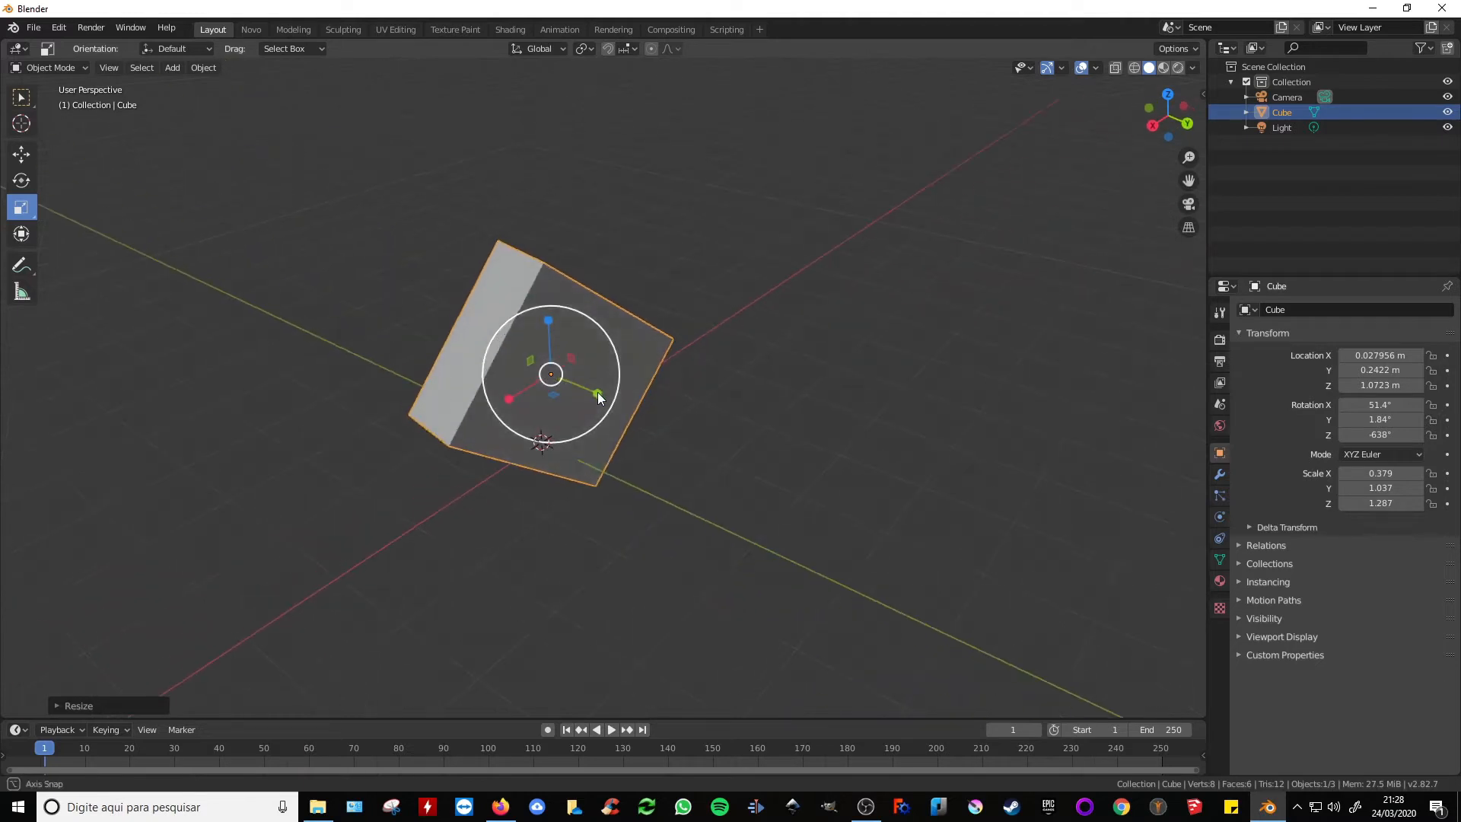
{"action": "left_click_drag", "start_coordinate": [531, 362], "coordinate": [573, 386]}
{"action": "middle_click_drag", "start_coordinate": [633, 386], "coordinate": [607, 402]}
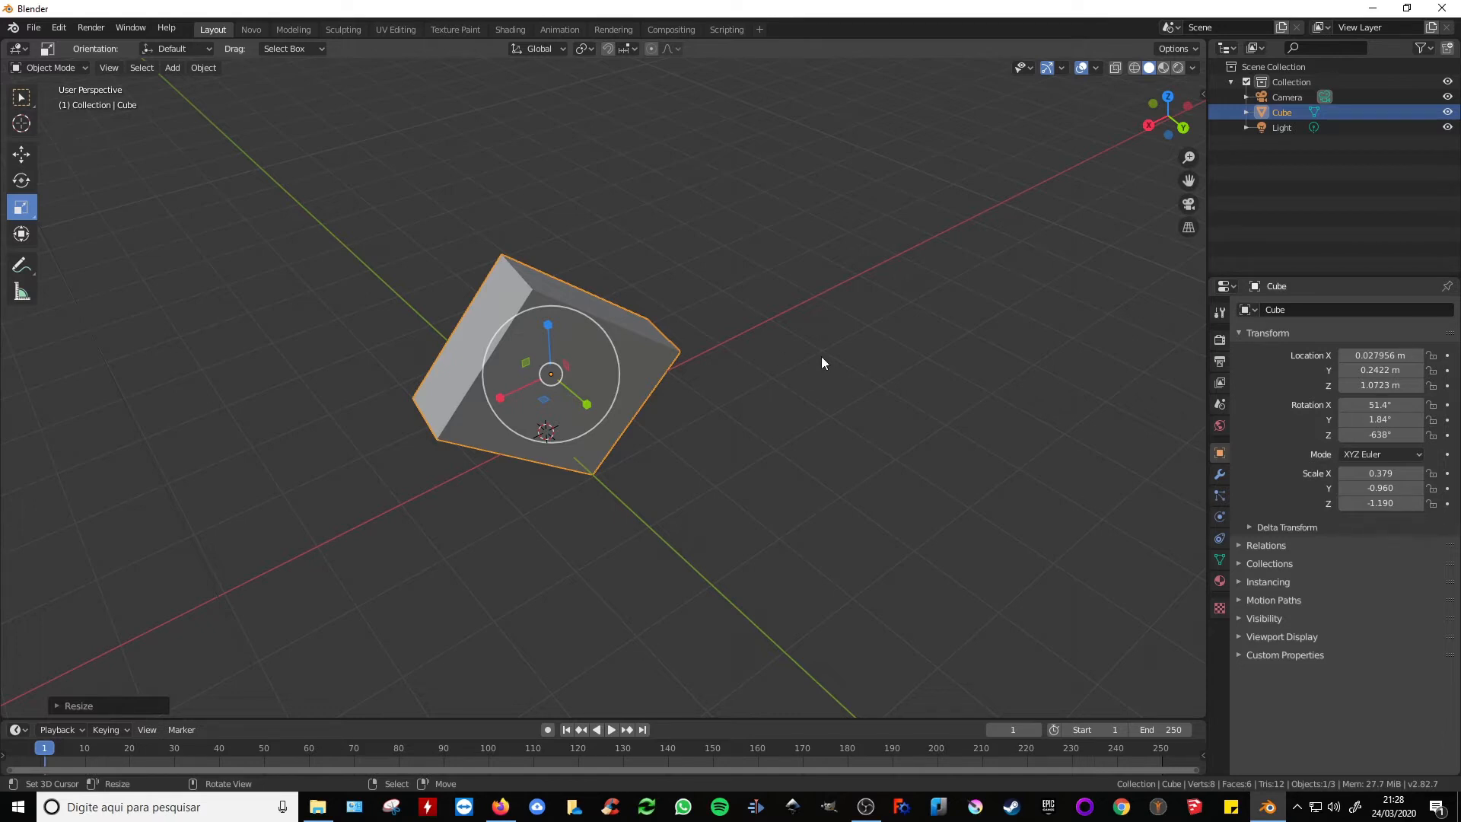
Step: Grab the block to about X -0.79 m, Y 0.20 m, Z 1.73 m and rotate it to about X 384°, Y 9.64°, Z -665°
{"action": "key", "text": "g"}
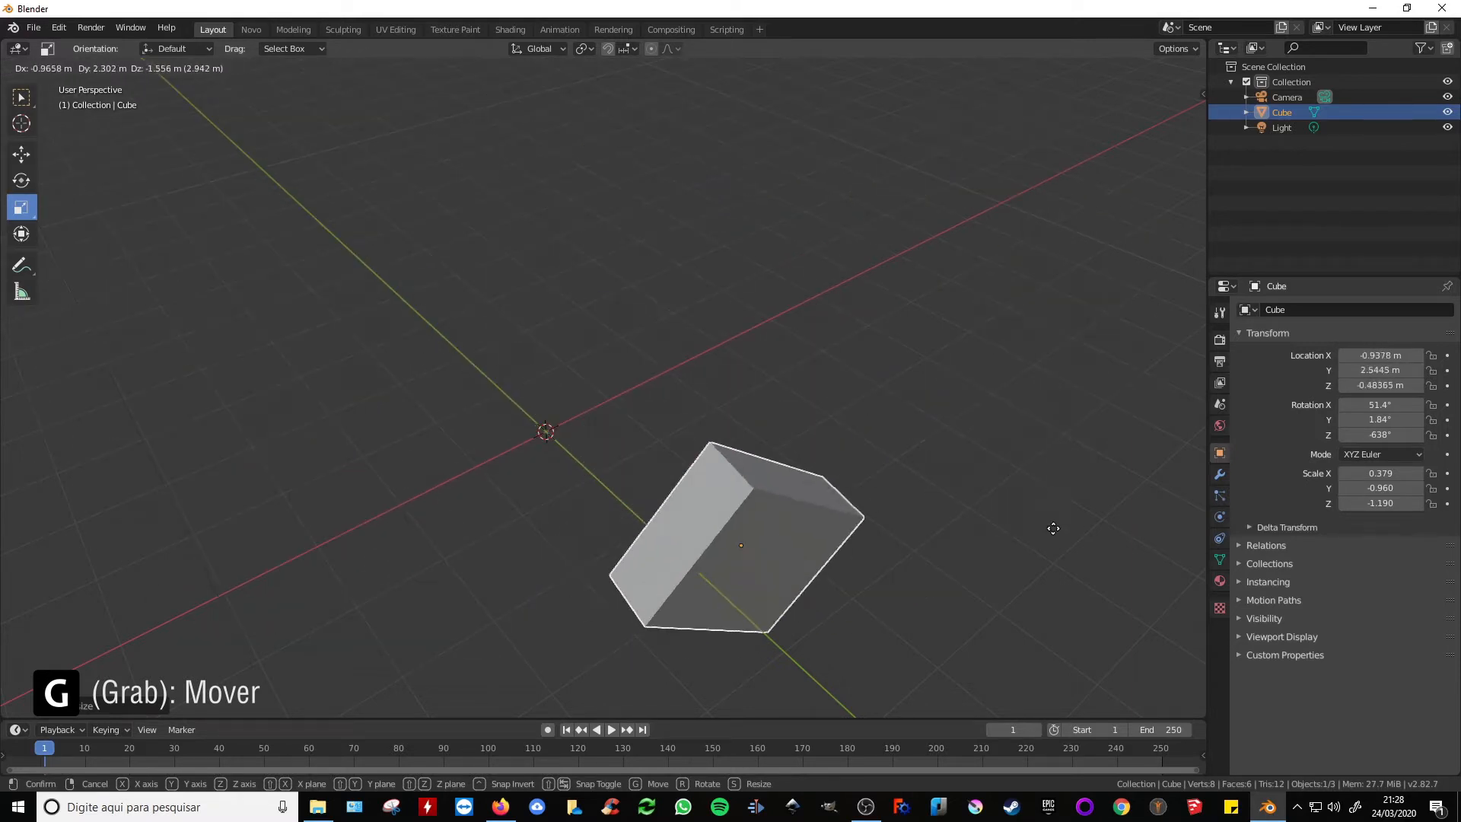
{"action": "left_click", "coordinate": [758, 306]}
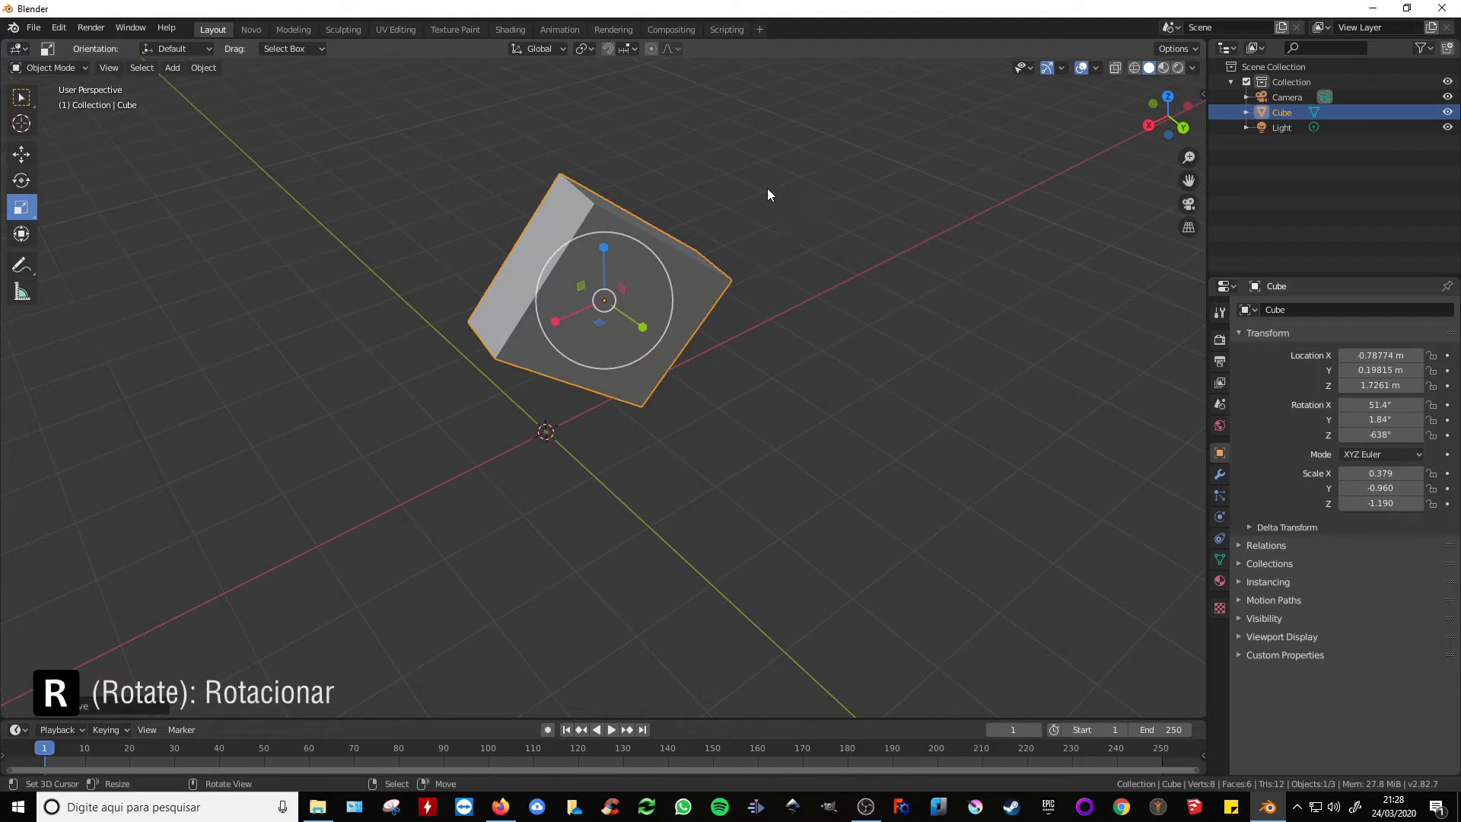
{"action": "key", "text": "r"}
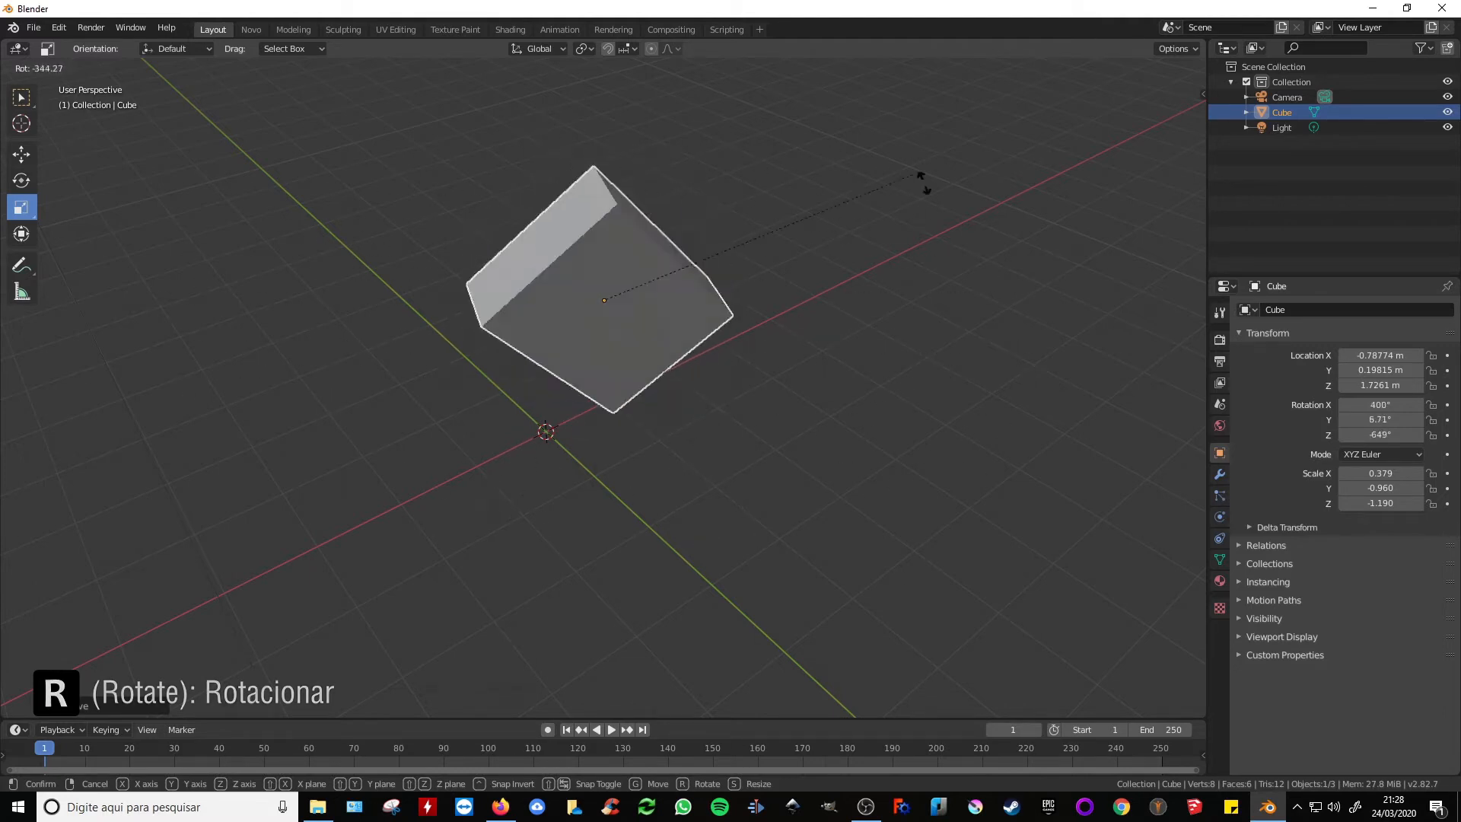
{"action": "left_click", "coordinate": [755, 254]}
Step: Enlarge the block uniformly to a scale of about X 0.965, Y -2.446, Z -3.034
{"action": "key", "text": "s"}
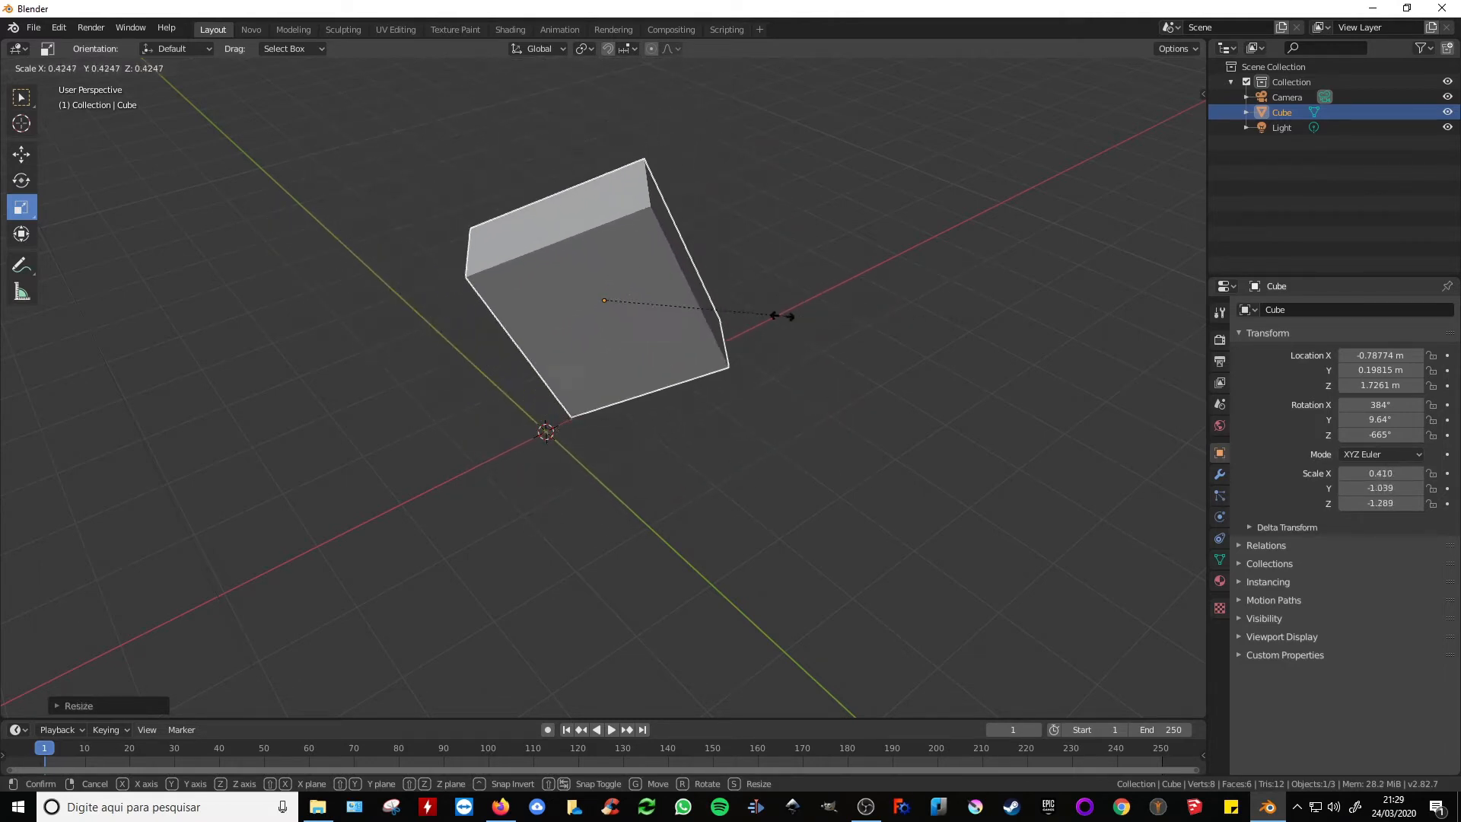
{"action": "left_click", "coordinate": [872, 306]}
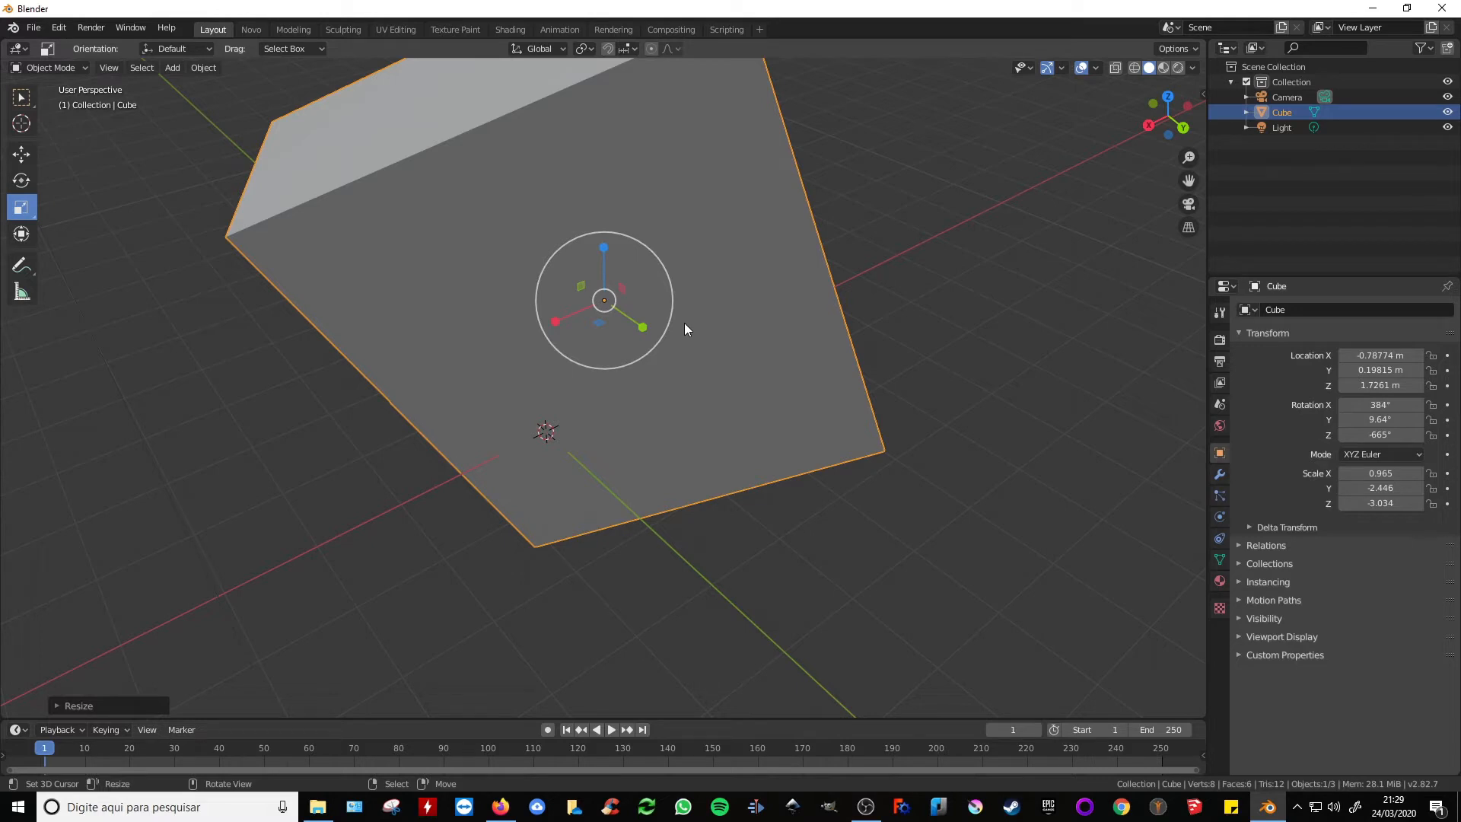
{"action": "scroll", "coordinate": [688, 373], "scroll_direction": "down", "scroll_amount": 3}
{"action": "key", "text": "x"}
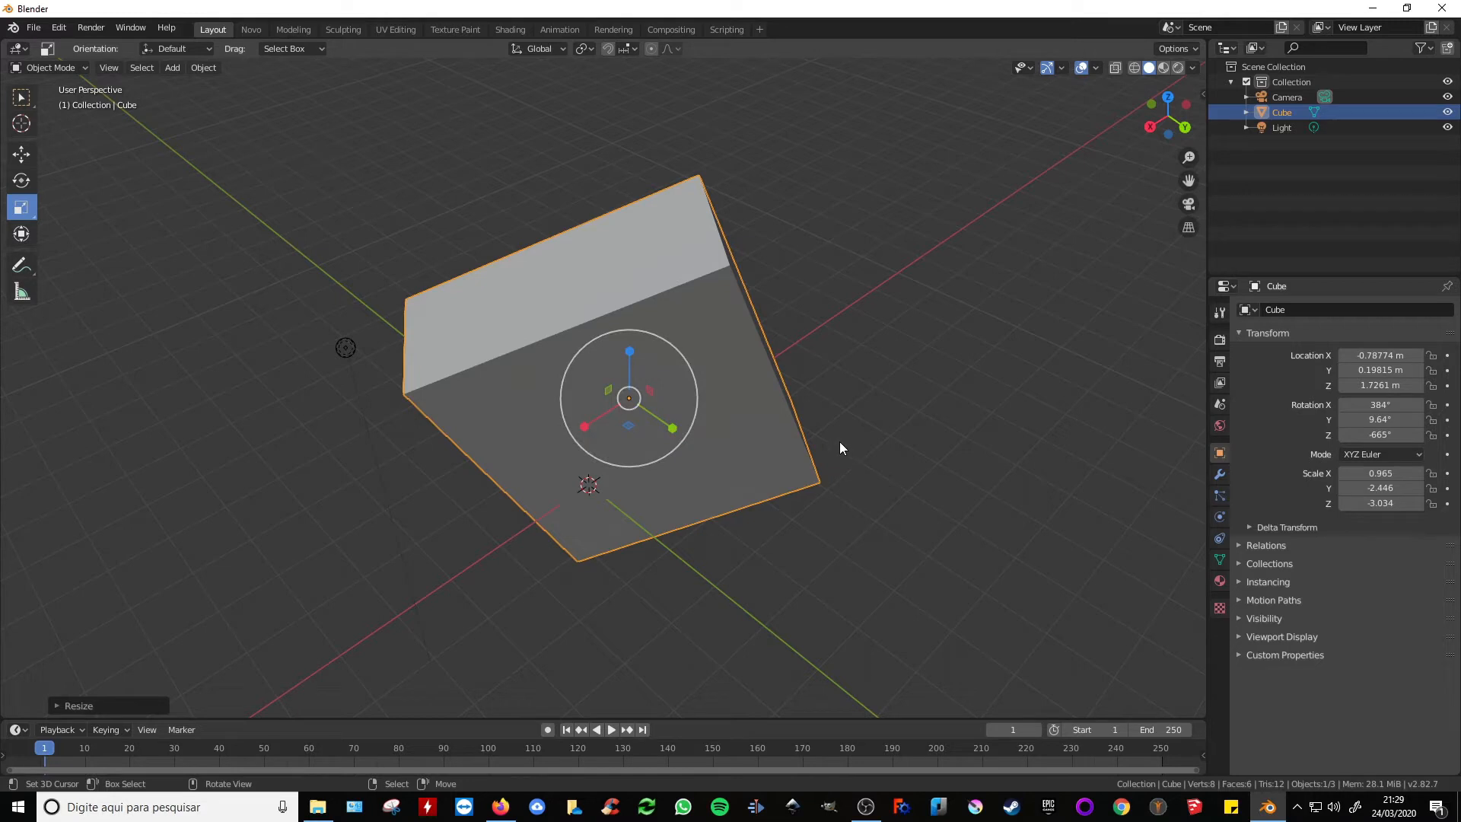
Step: Delete the distorted block and add a new cube mesh at the world origin
{"action": "key", "text": "x"}
{"action": "key", "text": "Delete"}
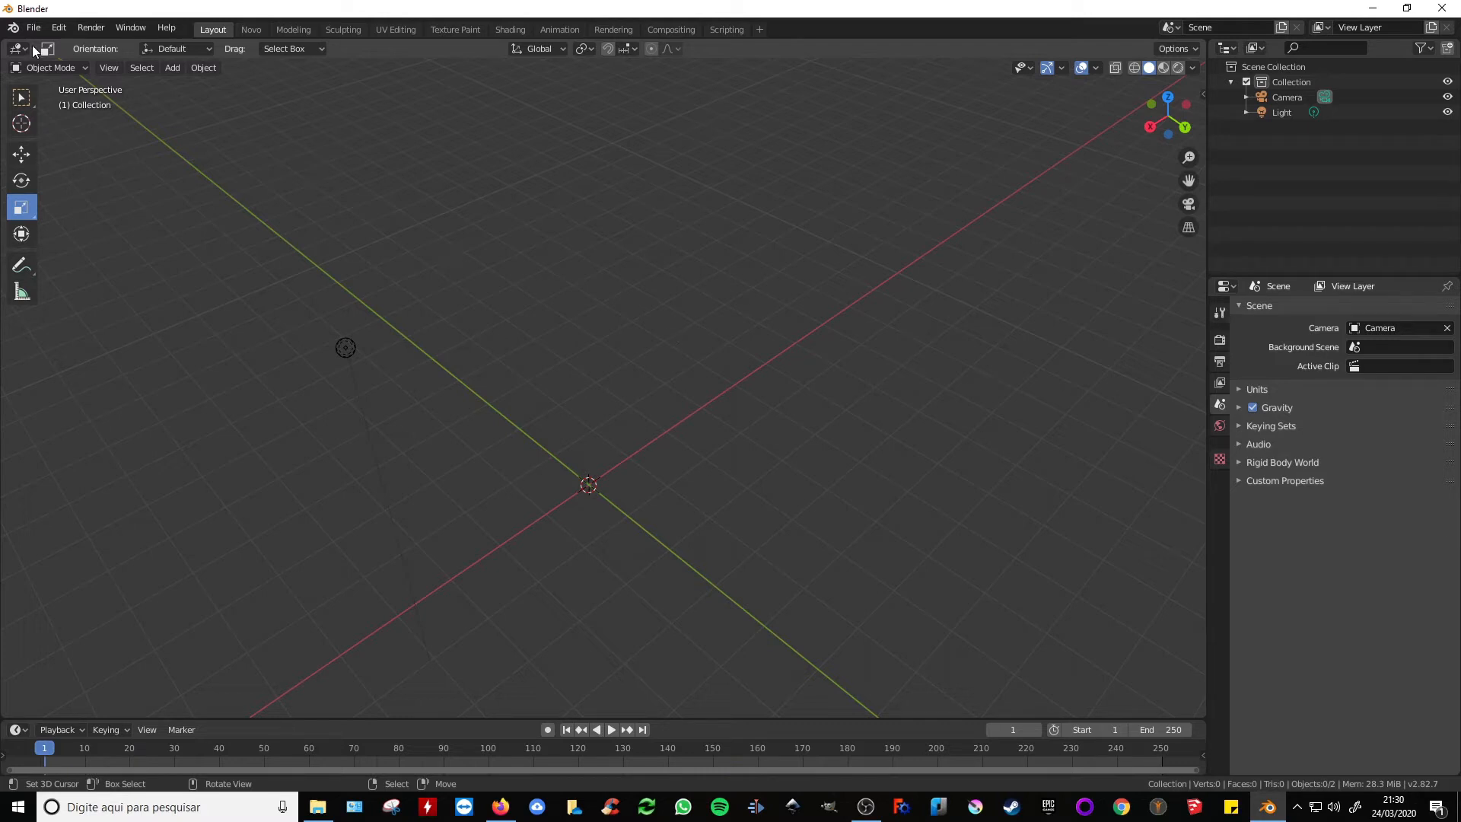
{"action": "left_click", "coordinate": [173, 68]}
{"action": "mouse_move", "coordinate": [183, 90]}
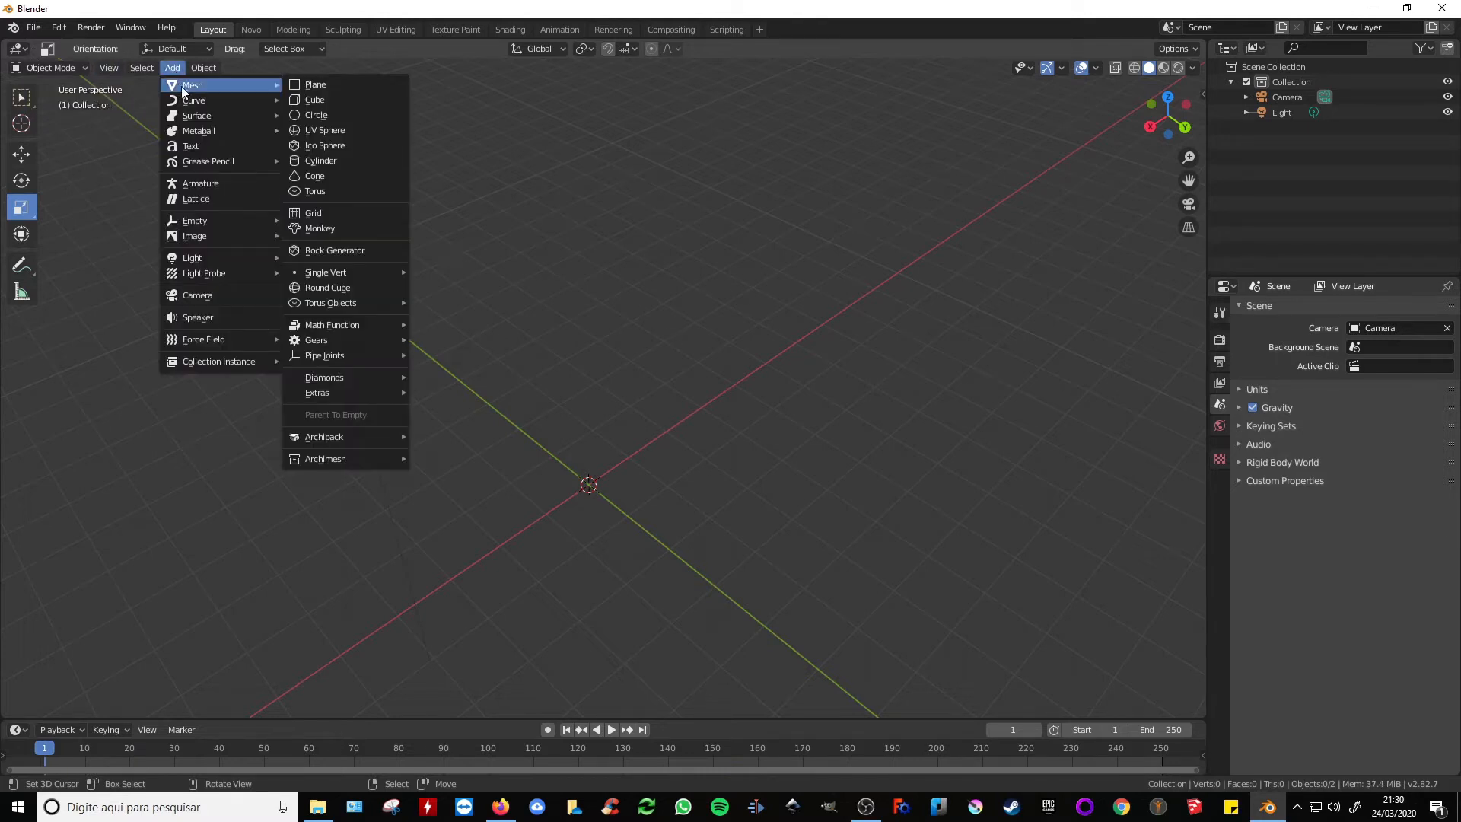
{"action": "left_click", "coordinate": [318, 100]}
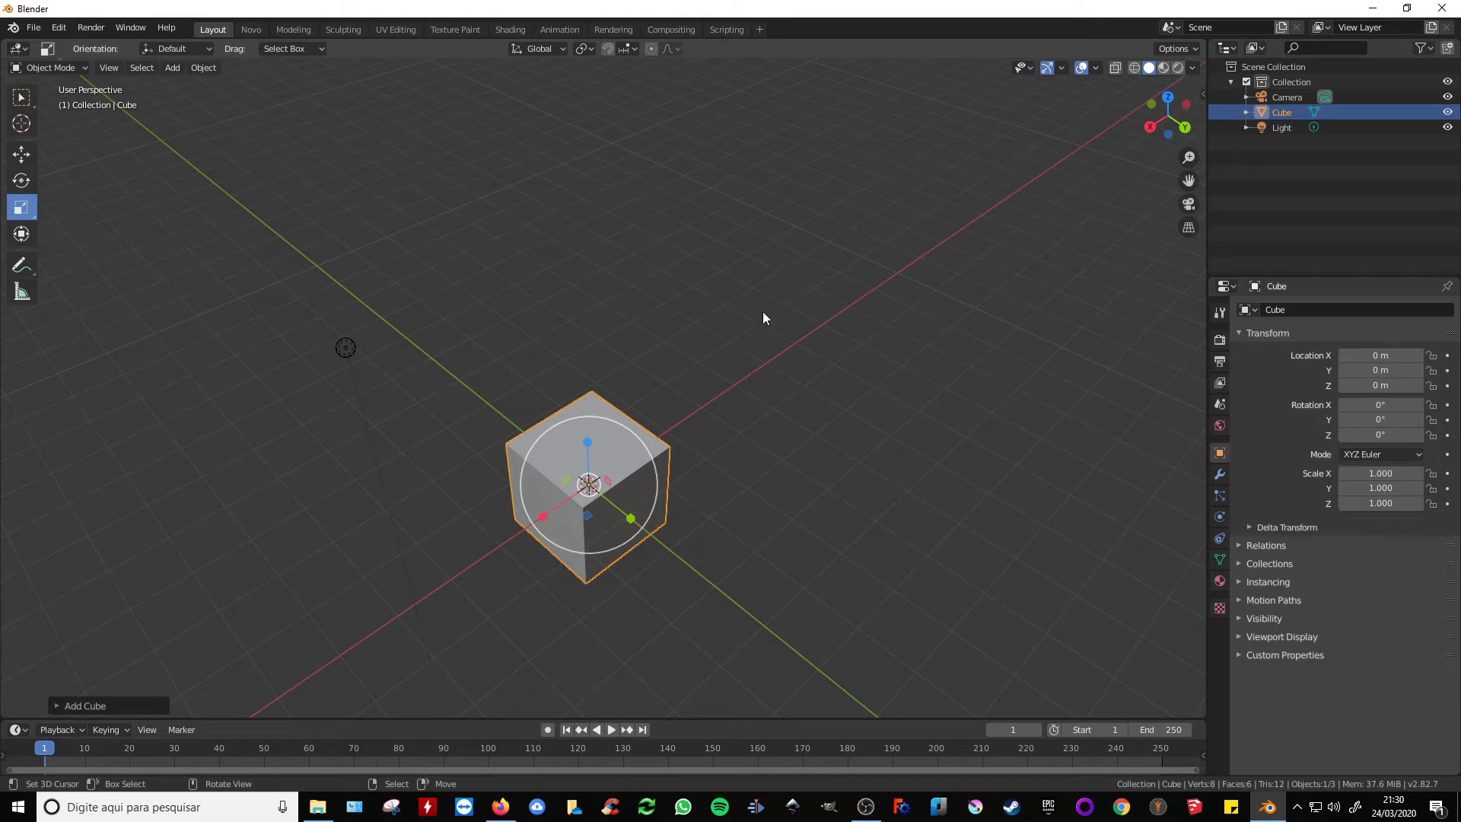
Step: Move the new cube along the global Z axis to a height of about 3.93 m
{"action": "middle_click_drag", "start_coordinate": [764, 372], "coordinate": [784, 409]}
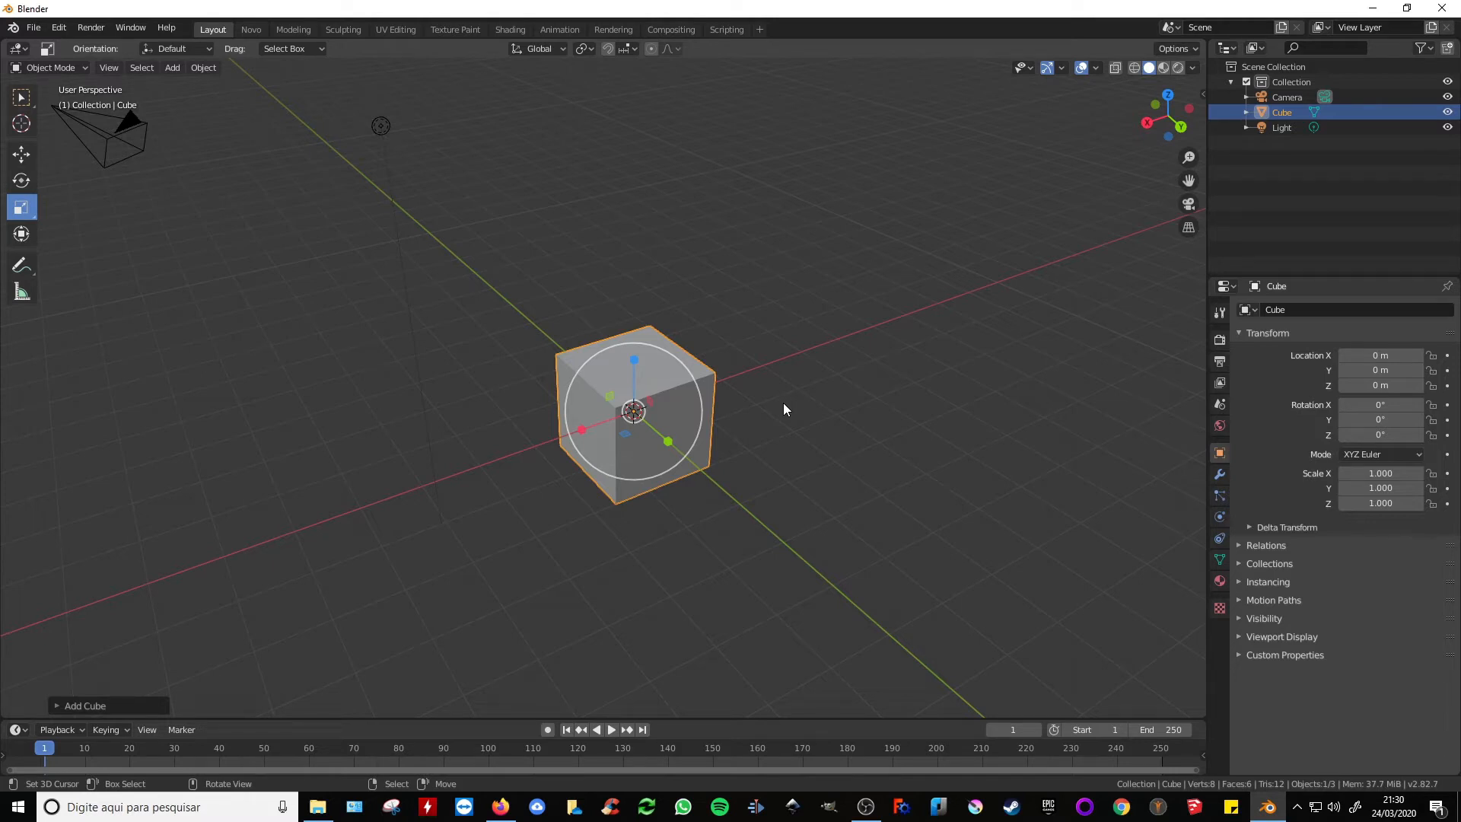
{"action": "key", "text": "g"}
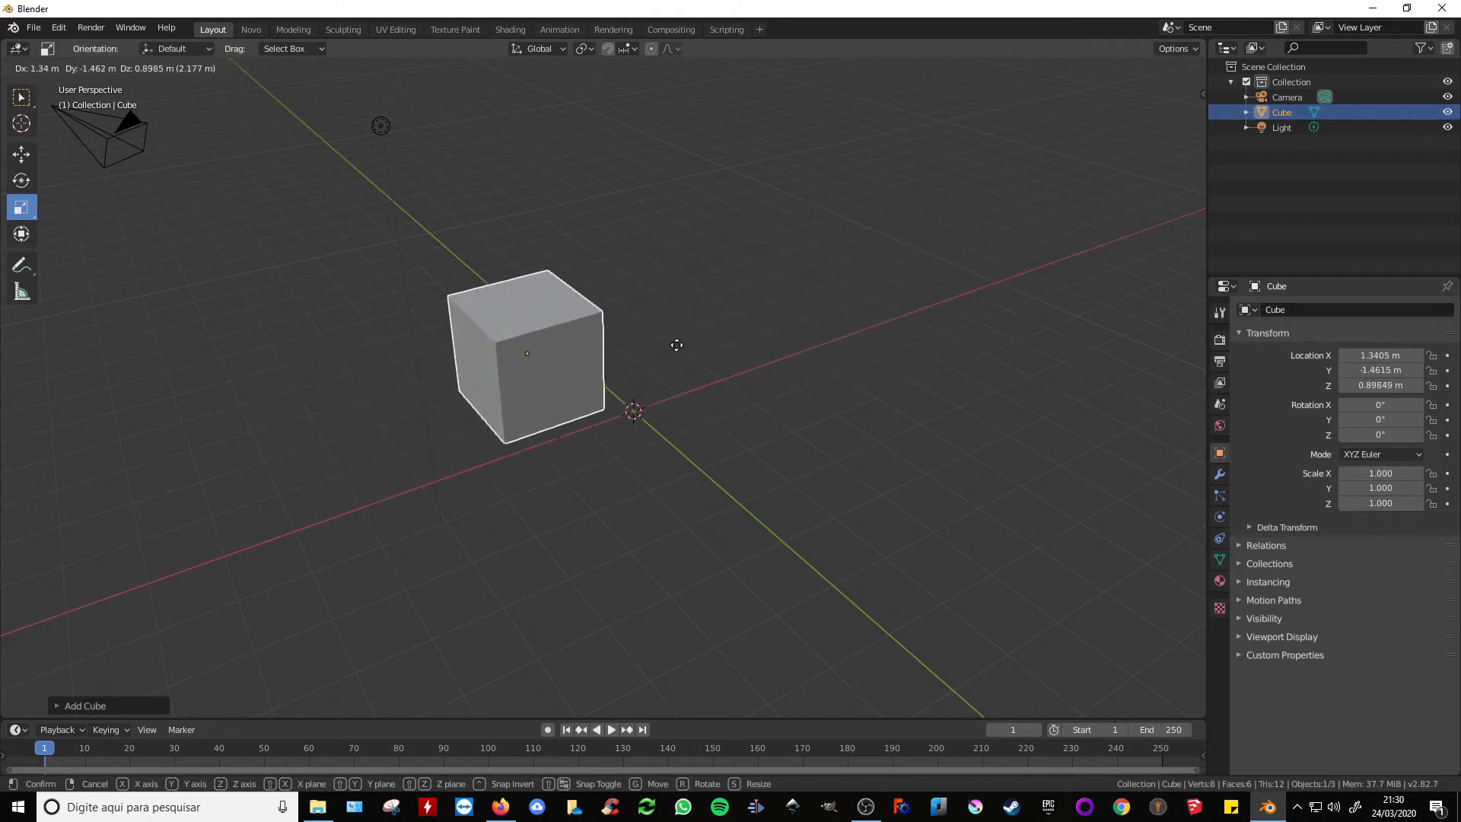
{"action": "key", "text": "x"}
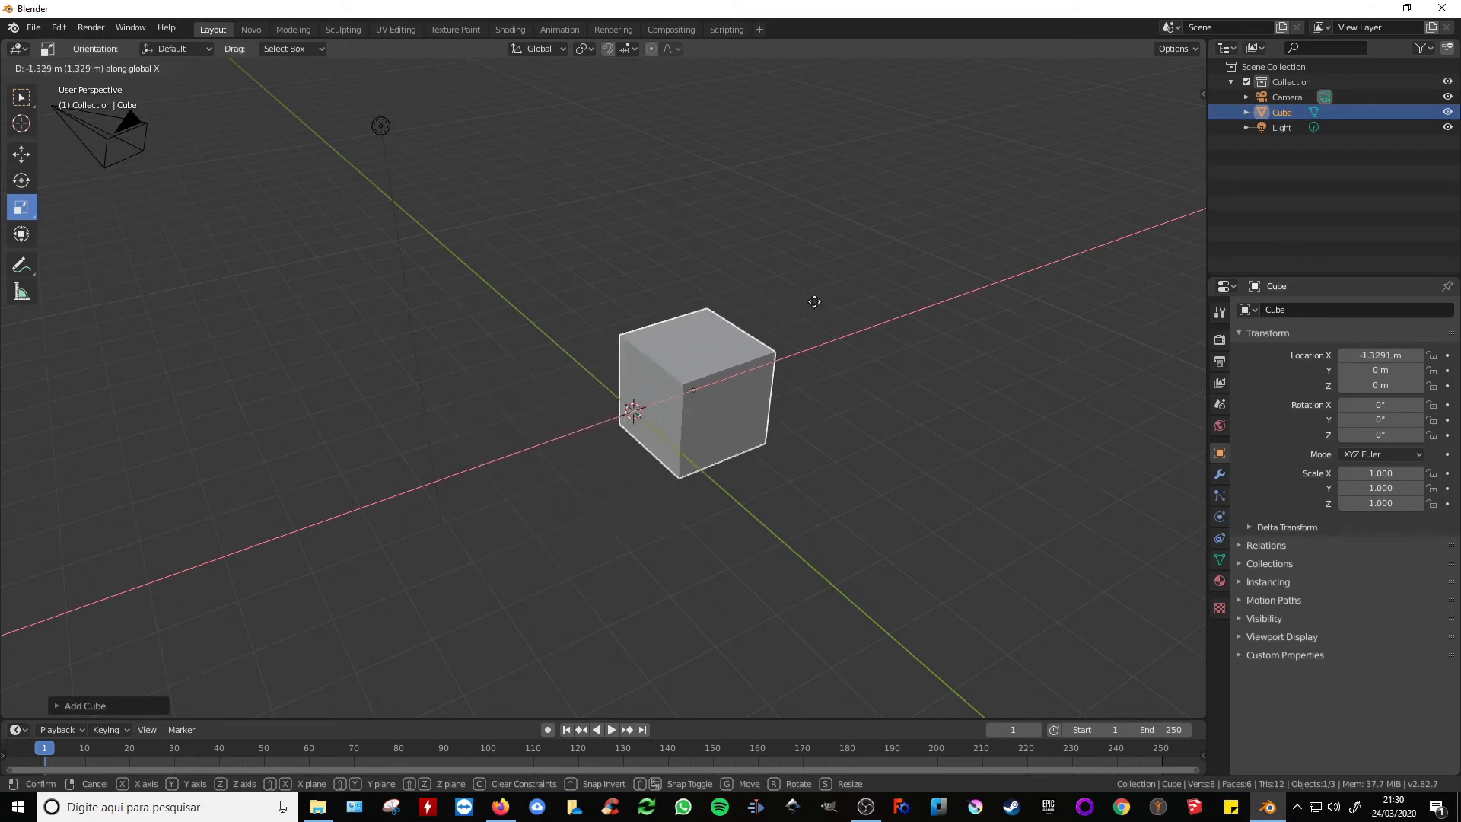
{"action": "key", "text": "y"}
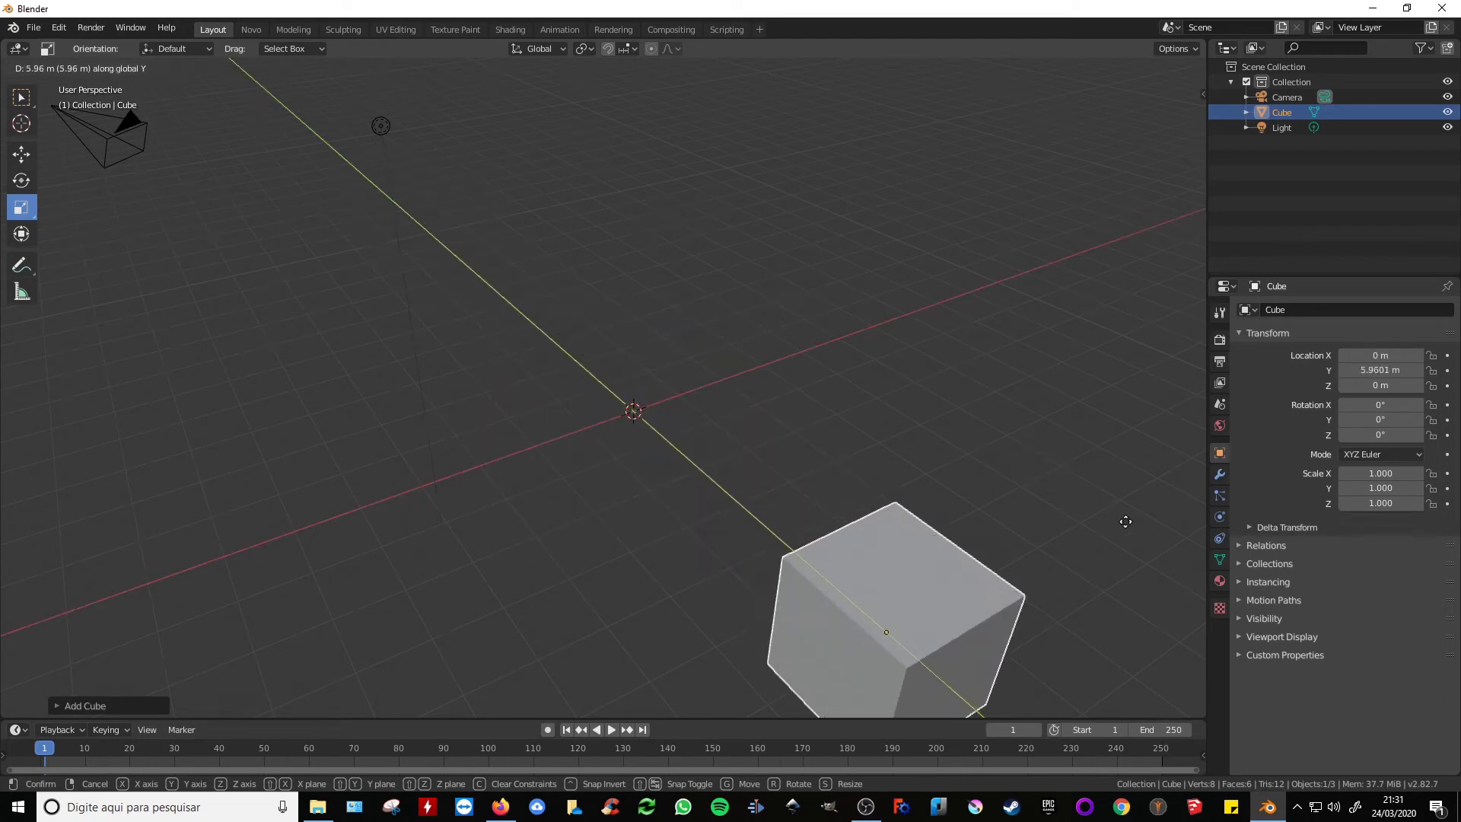
{"action": "key", "text": "z"}
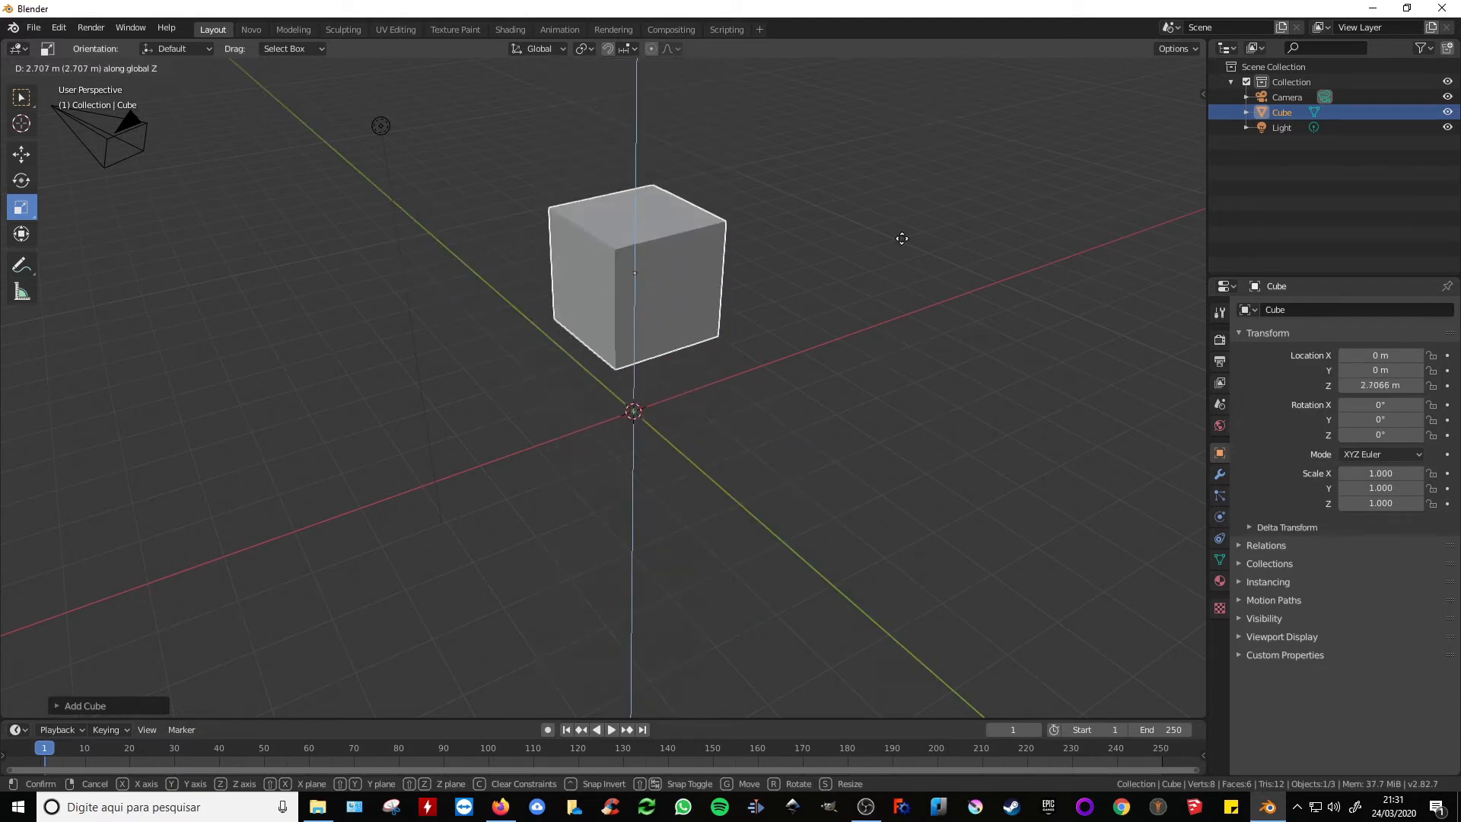
{"action": "left_click", "coordinate": [879, 191]}
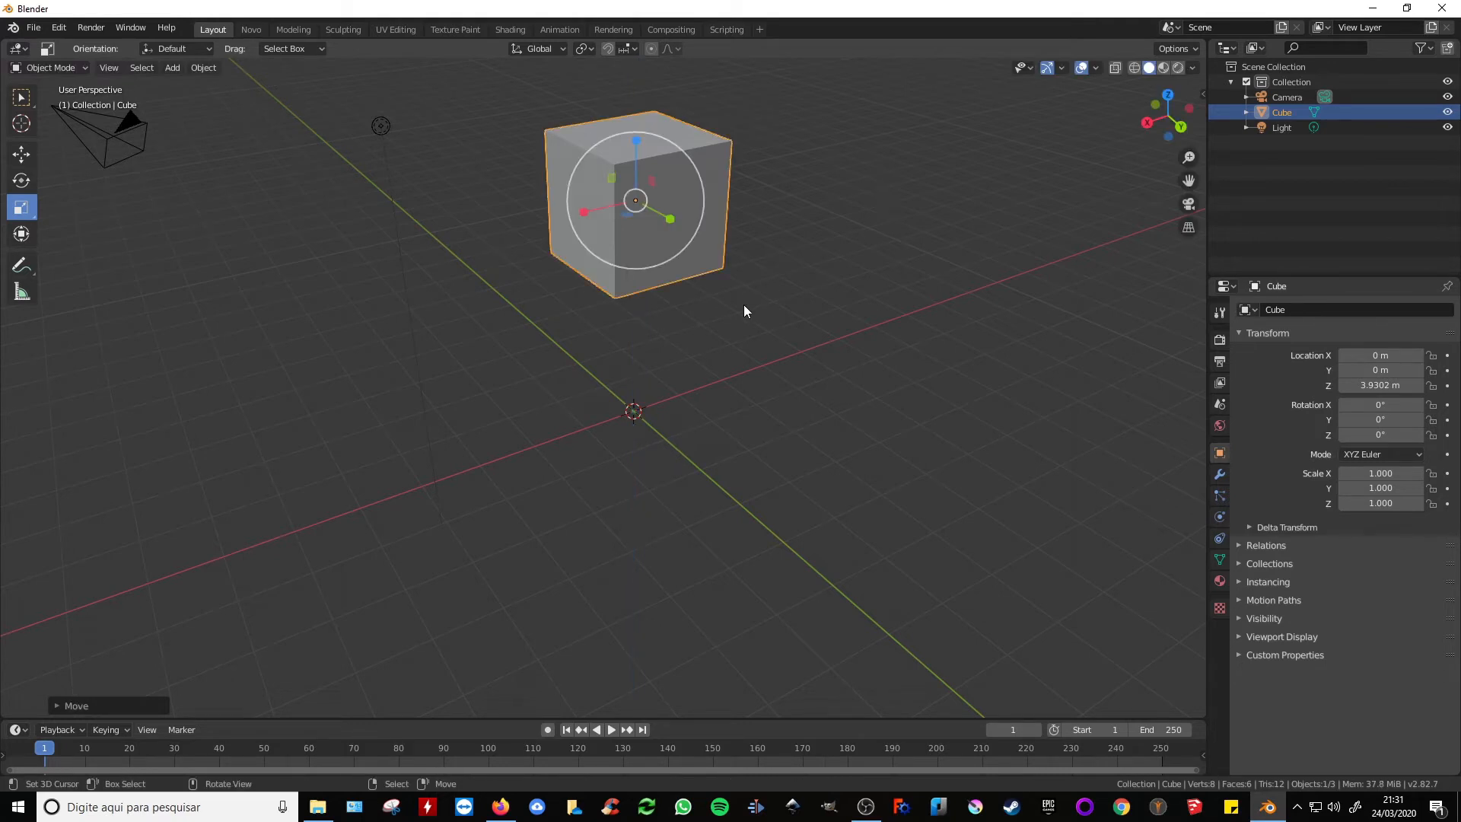
{"action": "key", "text": "r"}
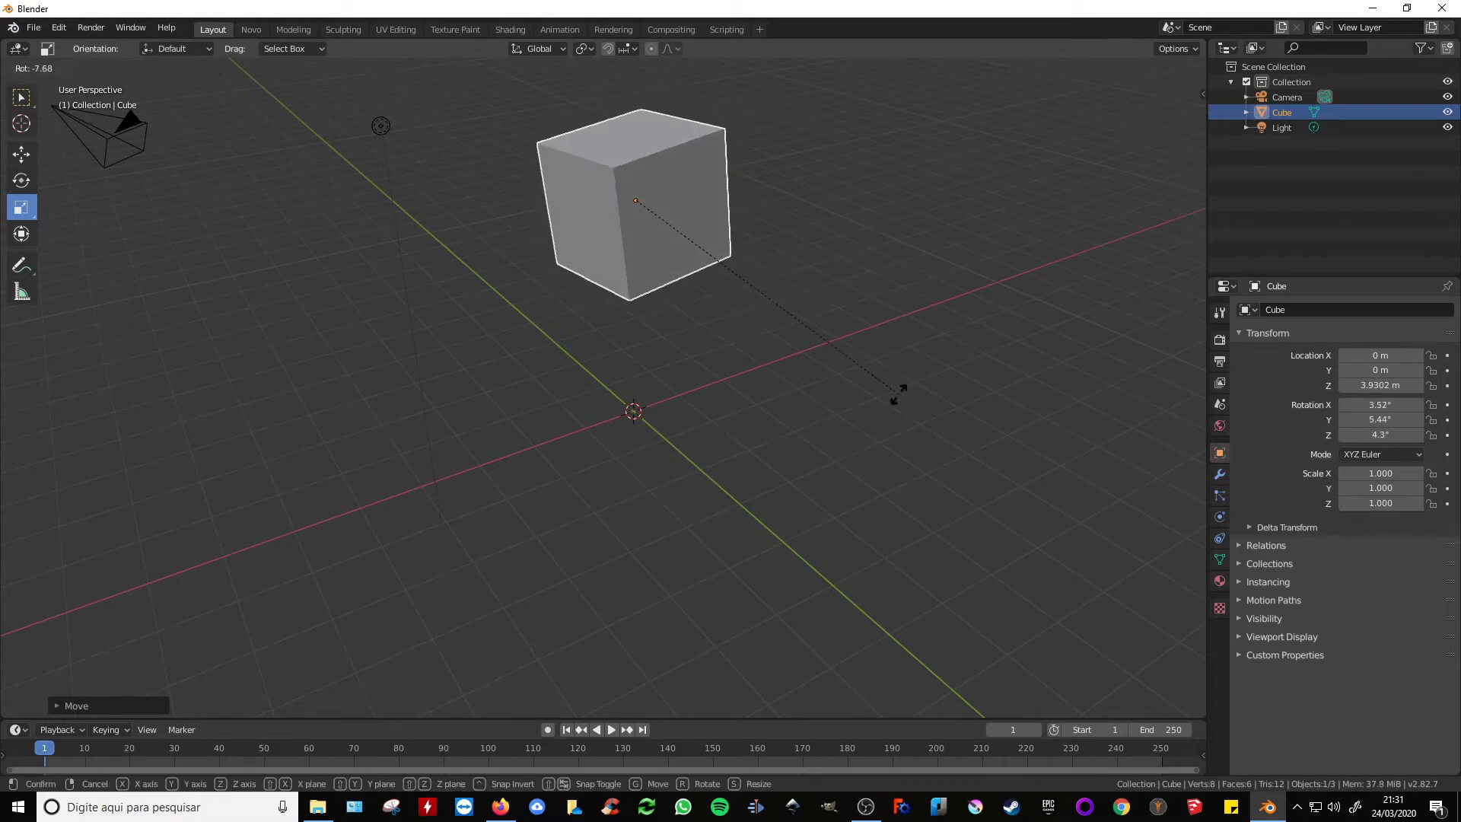
{"action": "key", "text": "y"}
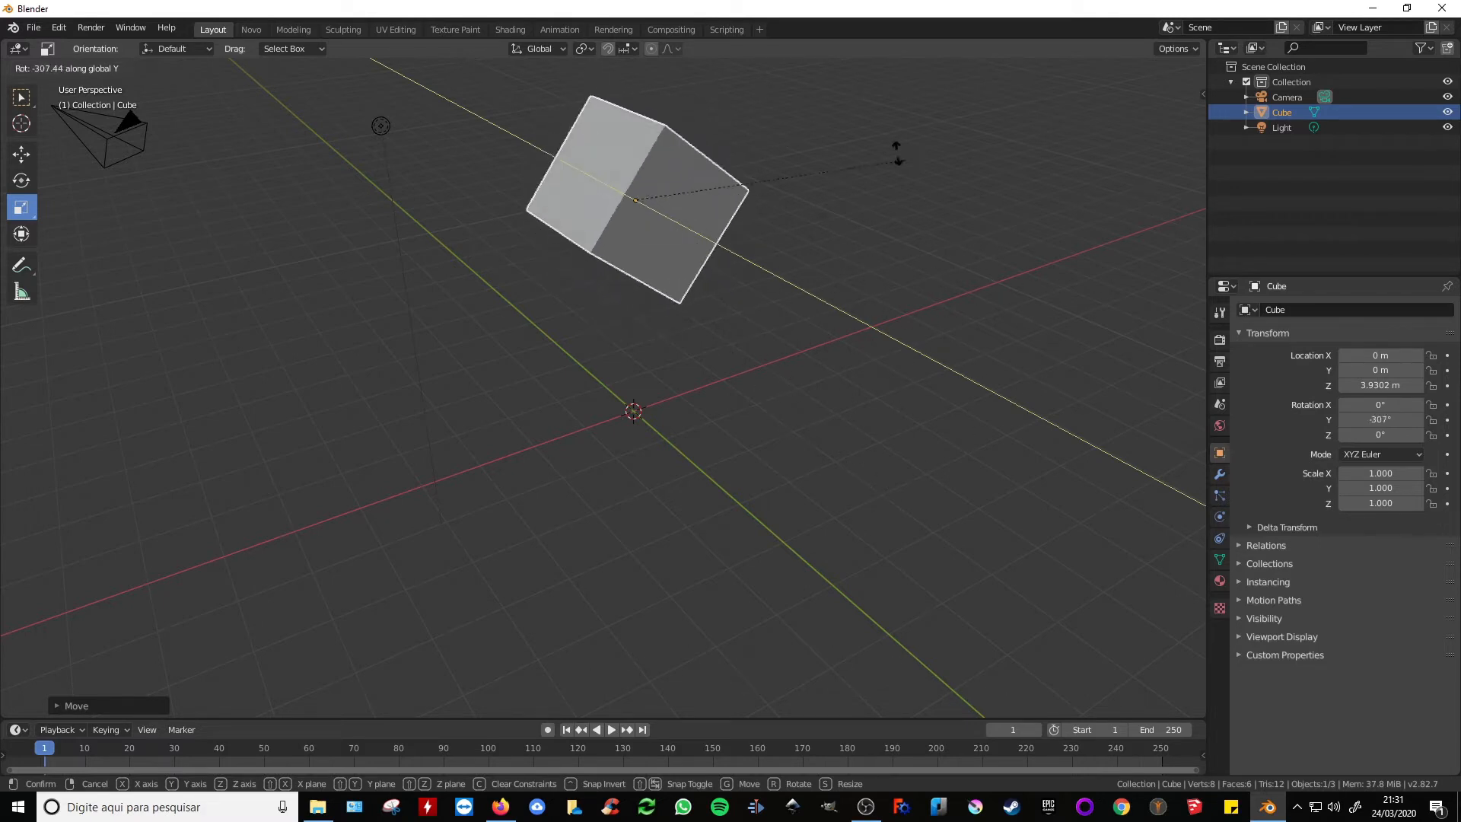
{"action": "key", "text": "Escape"}
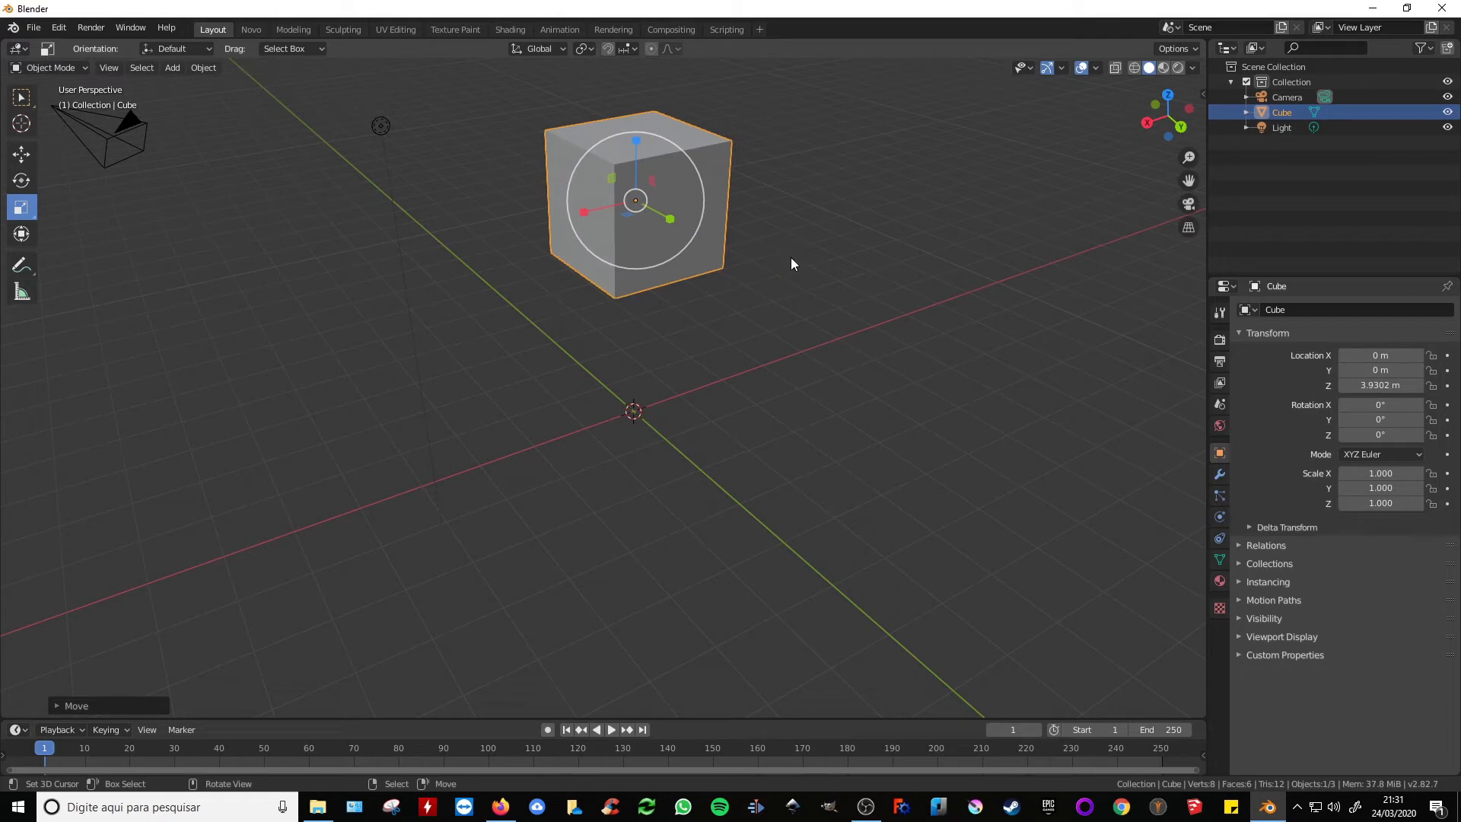
Step: Stretch the cube along the global Z axis only, to a Z scale of about 2.579
{"action": "key", "text": "s"}
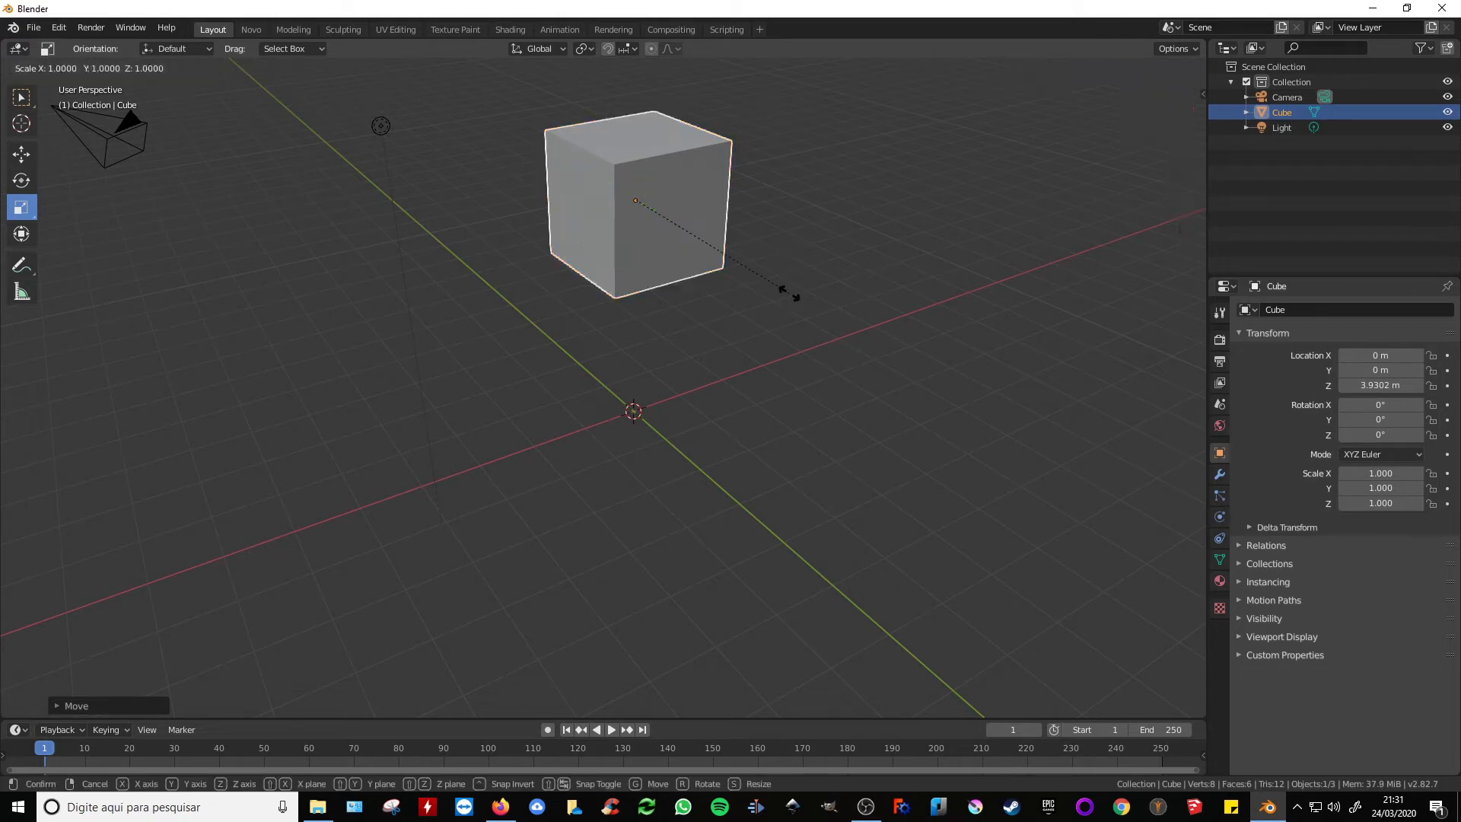
{"action": "key", "text": "z"}
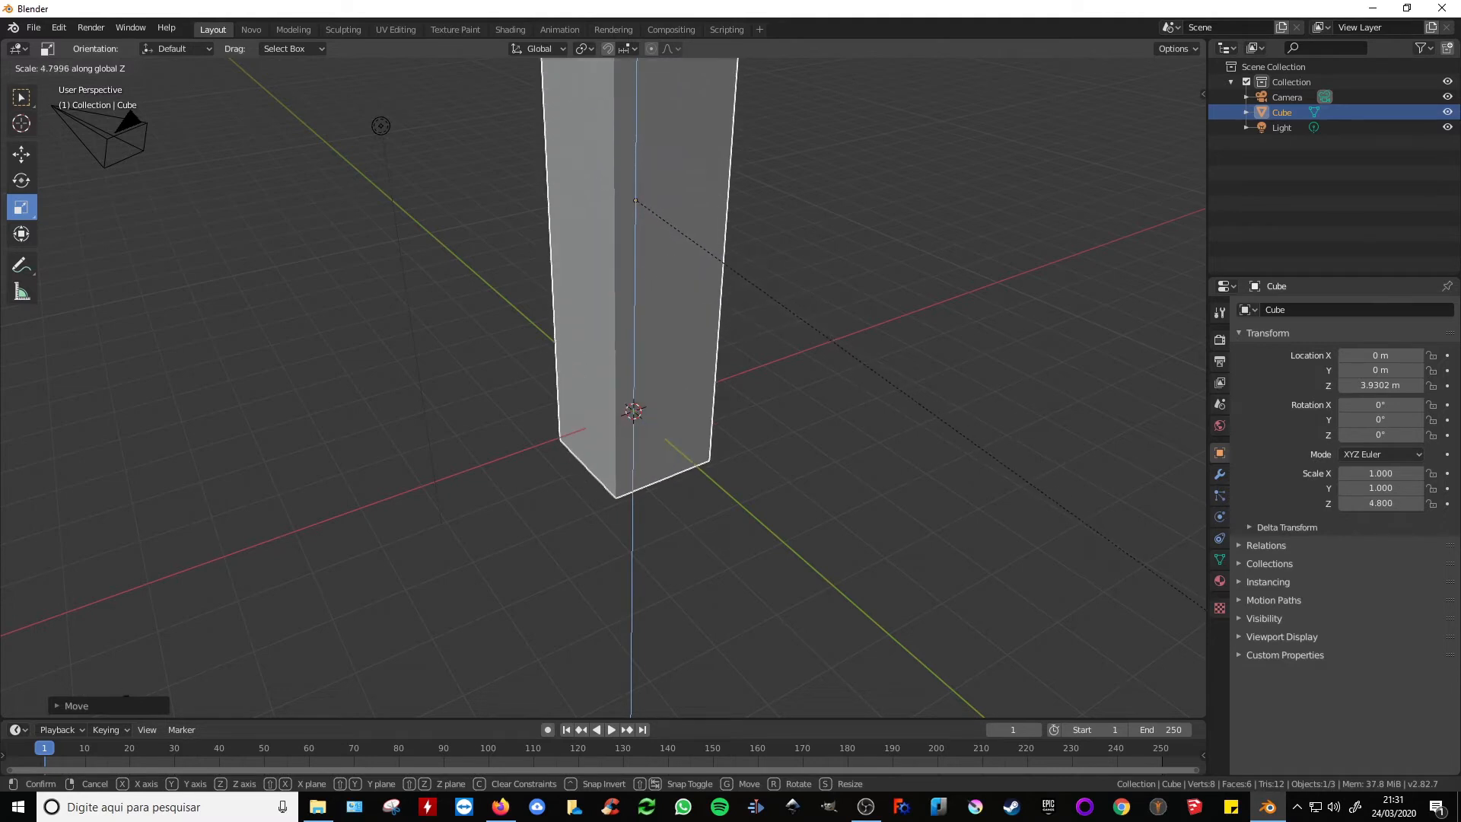
{"action": "left_click", "coordinate": [919, 321]}
{"action": "key", "text": "KP_Decimal"}
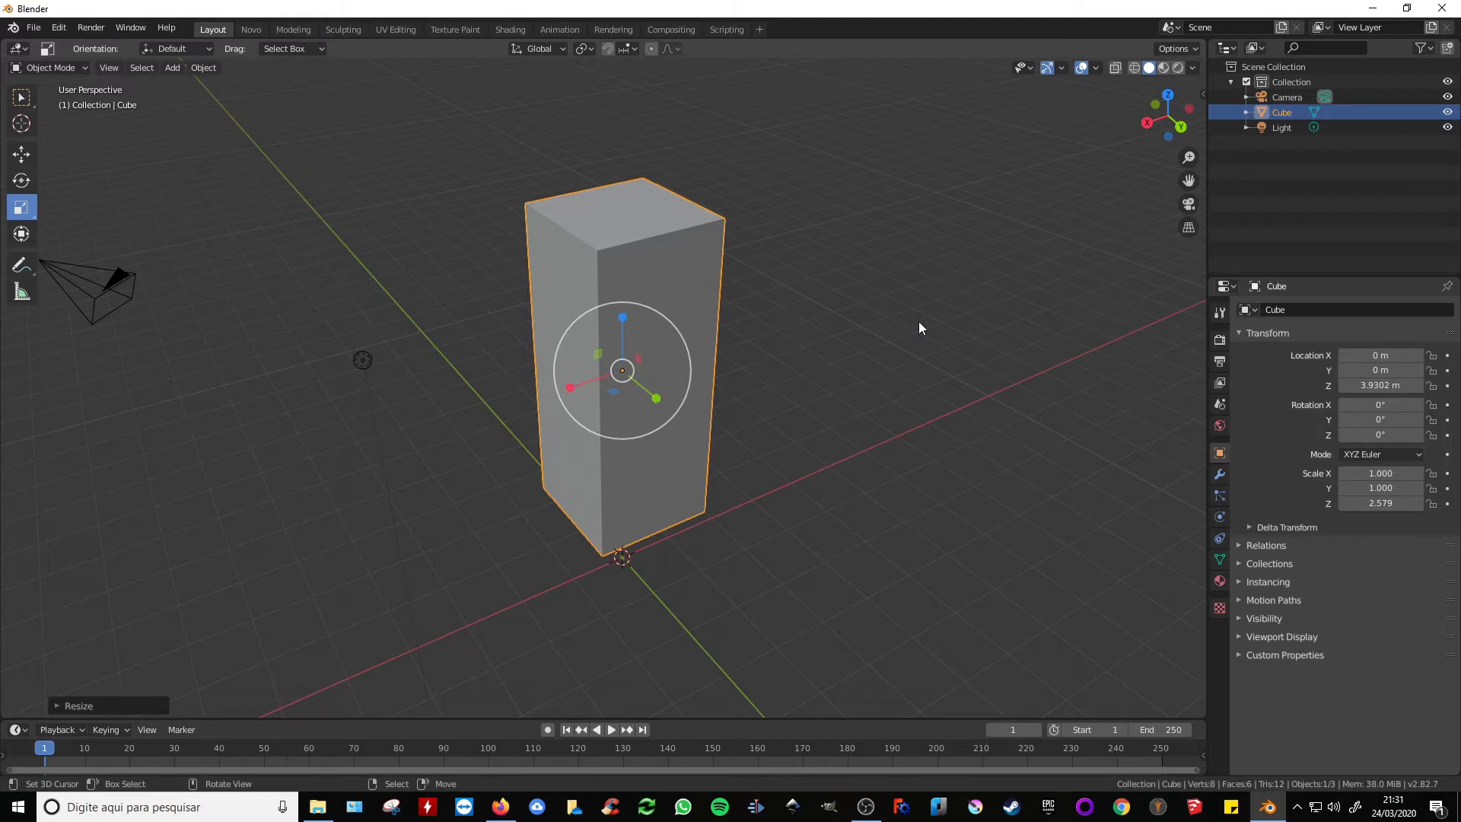
Step: Show the object's transform values in the viewport sidebar and set its Z location to 0 m
{"action": "key", "text": "n"}
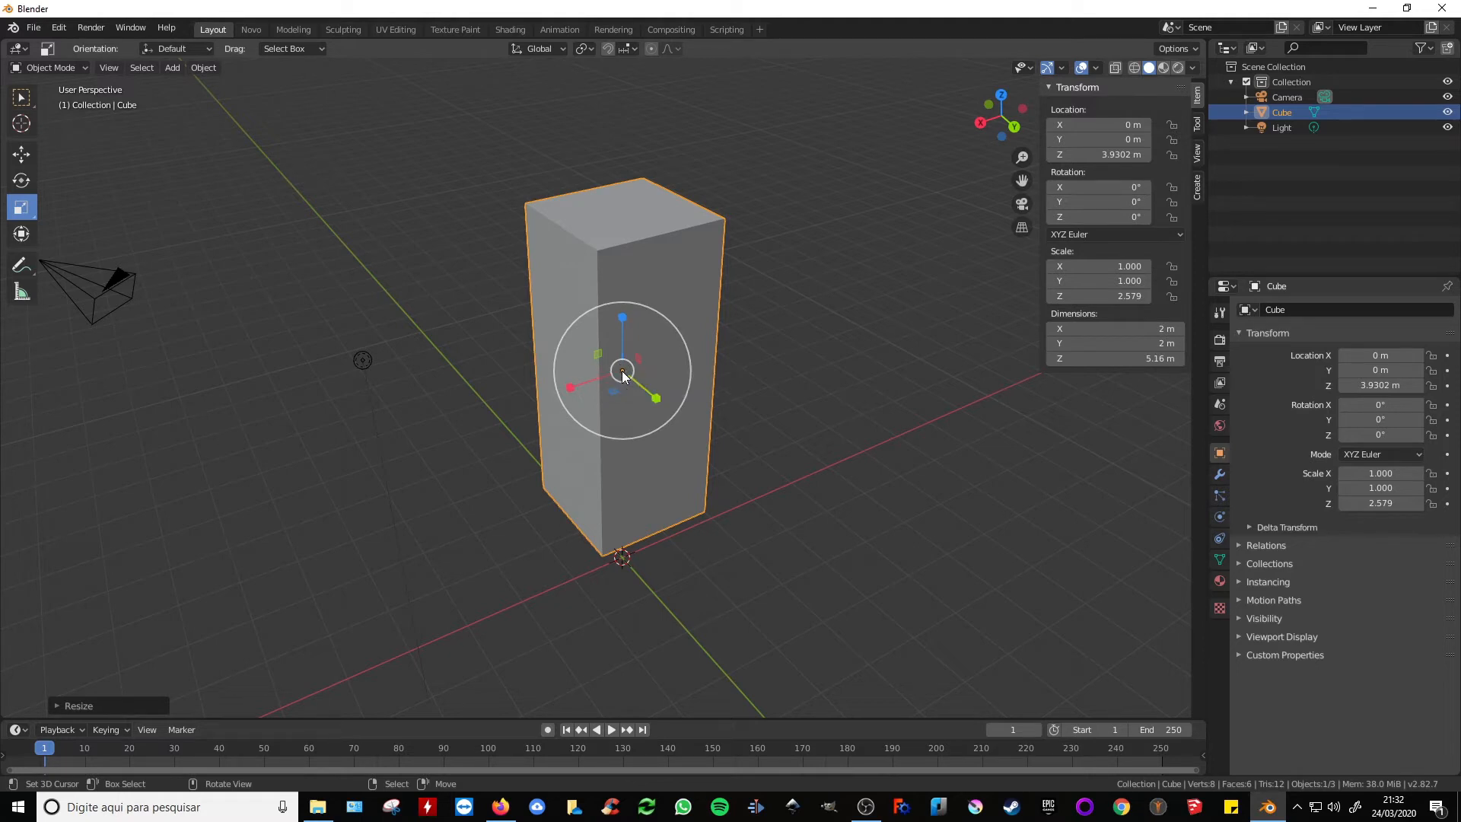
{"action": "middle_click_drag", "start_coordinate": [790, 286], "coordinate": [745, 277]}
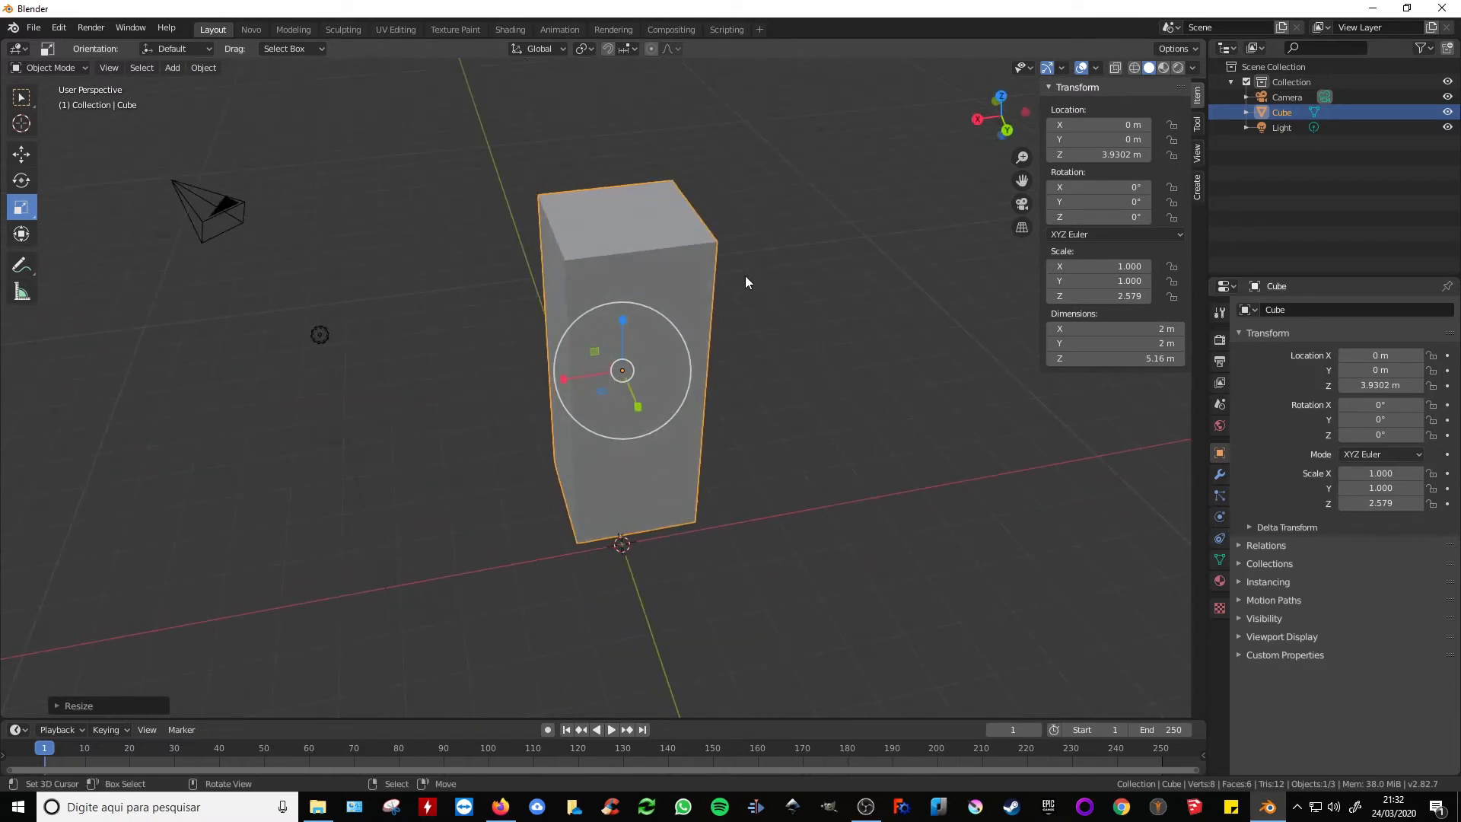
{"action": "key", "text": "KP_7"}
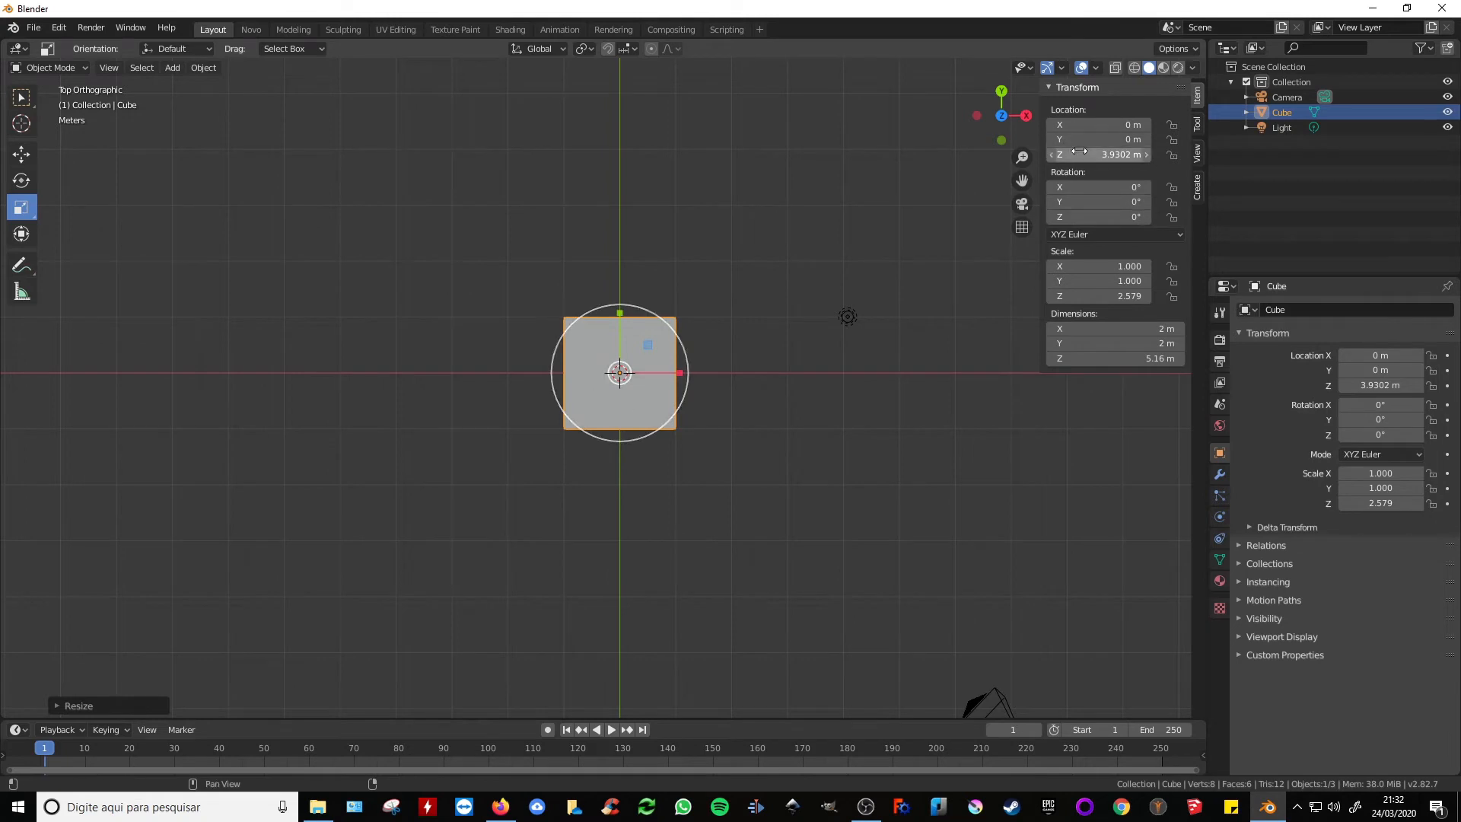
{"action": "middle_click_drag", "start_coordinate": [926, 434], "coordinate": [753, 293]}
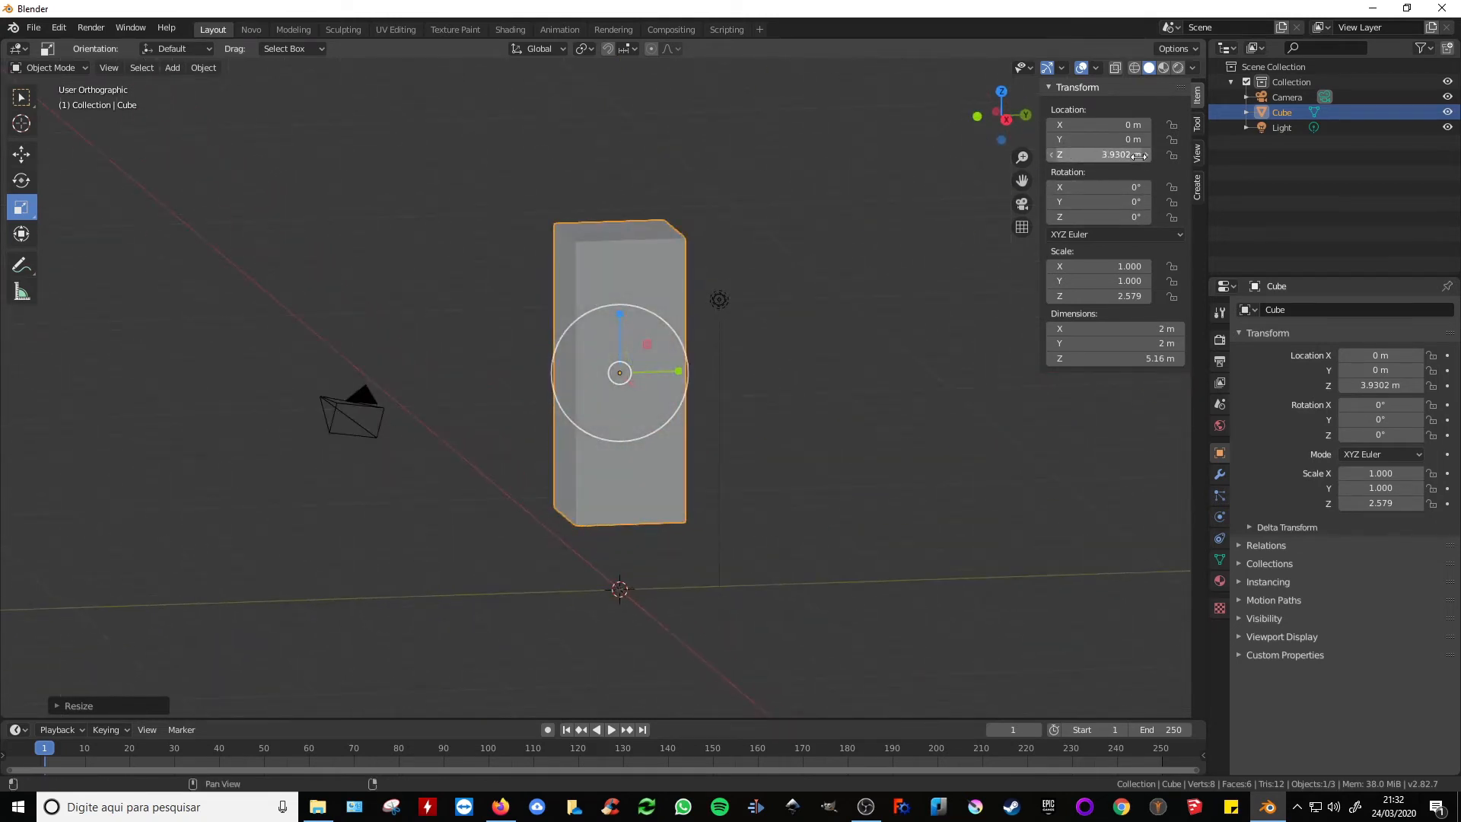
{"action": "mouse_move", "coordinate": [620, 373]}
{"action": "middle_mouse_down"}
{"action": "mouse_move", "coordinate": [701, 309]}
{"action": "mouse_move", "coordinate": [621, 377]}
{"action": "middle_mouse_up"}
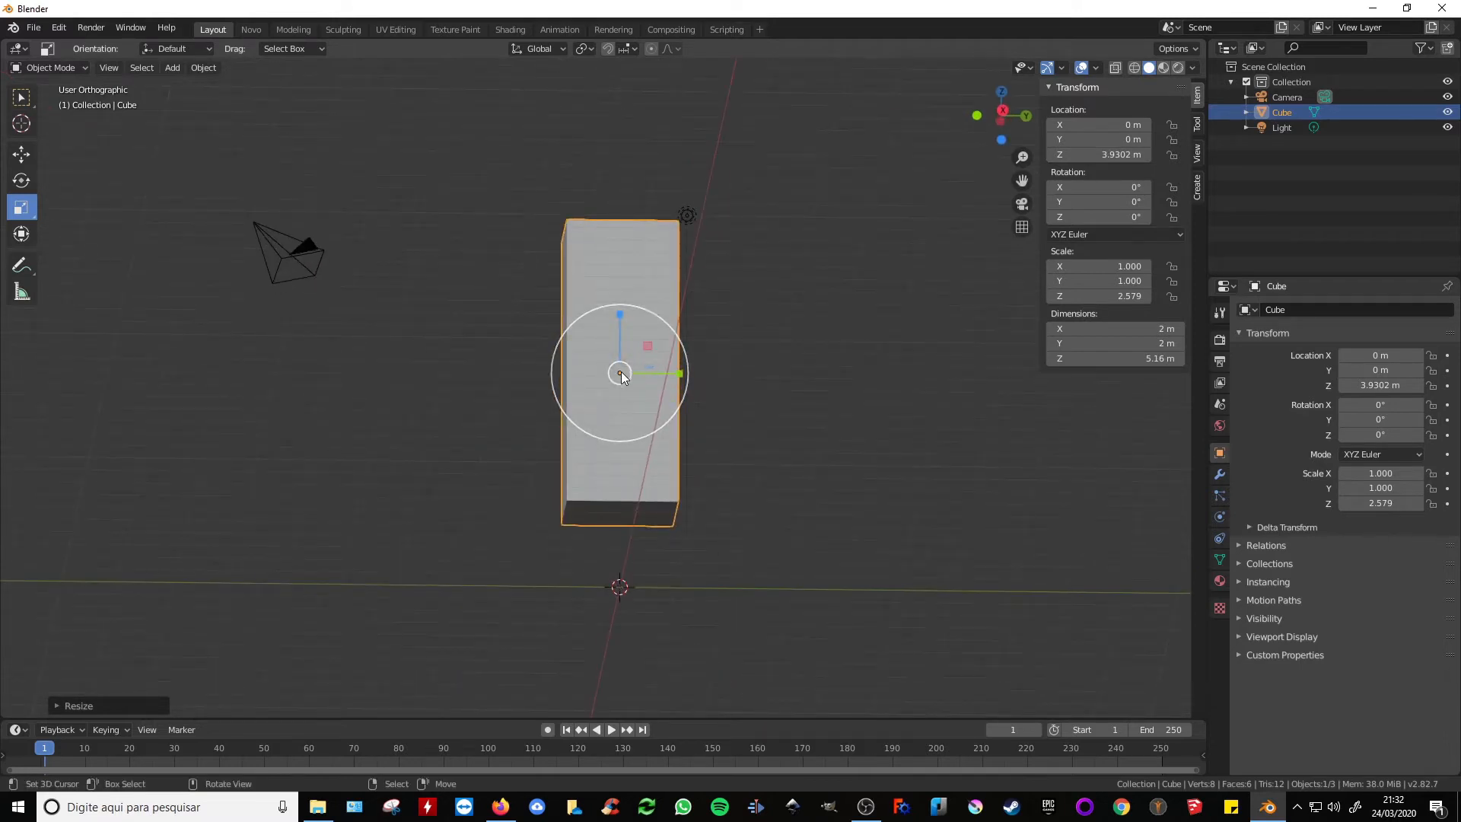
{"action": "middle_click_drag", "start_coordinate": [759, 267], "coordinate": [848, 266]}
{"action": "double_click", "coordinate": [1098, 155]}
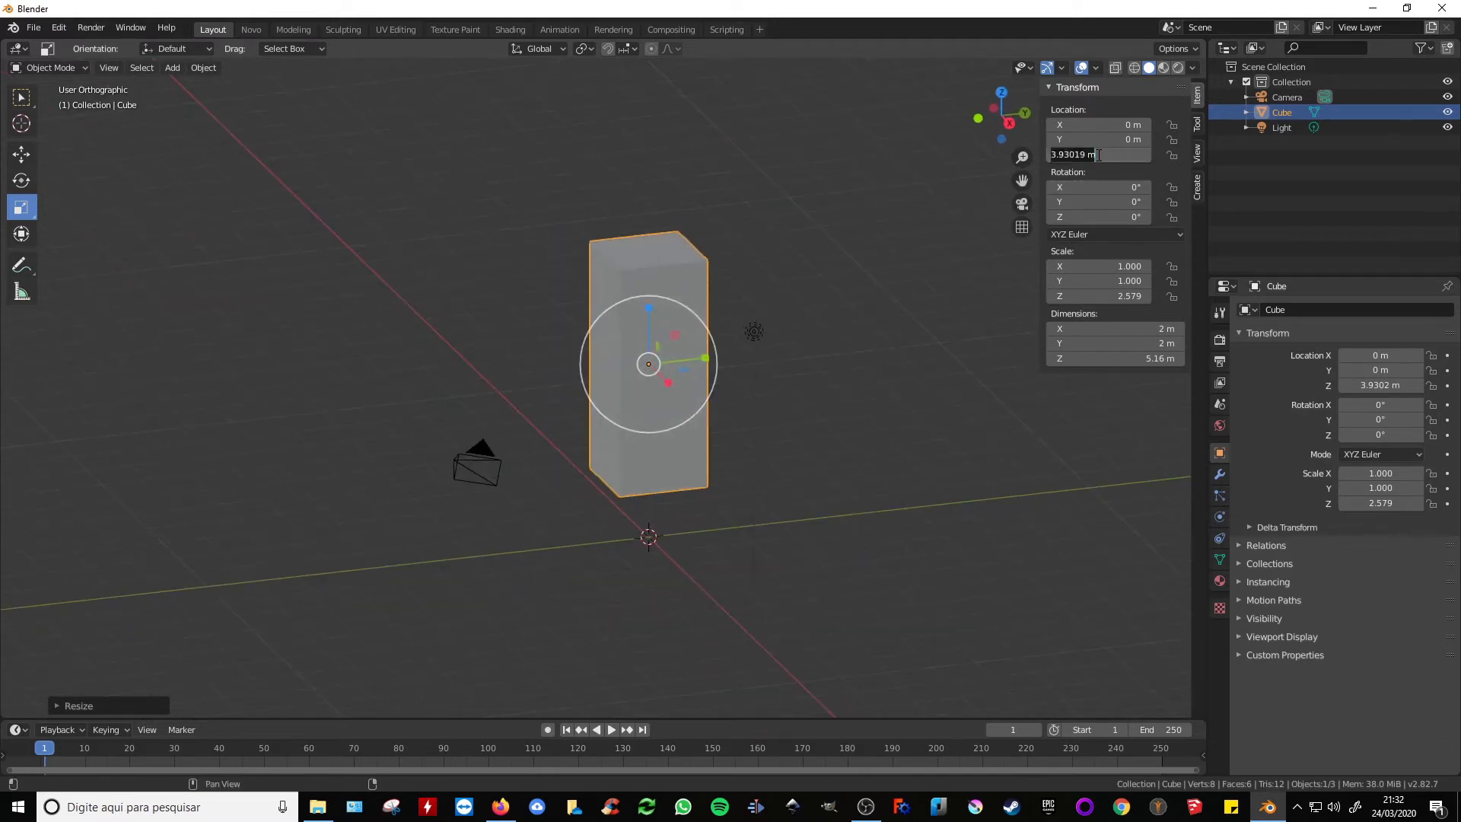
{"action": "type", "text": "0"}
{"action": "key", "text": "Return"}
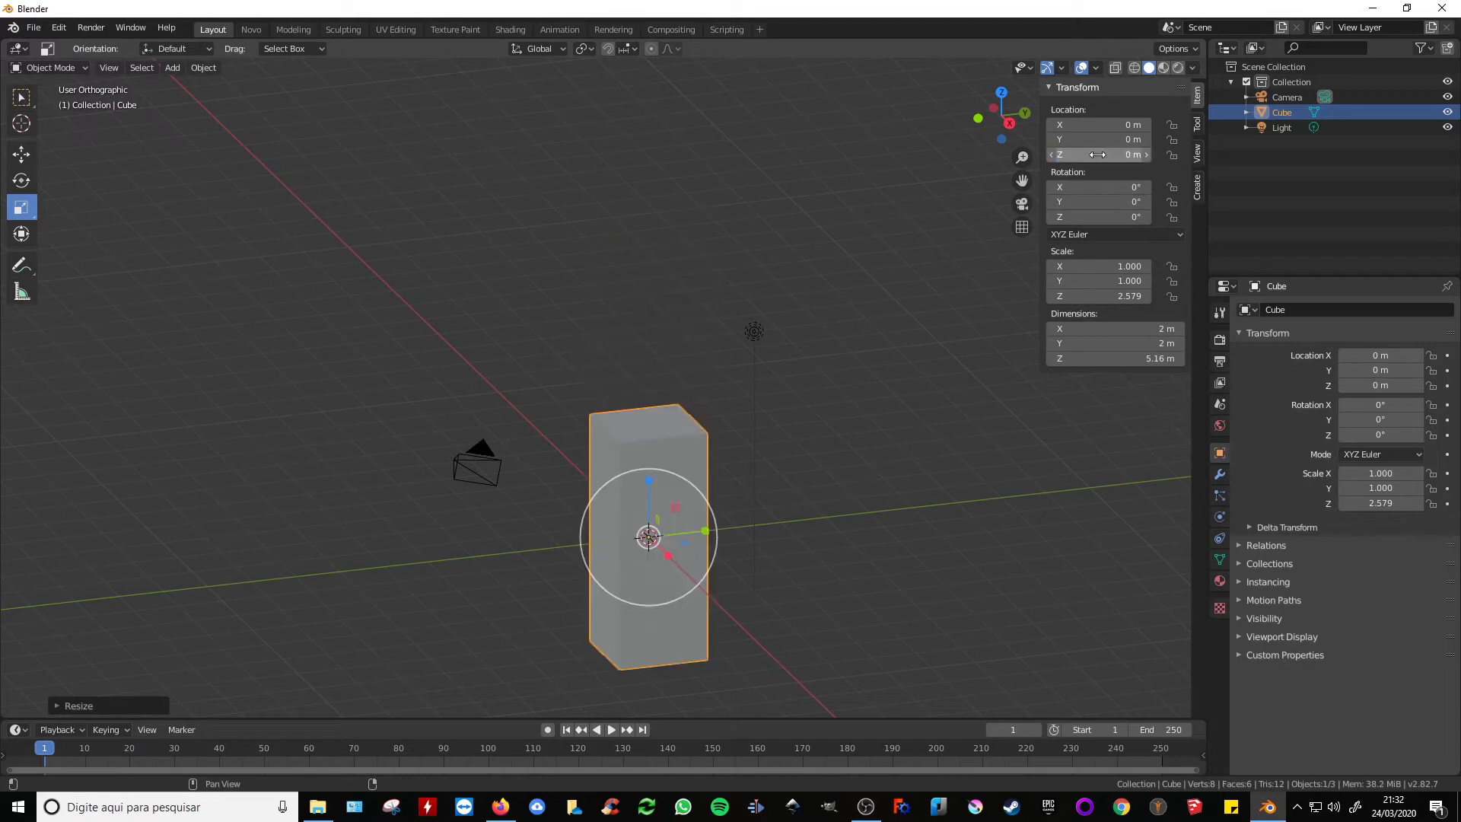
Step: Set the stretched cube's X location to 2 m
{"action": "scroll", "coordinate": [627, 537], "scroll_direction": "up", "scroll_amount": 4}
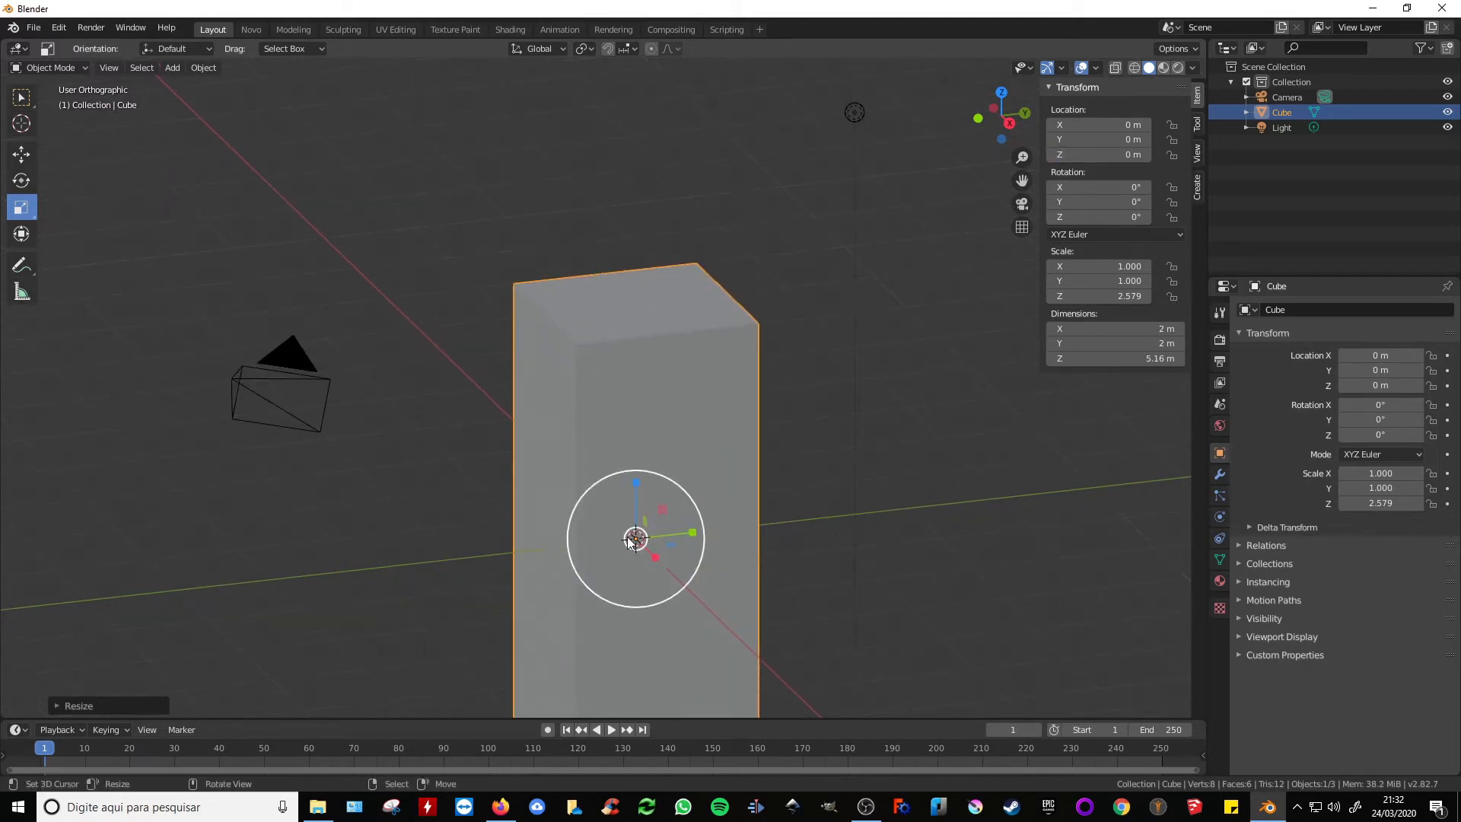
{"action": "scroll", "coordinate": [627, 537], "scroll_direction": "down", "scroll_amount": 4}
{"action": "middle_click_drag", "start_coordinate": [673, 527], "coordinate": [668, 430], "text": "shift"}
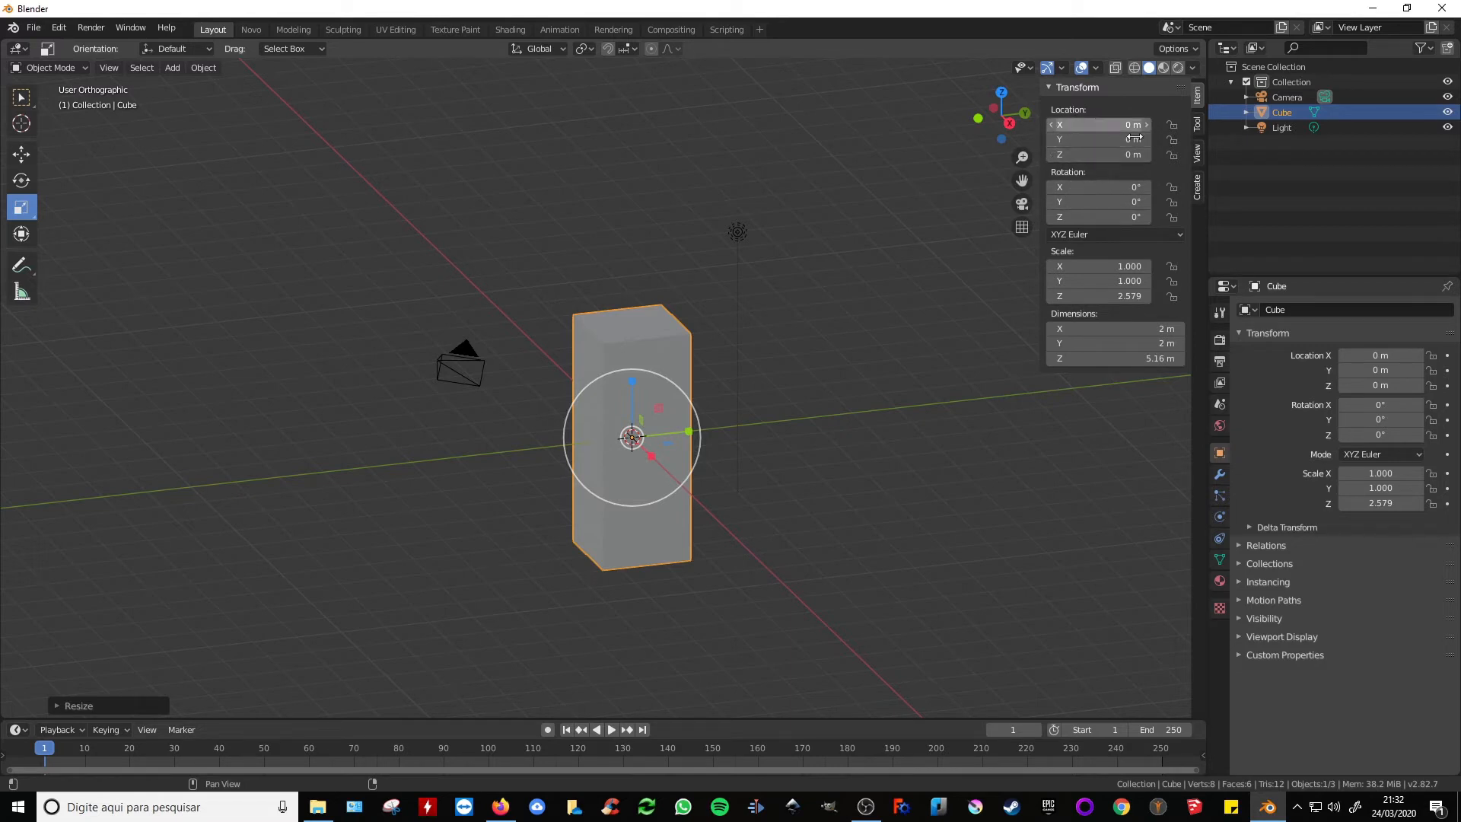
{"action": "left_click", "coordinate": [1092, 126]}
{"action": "type", "text": "2"}
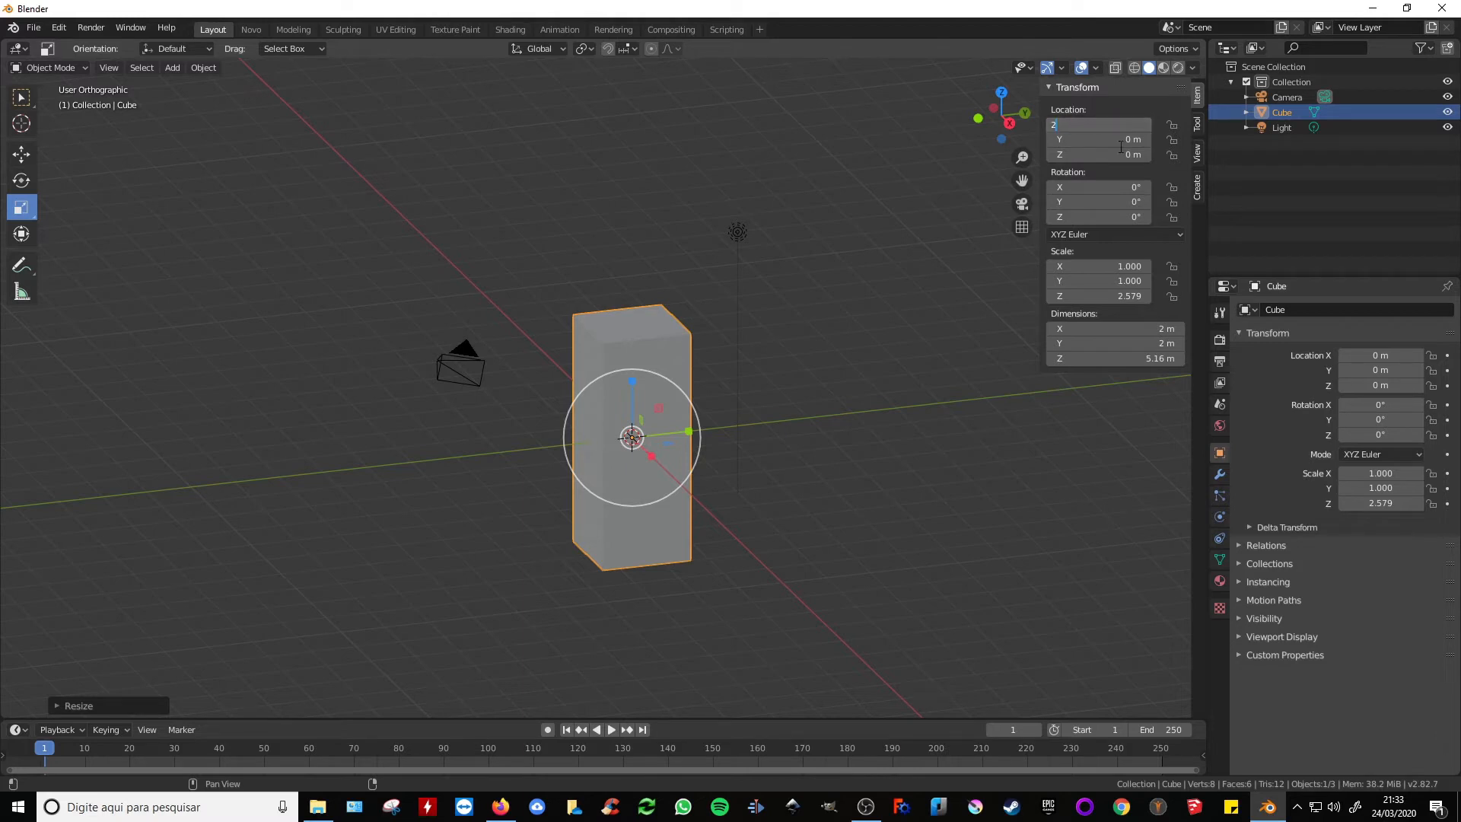
{"action": "key", "text": "Return"}
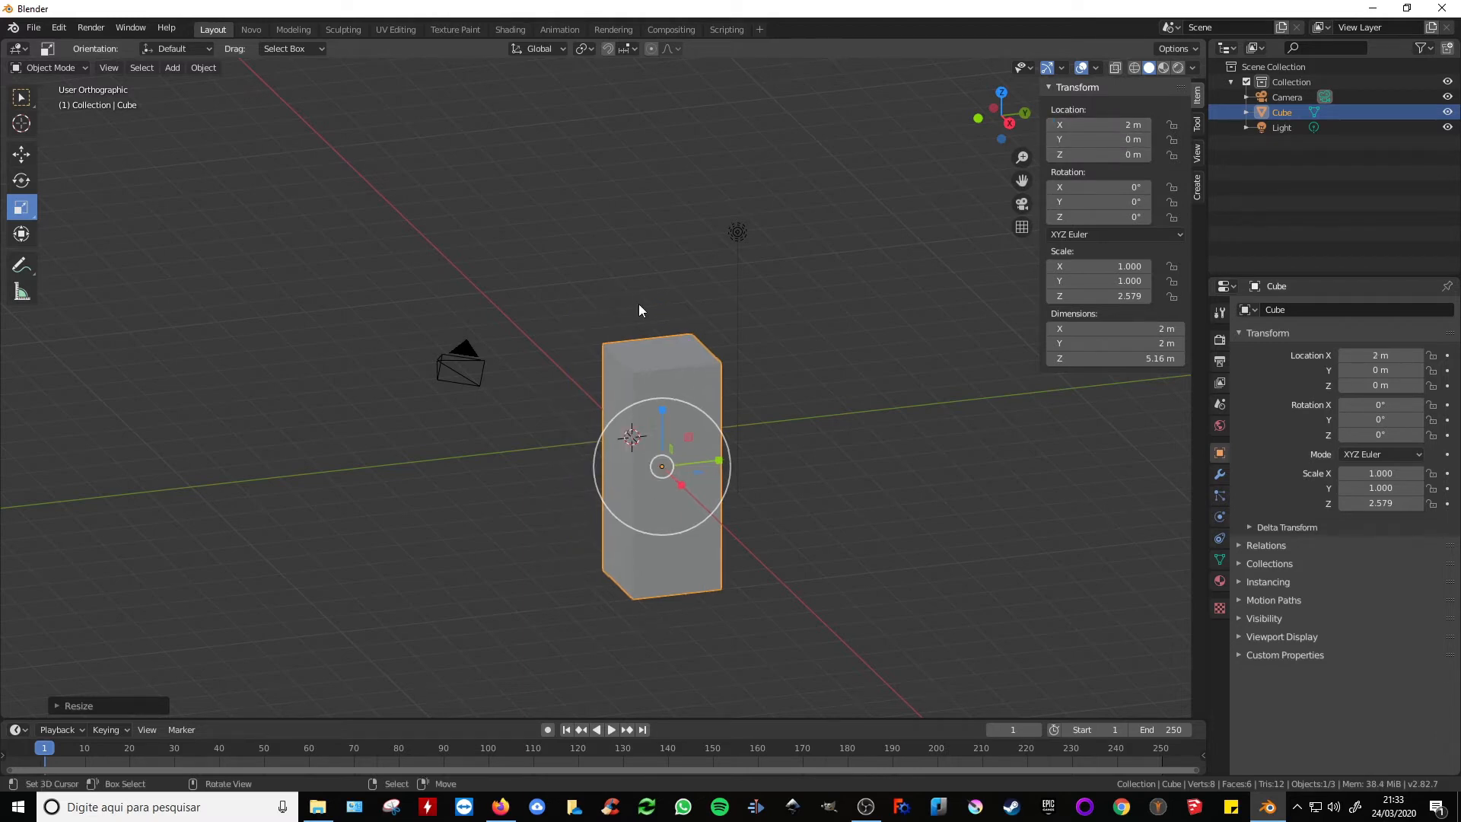
Step: Switch to the Select Box tool and delete the light and the camera from the scene
{"action": "middle_click_drag", "start_coordinate": [640, 309], "coordinate": [631, 411]}
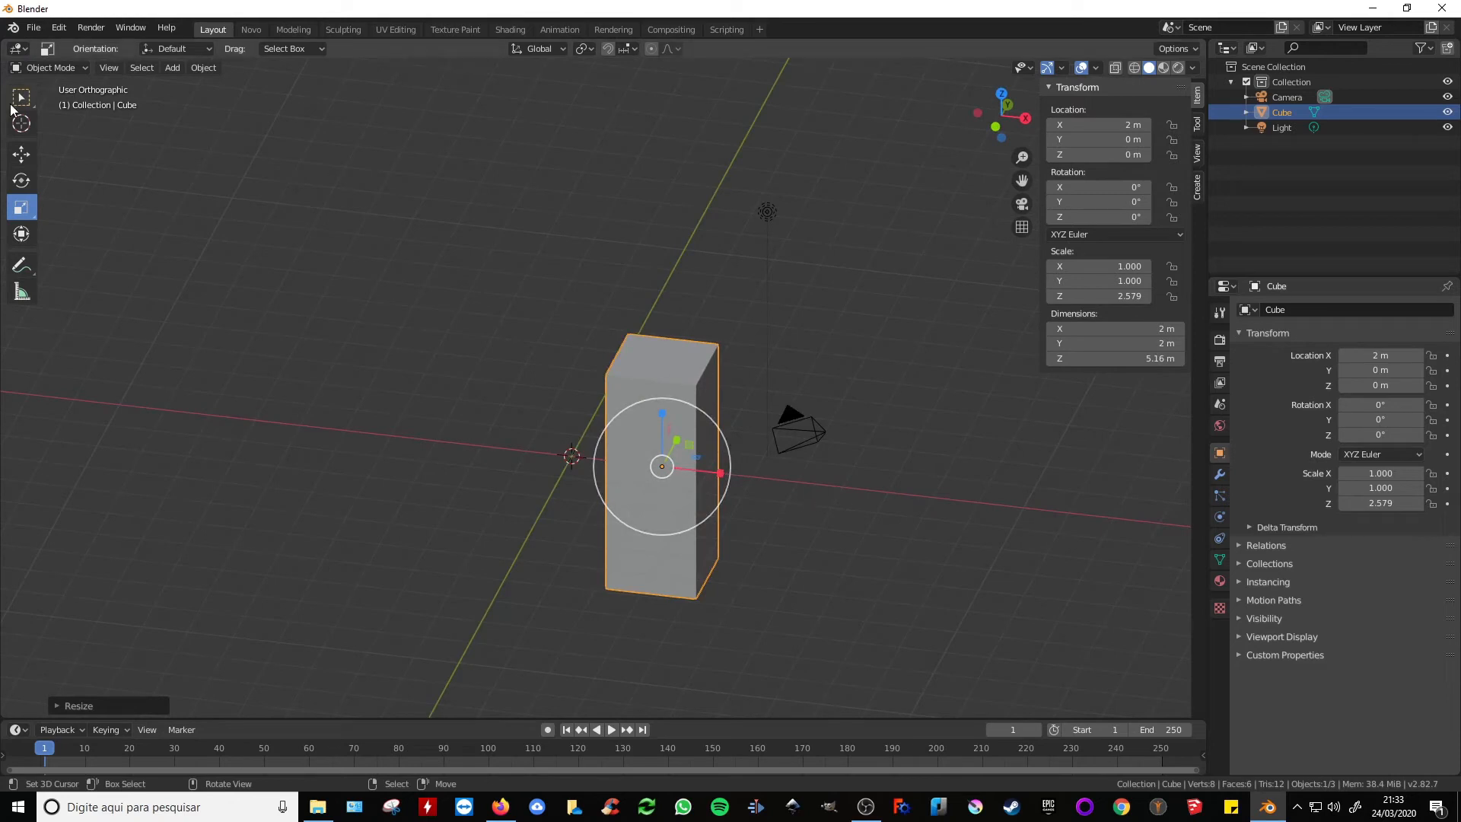
{"action": "left_click", "coordinate": [21, 154]}
{"action": "left_click", "coordinate": [22, 103]}
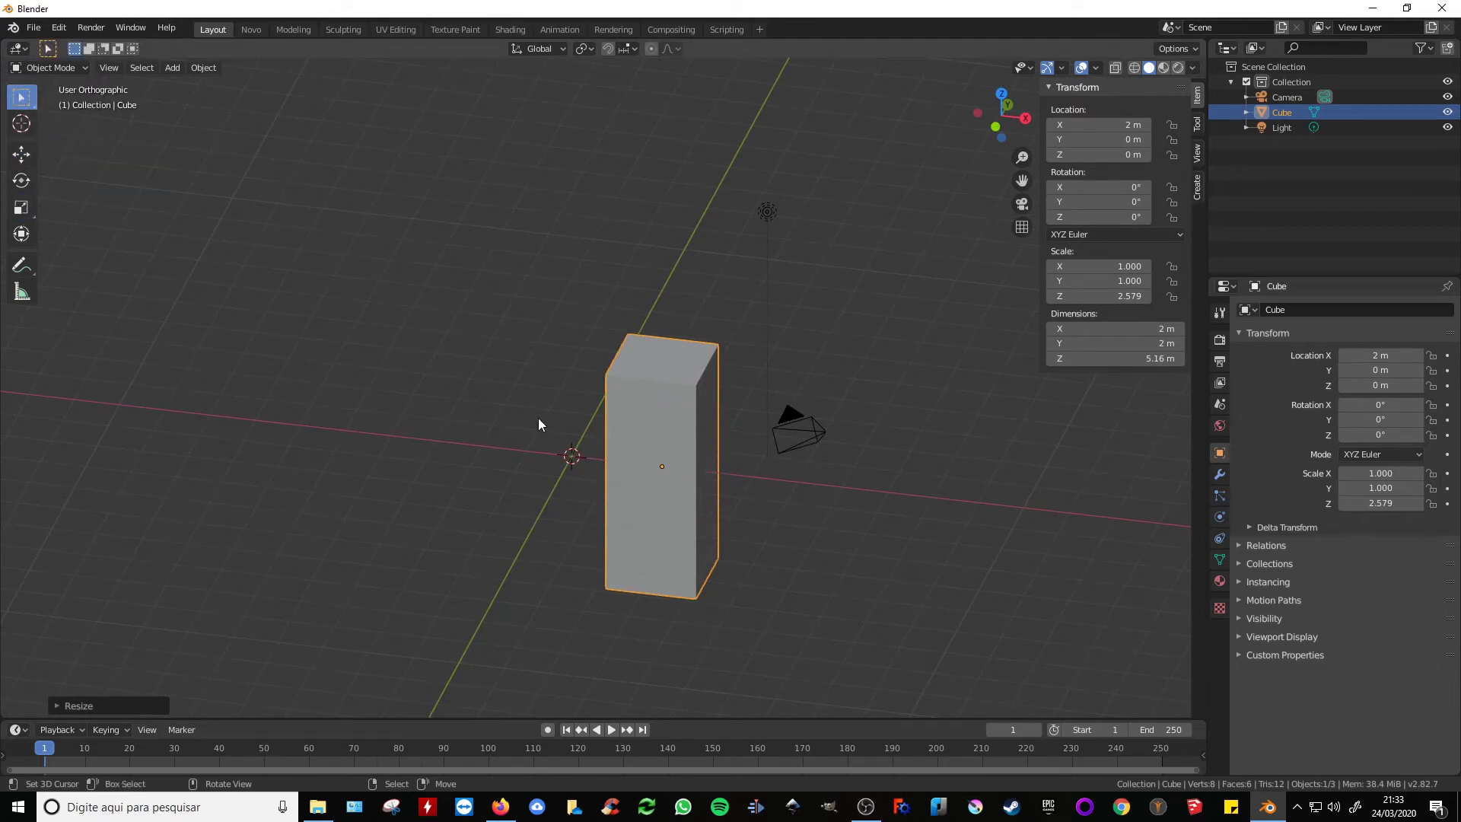
{"action": "middle_click_drag", "start_coordinate": [489, 326], "coordinate": [529, 373]}
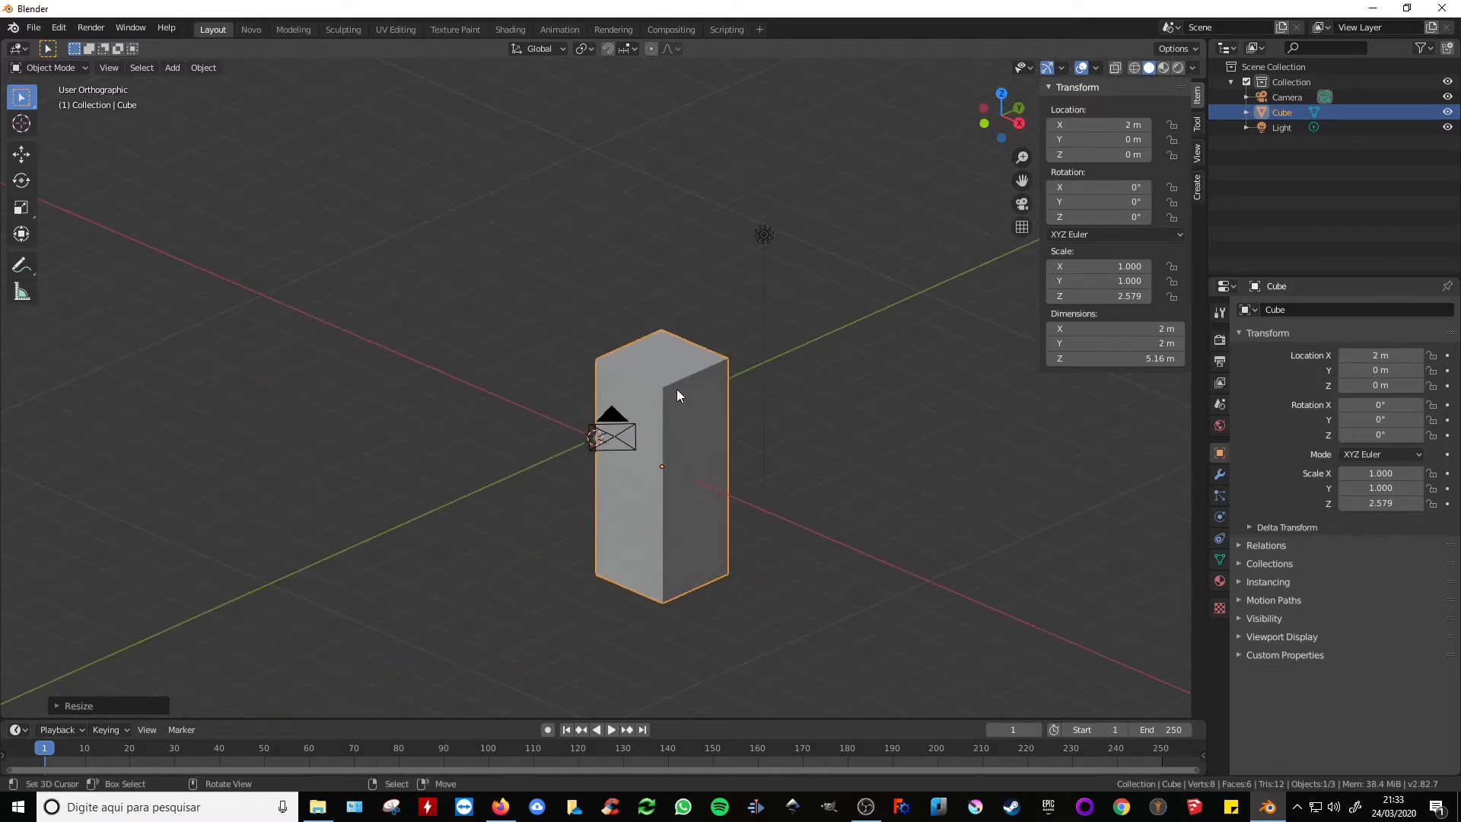
{"action": "middle_click_drag", "start_coordinate": [678, 395], "coordinate": [703, 396]}
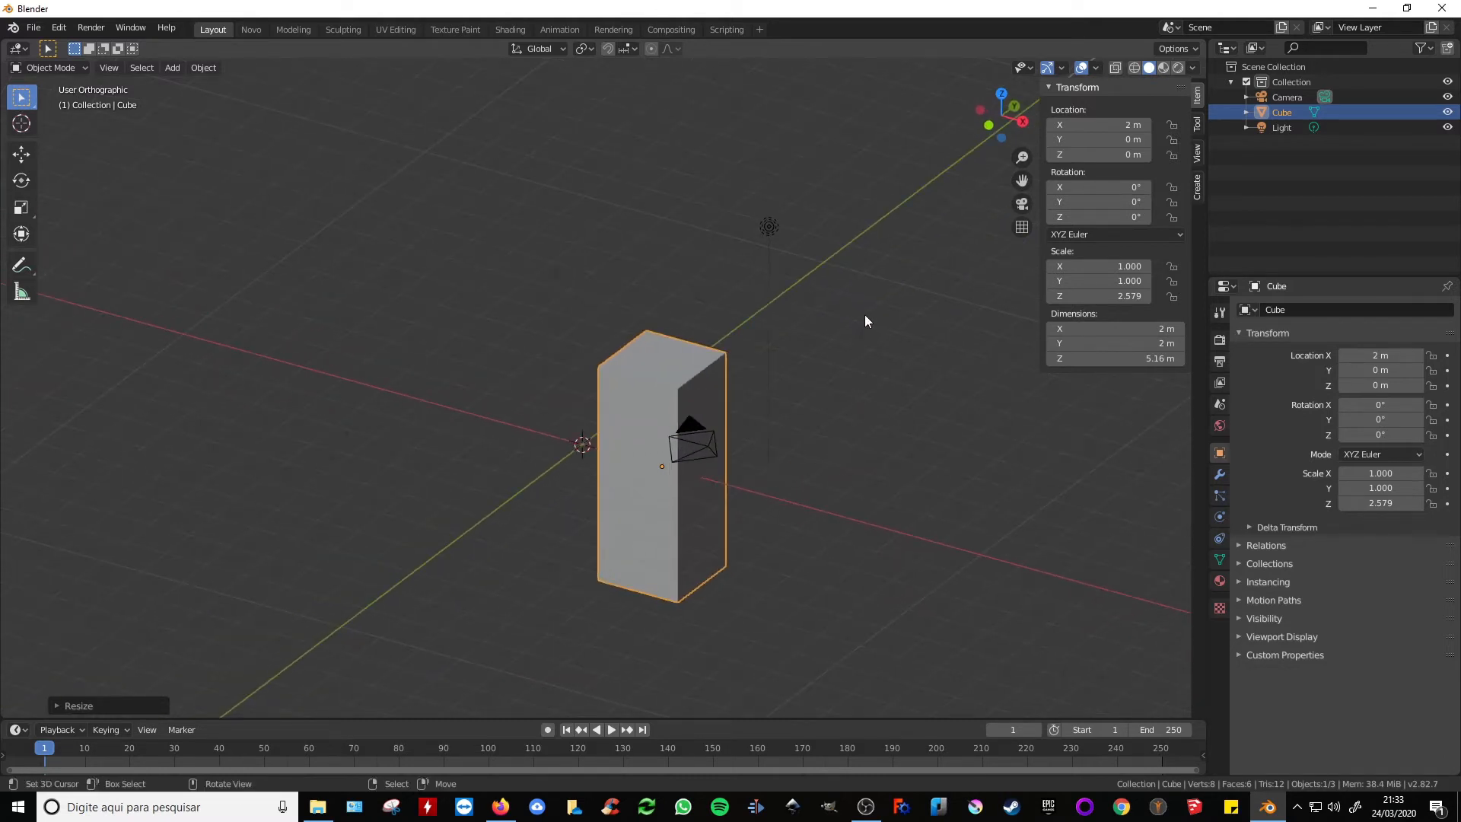
{"action": "left_click", "coordinate": [770, 226]}
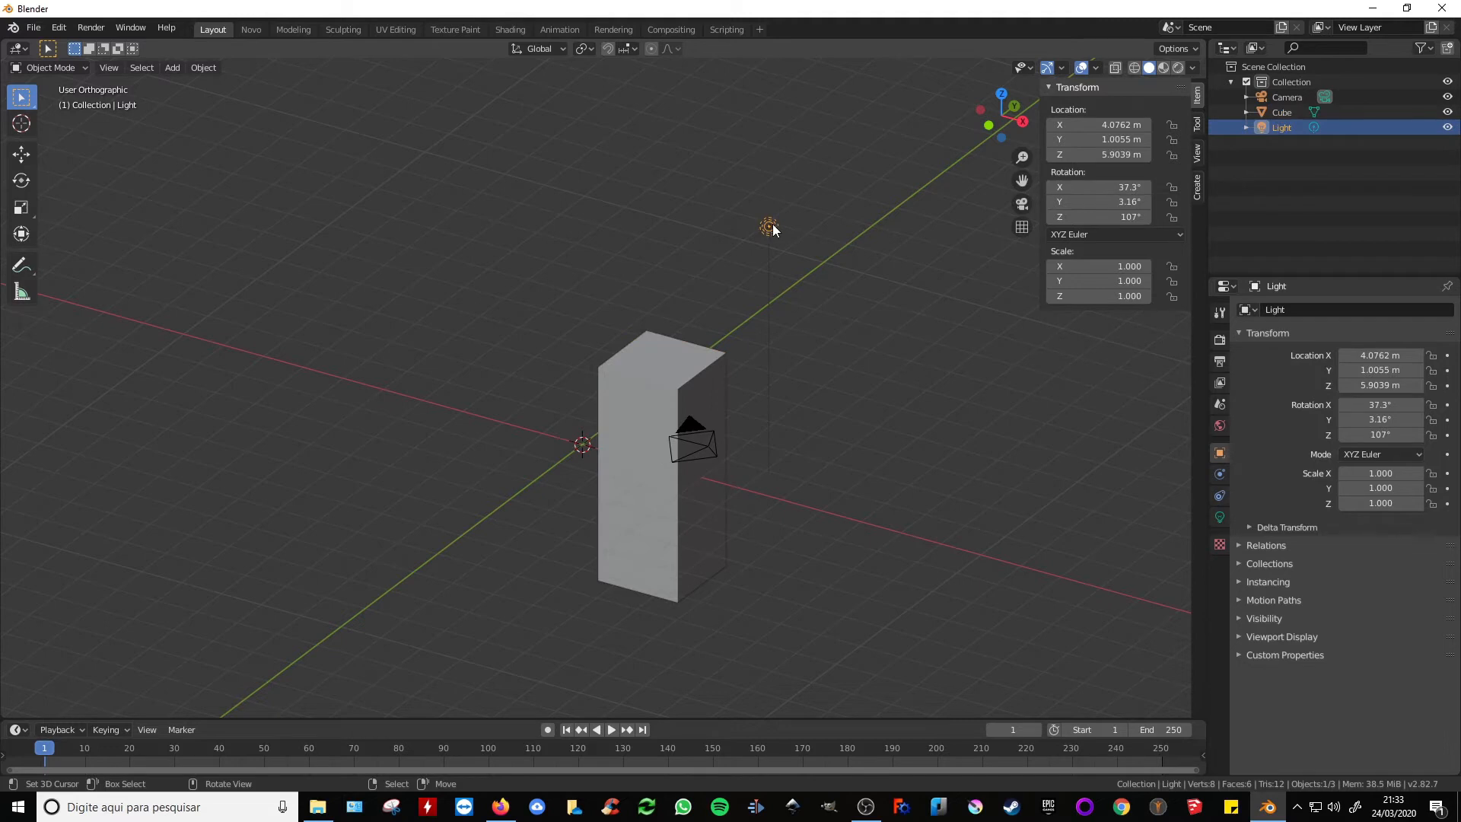
{"action": "key", "text": "x"}
{"action": "left_click", "coordinate": [773, 224]}
{"action": "left_click", "coordinate": [711, 443]}
{"action": "key", "text": "x"}
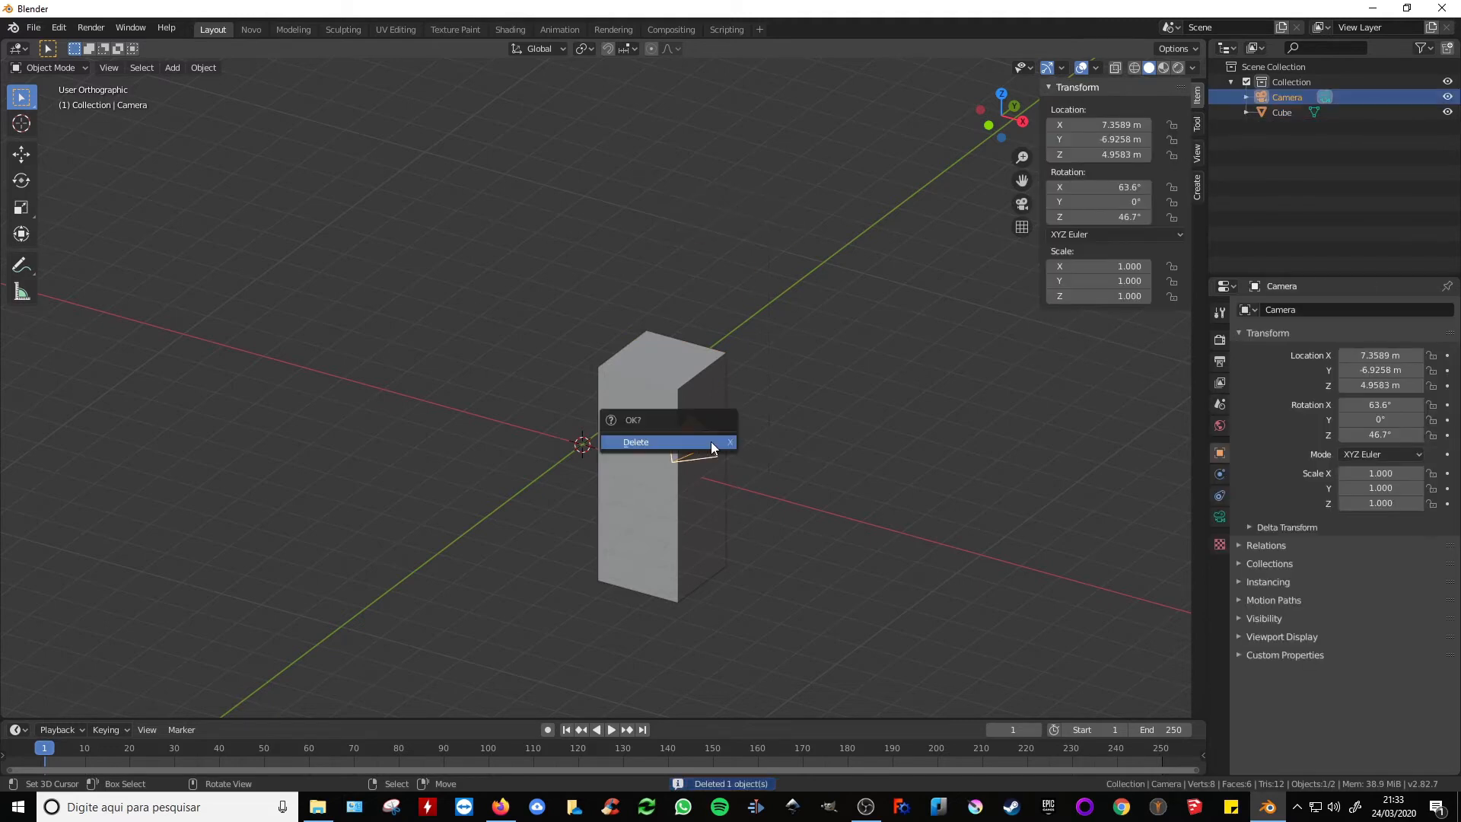
{"action": "left_click", "coordinate": [712, 442]}
Step: Select the stretched cube and set its Y location to -0.59 m
{"action": "middle_click_drag", "start_coordinate": [825, 390], "coordinate": [778, 326], "text": "shift"}
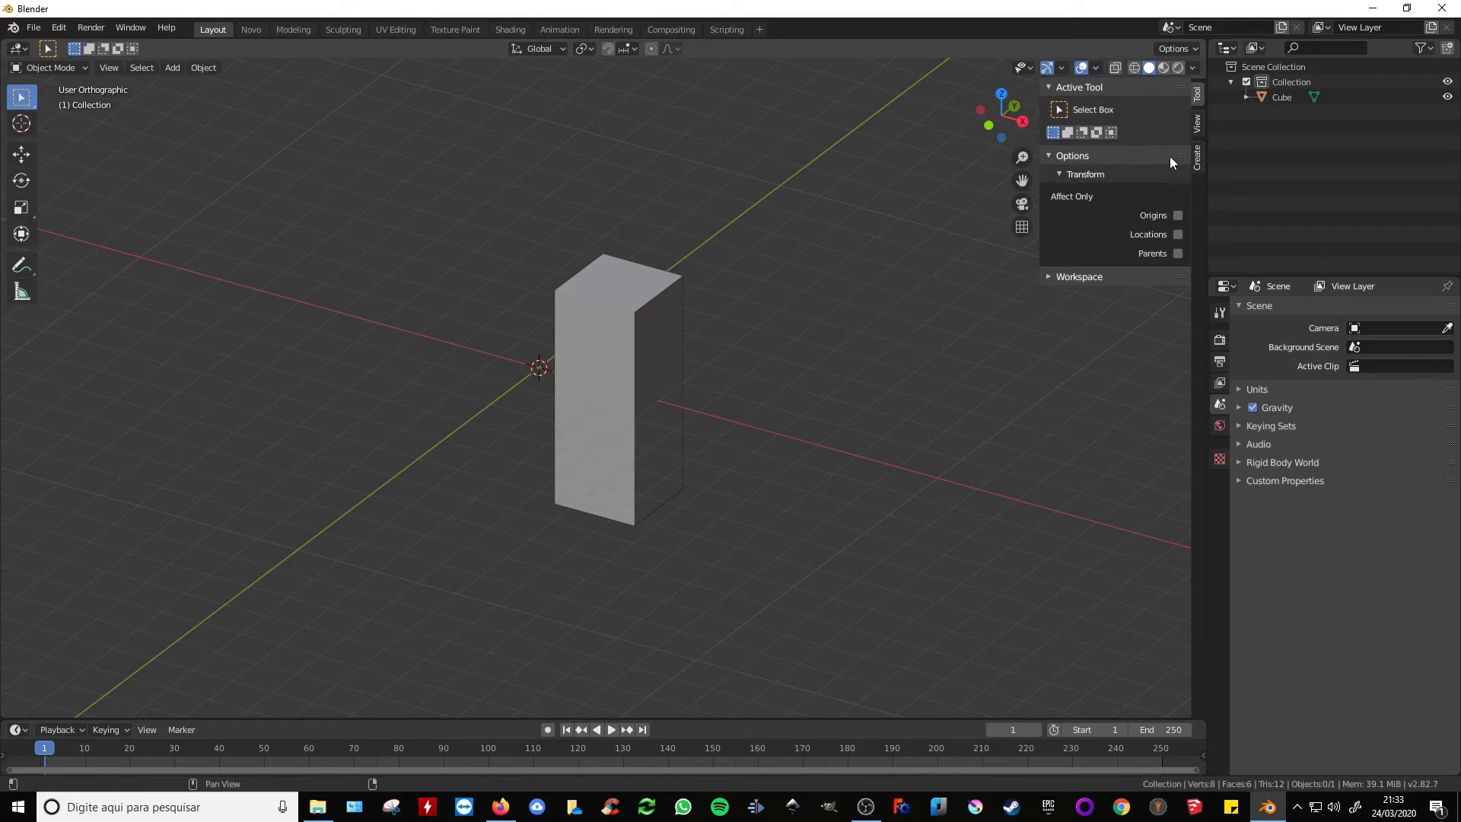
{"action": "left_click", "coordinate": [610, 324]}
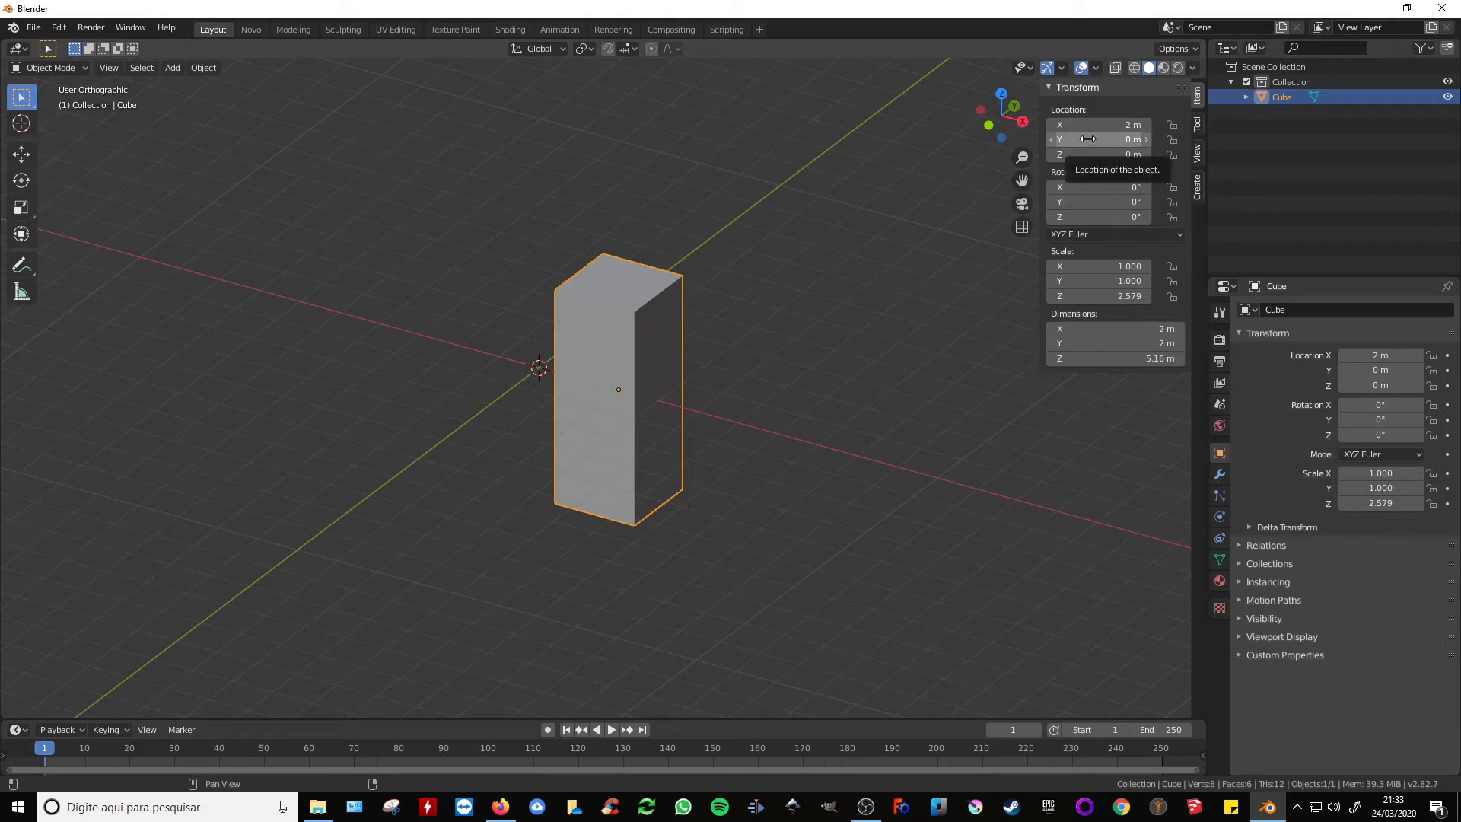
{"action": "left_click", "coordinate": [1088, 139]}
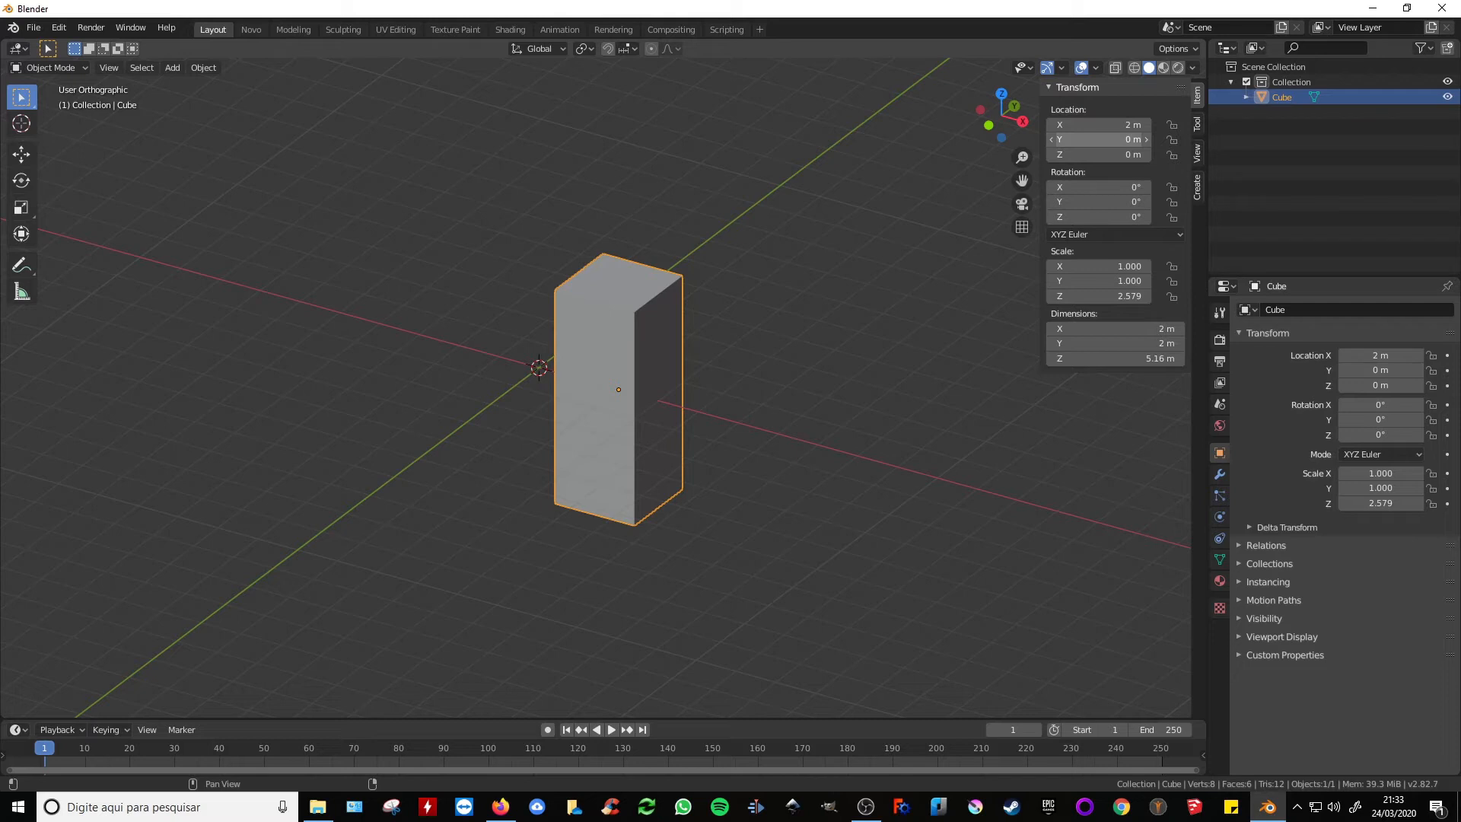
{"action": "mouse_move", "coordinate": [1088, 139]}
{"action": "left_mouse_down"}
{"action": "mouse_move", "coordinate": [1232, 139]}
{"action": "mouse_move", "coordinate": [982, 139]}
{"action": "mouse_move", "coordinate": [1088, 140]}
{"action": "left_mouse_up"}
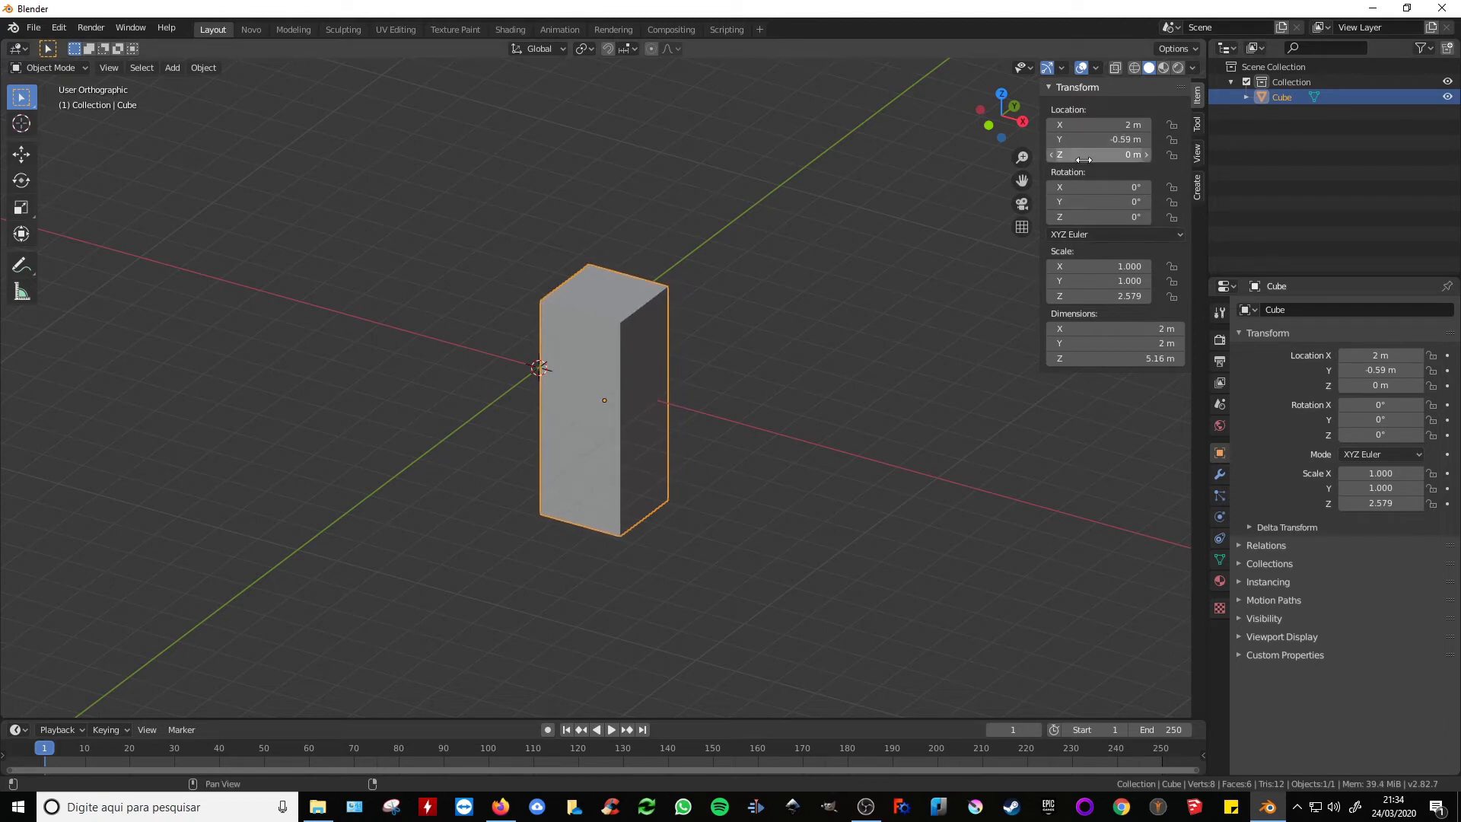
Step: Try rotating the stretched cube to 59.2° about X and 47.4° about Y, and reset all three rotation values to 0°
{"action": "left_click_drag", "start_coordinate": [1076, 188], "coordinate": [1142, 202]}
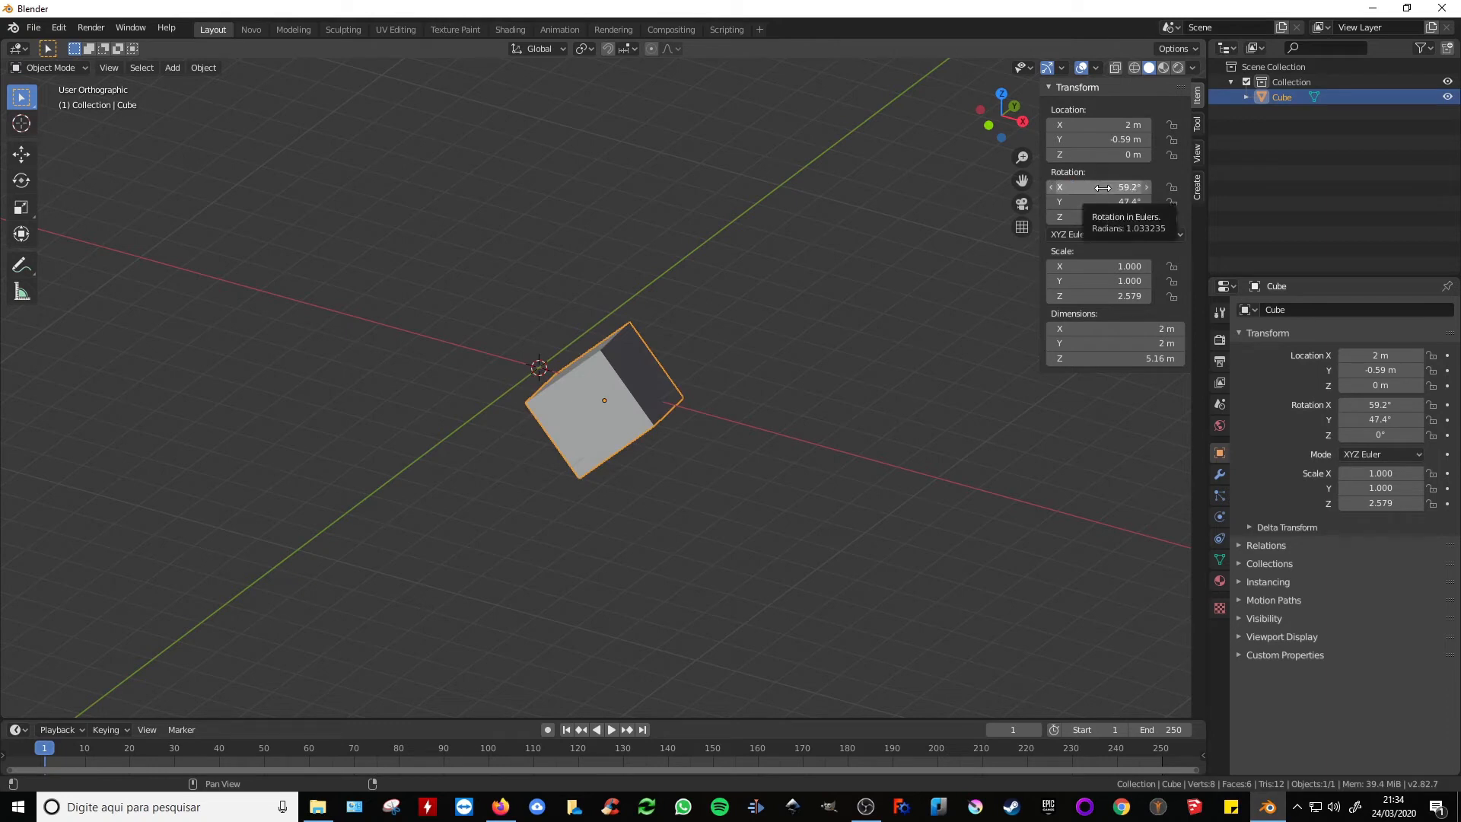
{"action": "left_click_drag", "start_coordinate": [1103, 187], "coordinate": [1104, 187]}
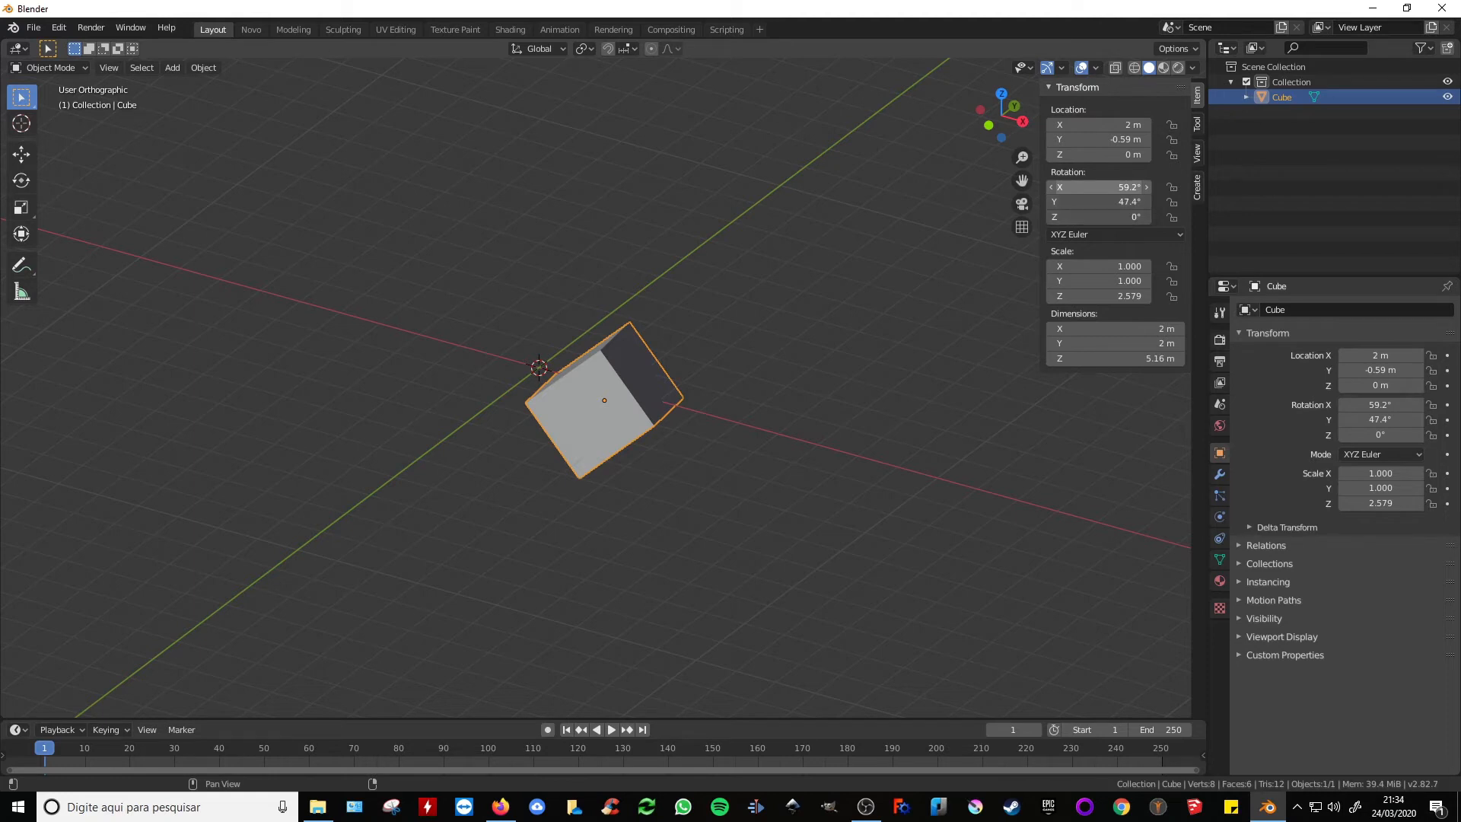
{"action": "left_click_drag", "start_coordinate": [1103, 188], "coordinate": [1104, 217]}
{"action": "type", "text": "0"}
{"action": "key", "text": "Return"}
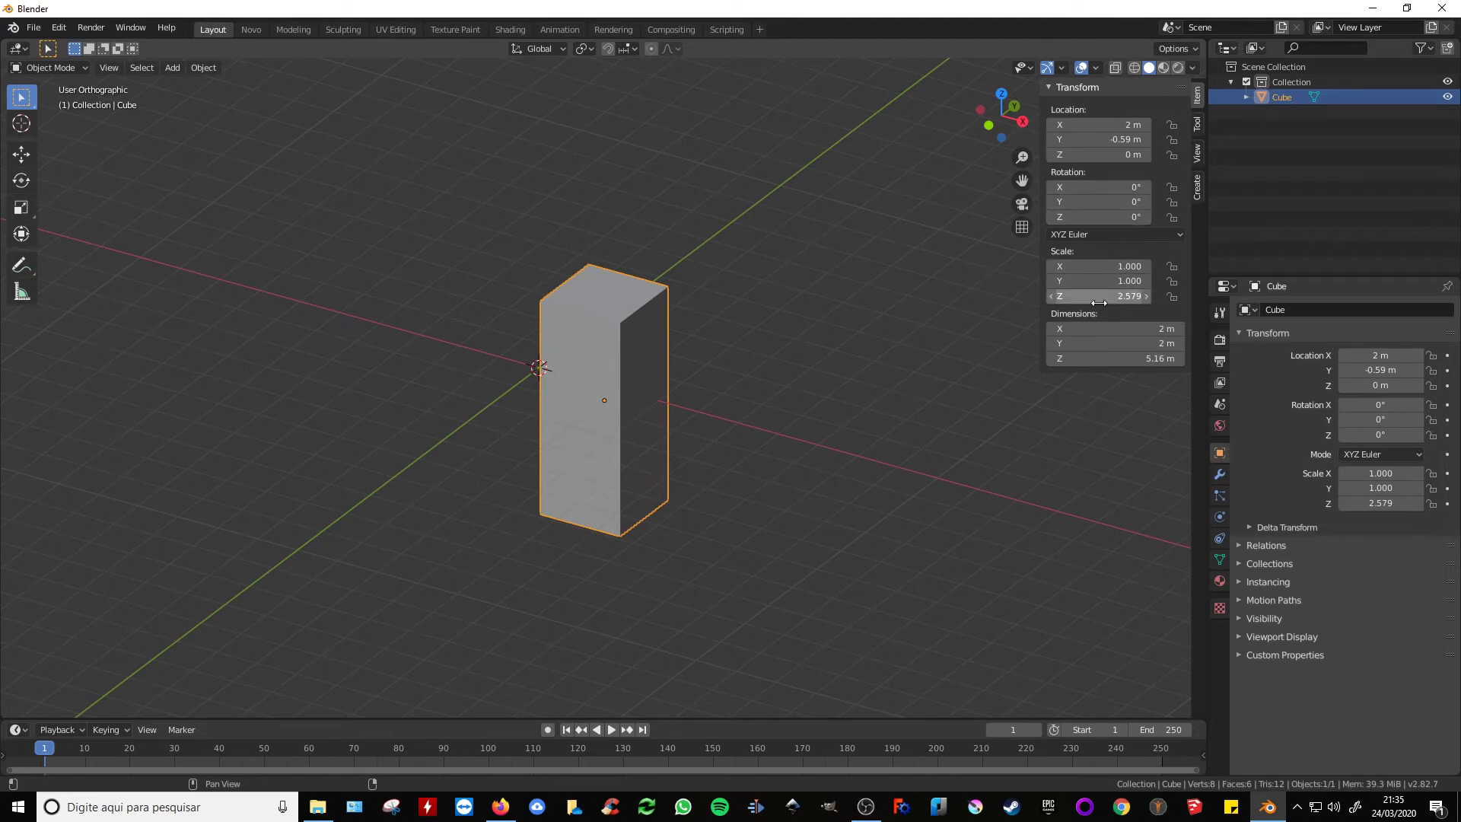
Step: Enlarge the stretched cube proportionally on all axes, to a scale of X 1.470, Y 1.470 and Z 3.790
{"action": "left_click_drag", "start_coordinate": [1093, 267], "coordinate": [1094, 266]}
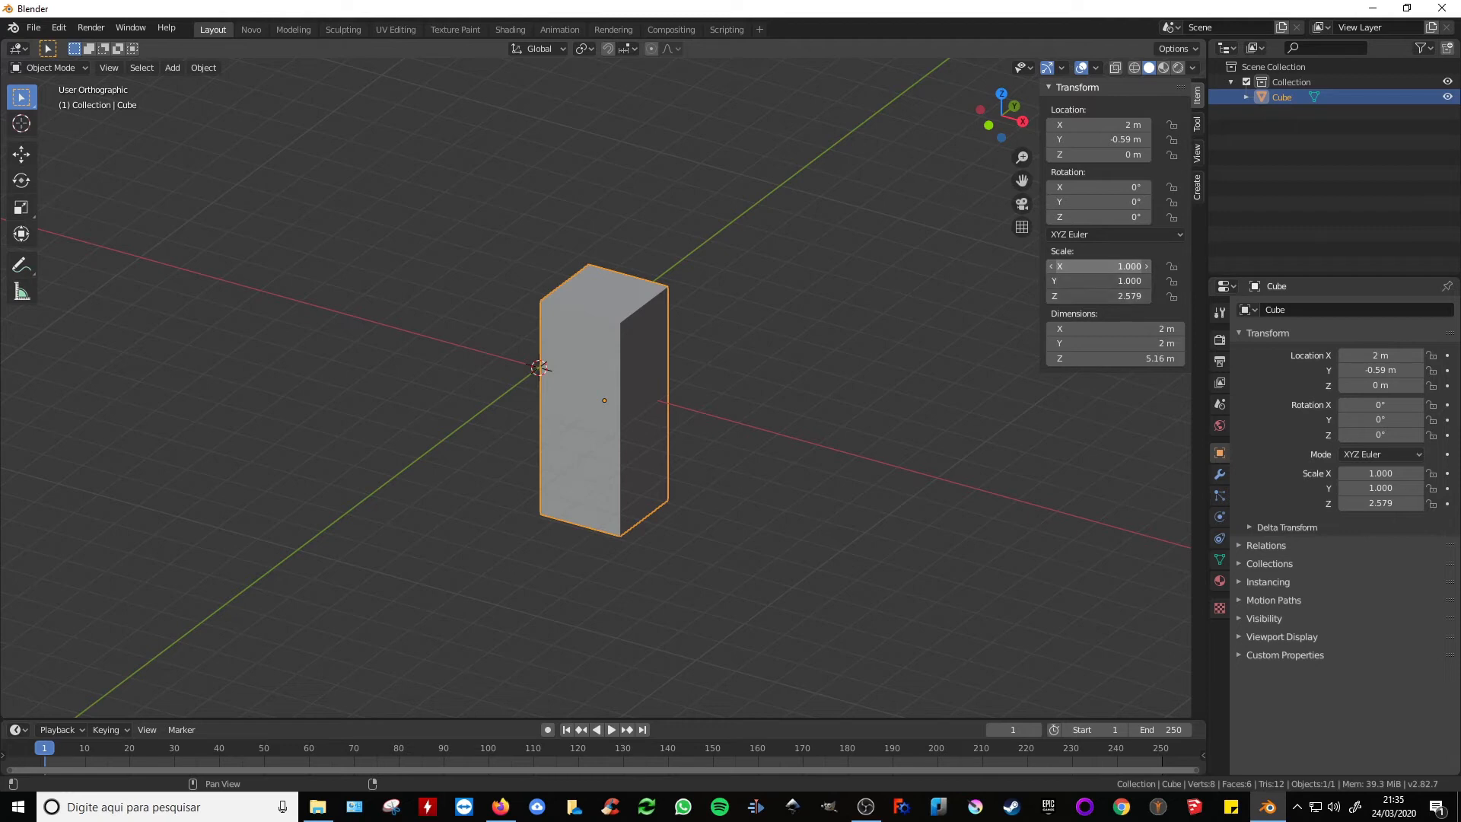
{"action": "mouse_move", "coordinate": [1094, 267]}
{"action": "left_mouse_down"}
{"action": "mouse_move", "coordinate": [1108, 296]}
{"action": "mouse_move", "coordinate": [1178, 297]}
{"action": "mouse_move", "coordinate": [1072, 296]}
{"action": "mouse_move", "coordinate": [1210, 296]}
{"action": "mouse_move", "coordinate": [1063, 296]}
{"action": "mouse_move", "coordinate": [1095, 296]}
{"action": "mouse_move", "coordinate": [1089, 268]}
{"action": "left_mouse_up"}
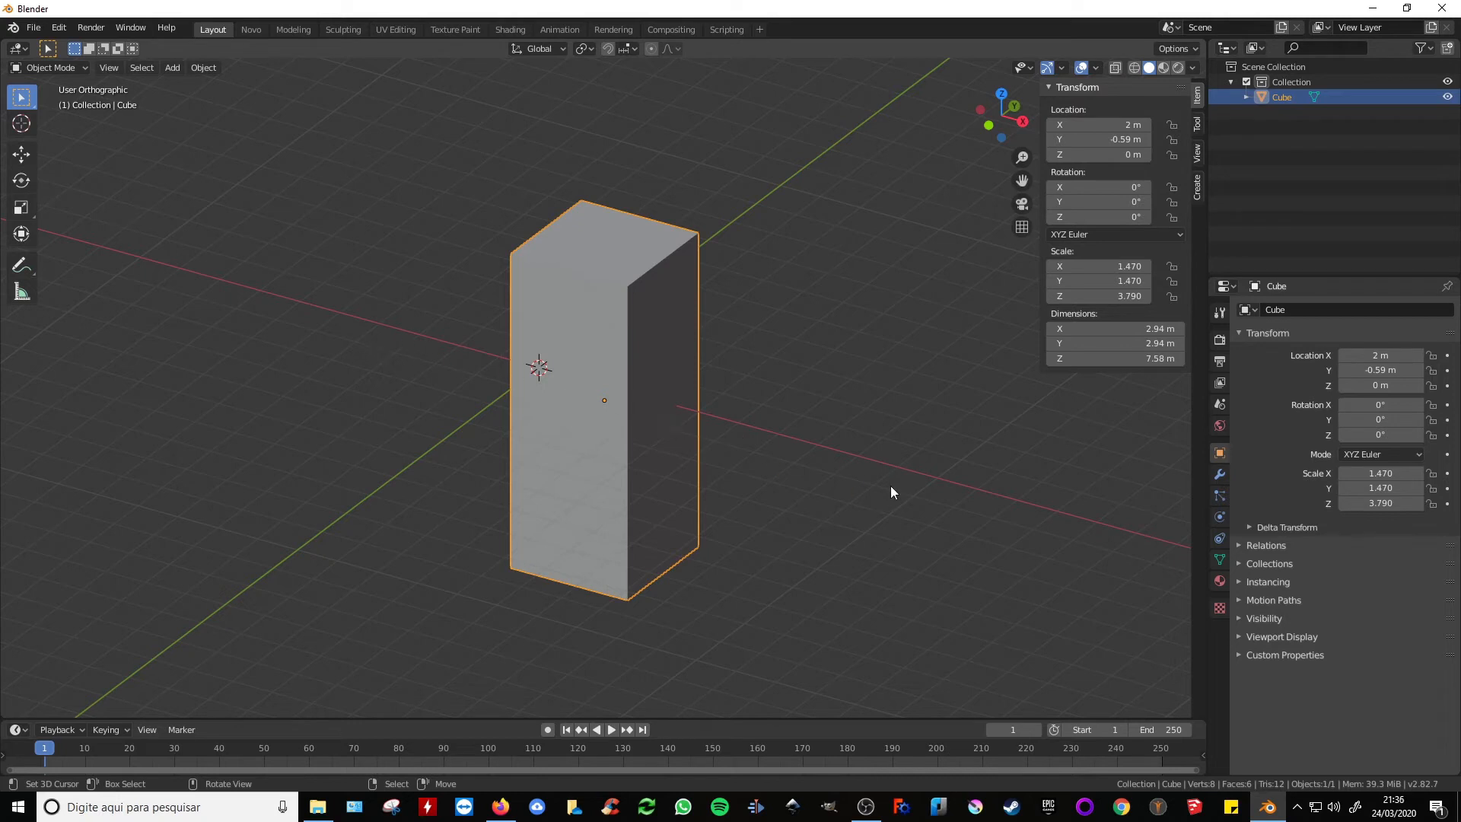
Step: Set the stretched cube's X location to -3.53 m
{"action": "middle_click_drag", "start_coordinate": [891, 492], "coordinate": [716, 400]}
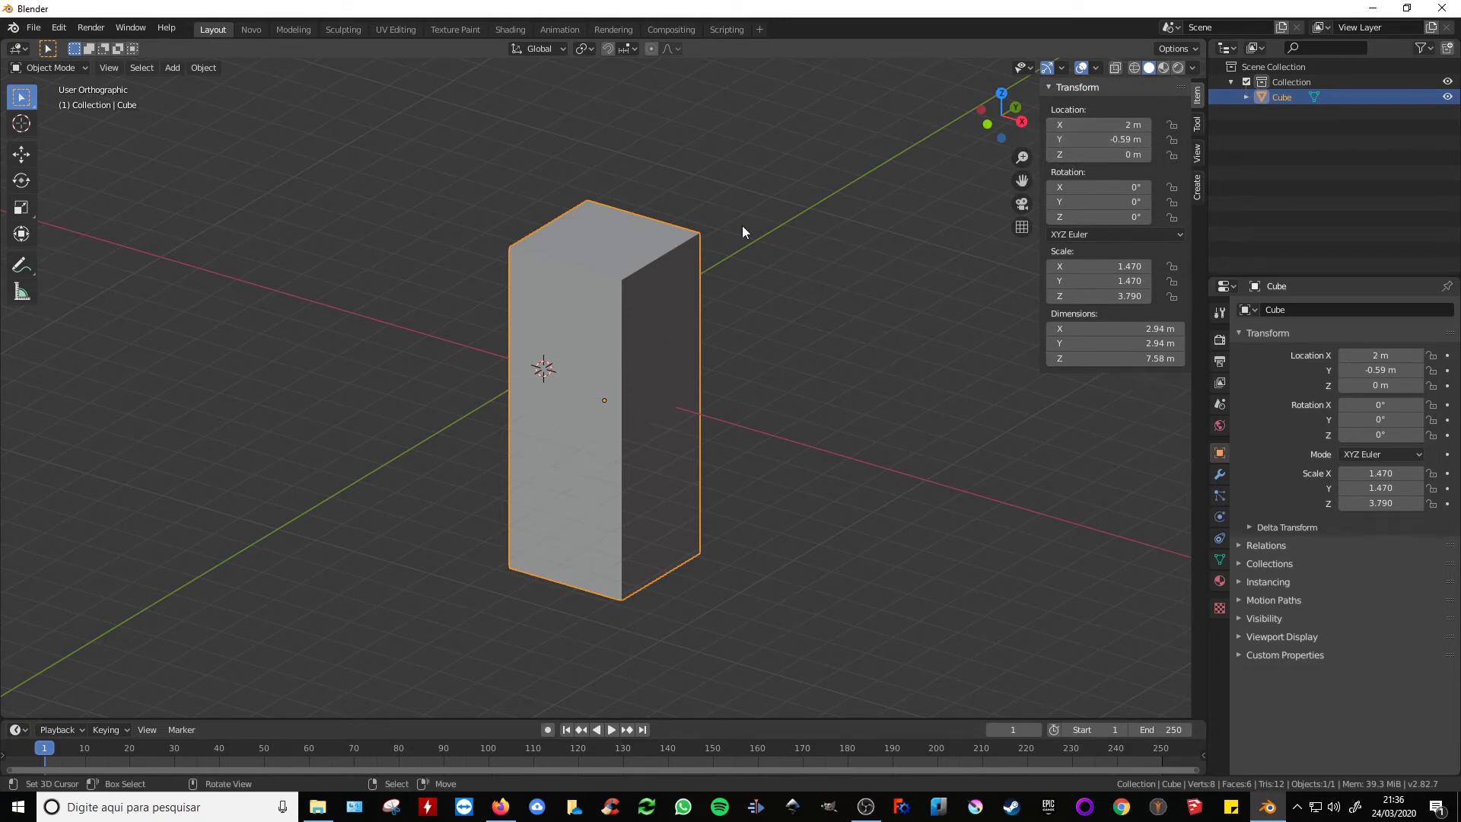
{"action": "middle_click_drag", "start_coordinate": [742, 225], "coordinate": [661, 269]}
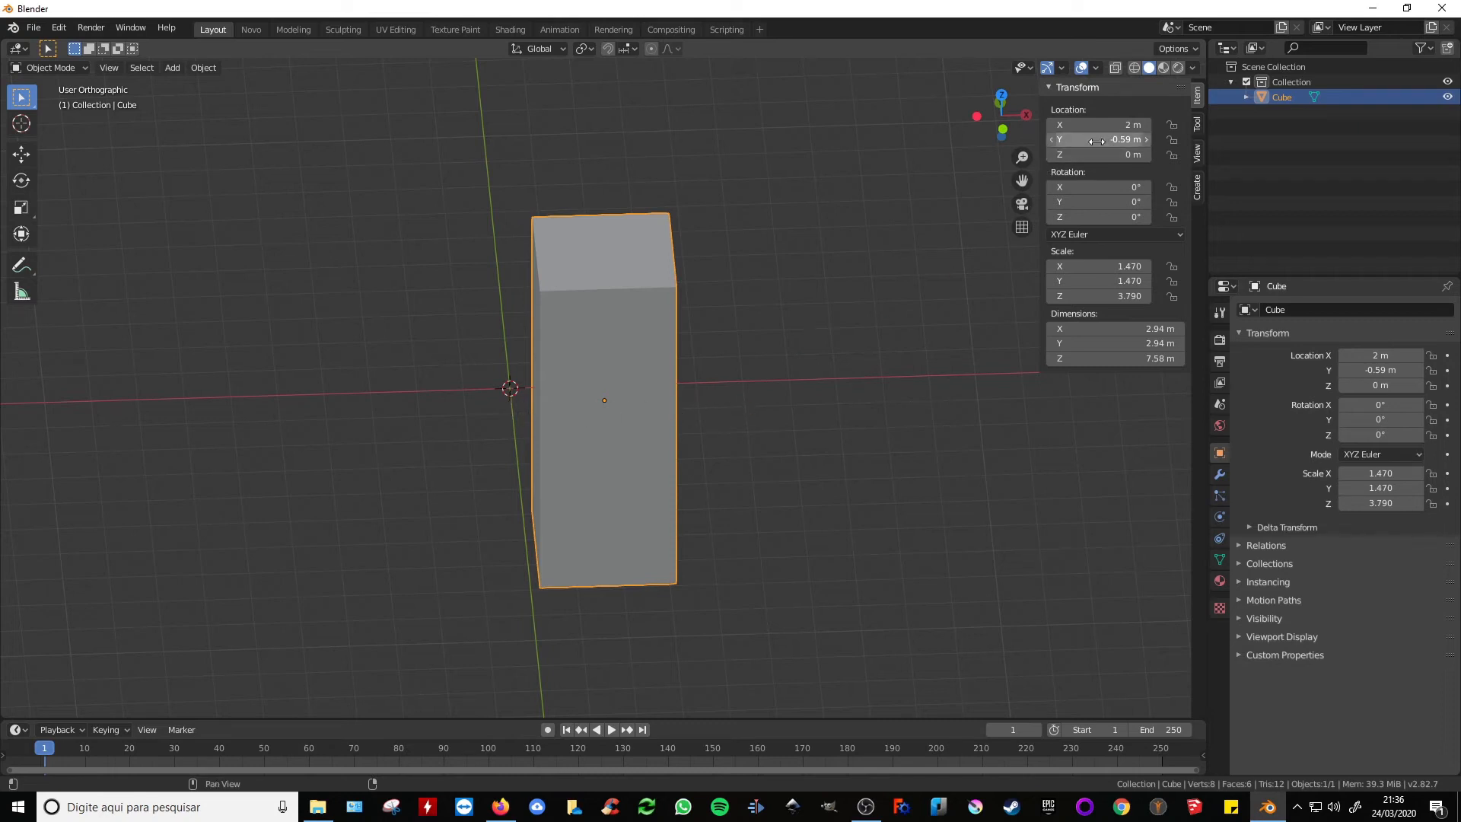
{"action": "left_click_drag", "start_coordinate": [1104, 124], "coordinate": [1051, 124]}
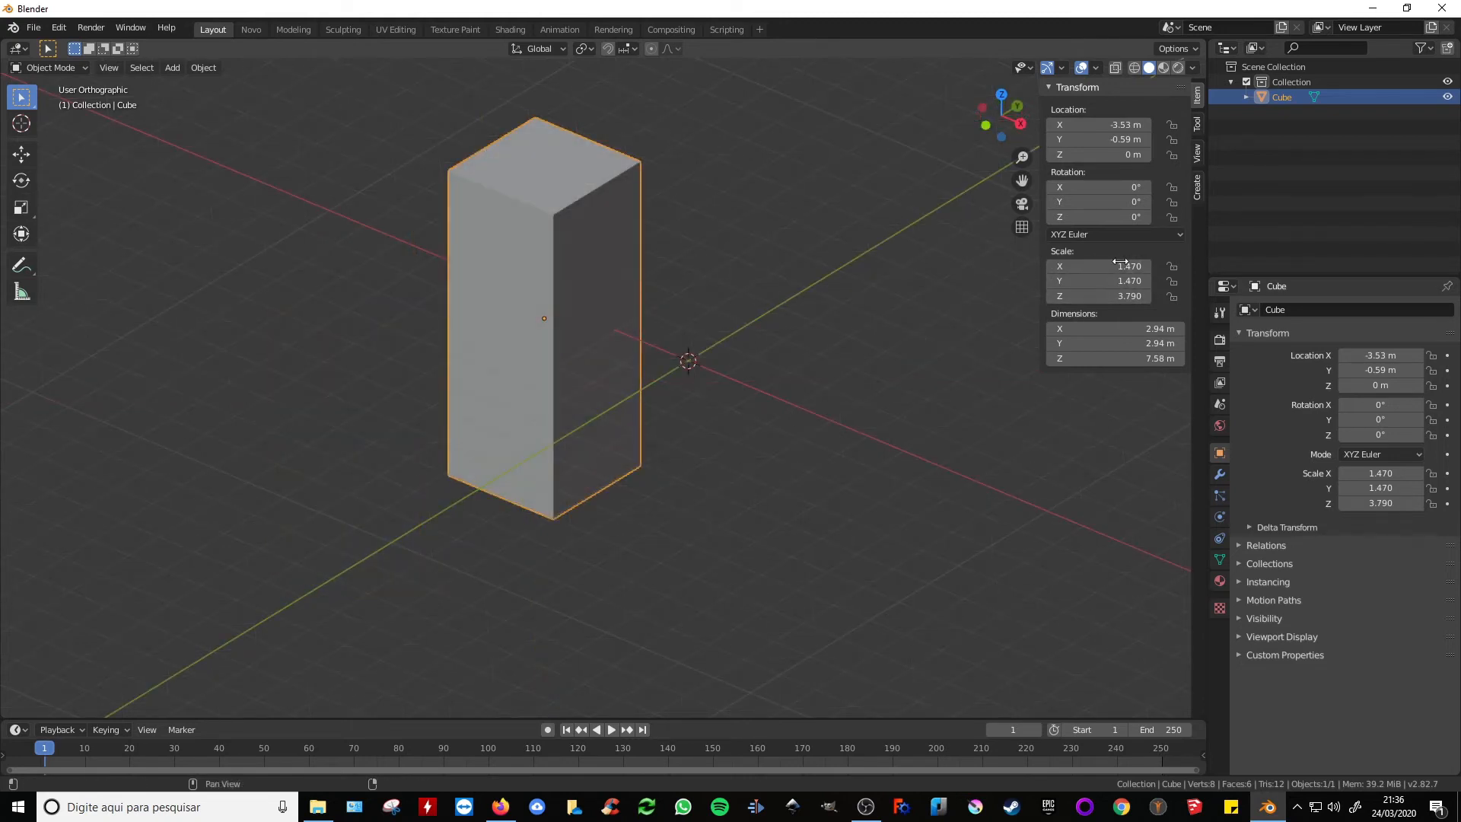
Step: Flatten the stretched cube by setting its X scale to 0, and inspect the shape from several angles
{"action": "left_click", "coordinate": [1088, 266]}
{"action": "type", "text": "0"}
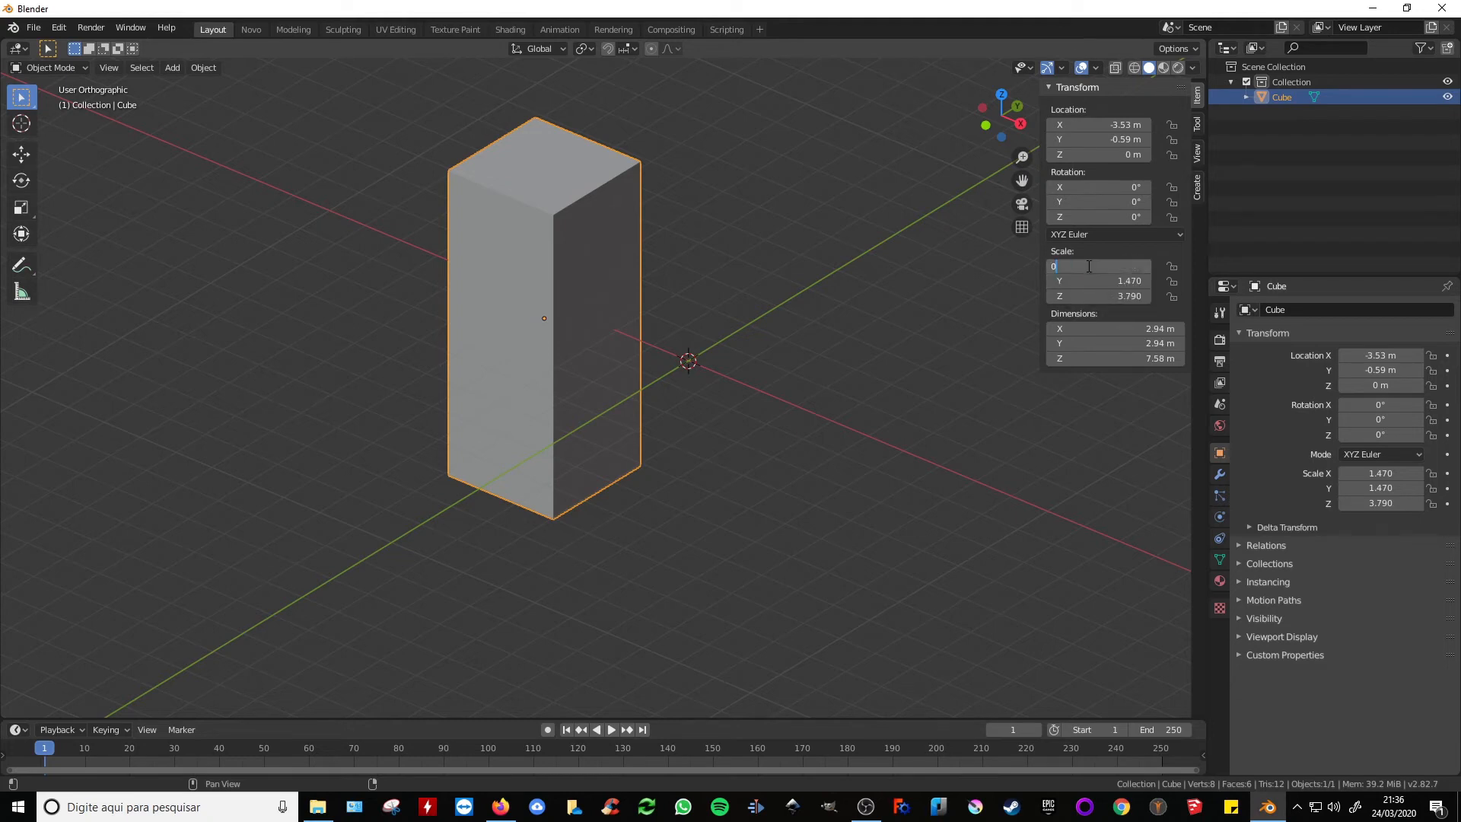
{"action": "key", "text": "Return"}
{"action": "middle_click_drag", "start_coordinate": [664, 263], "coordinate": [521, 291]}
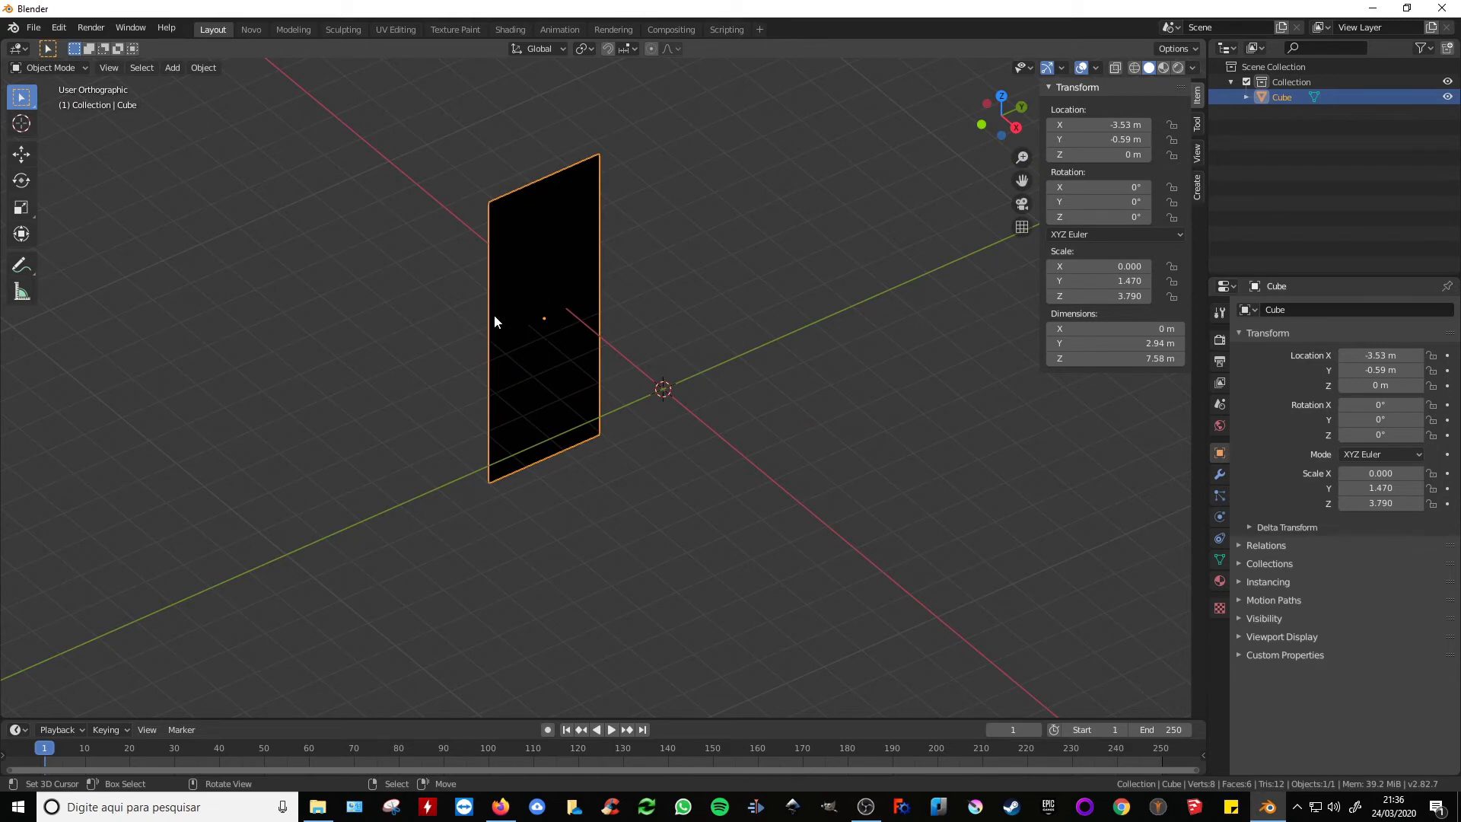
{"action": "middle_click_drag", "start_coordinate": [495, 319], "coordinate": [538, 327]}
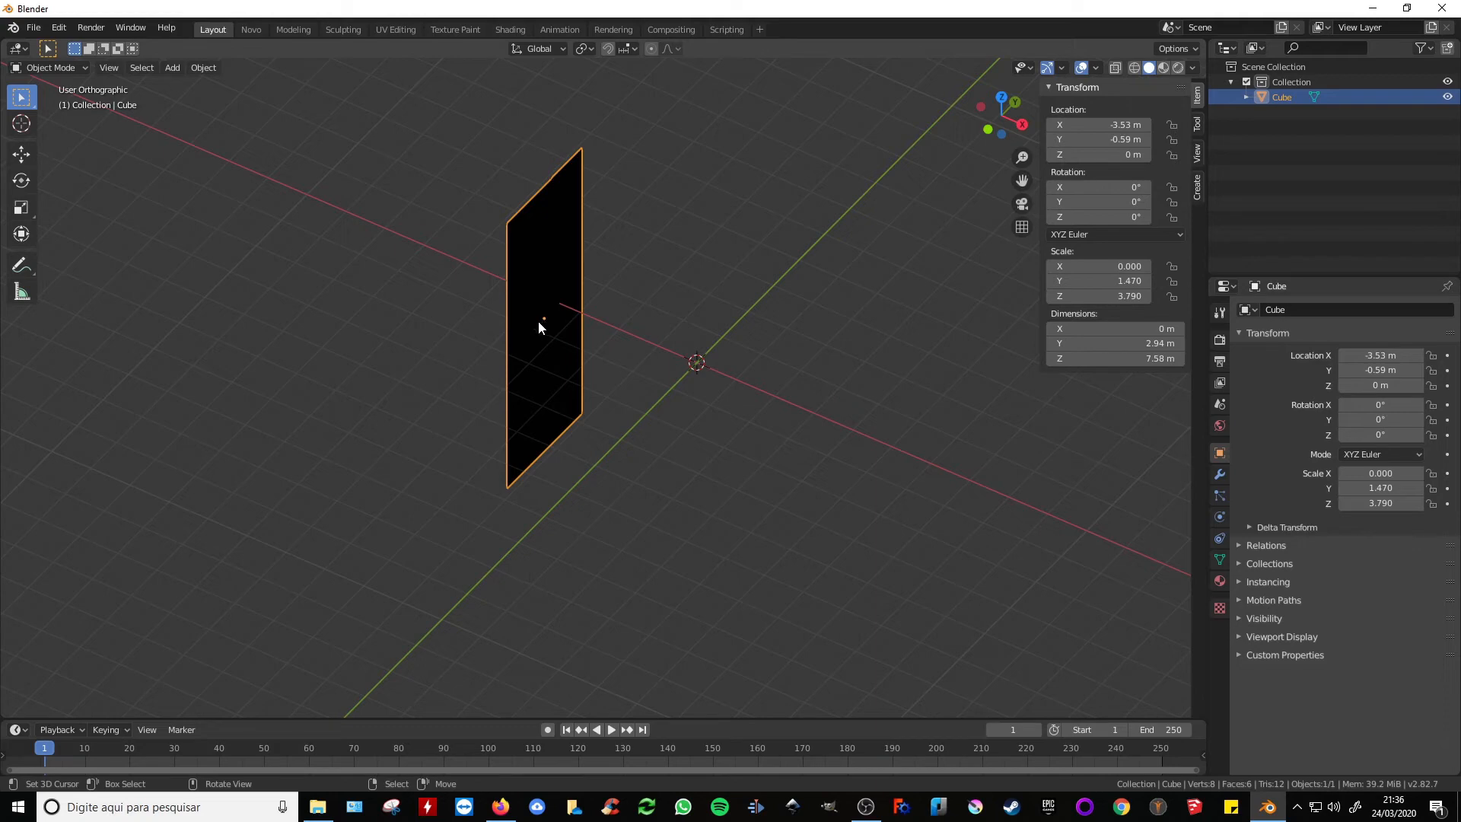
{"action": "mouse_move", "coordinate": [534, 342]}
{"action": "middle_mouse_down"}
{"action": "mouse_move", "coordinate": [711, 348]}
{"action": "mouse_move", "coordinate": [513, 332]}
{"action": "mouse_move", "coordinate": [551, 369]}
{"action": "middle_mouse_up"}
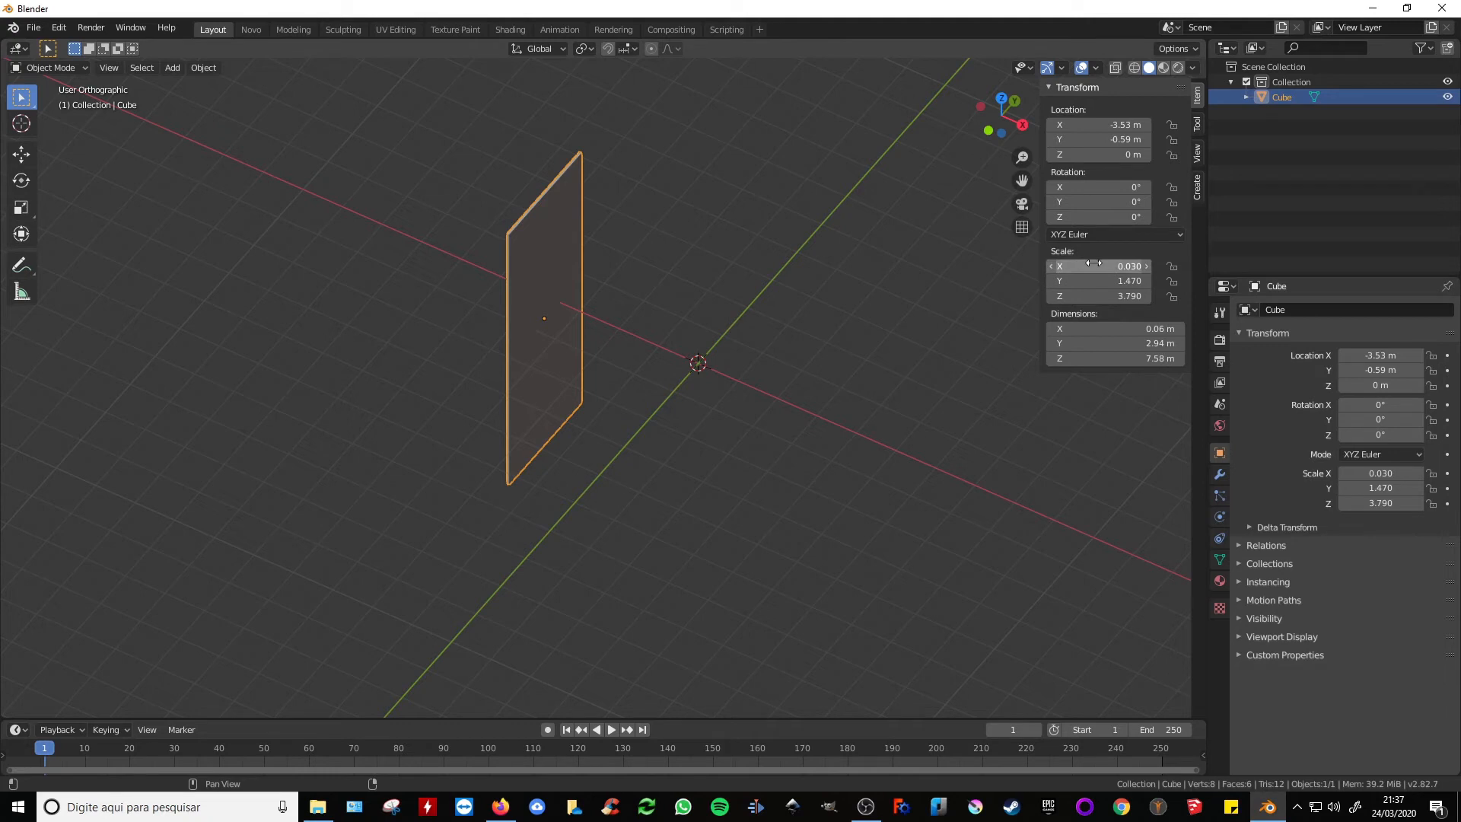
Step: Set the object's X, Y and Z scale values to 0 together
{"action": "left_click_drag", "start_coordinate": [1096, 265], "coordinate": [1096, 296]}
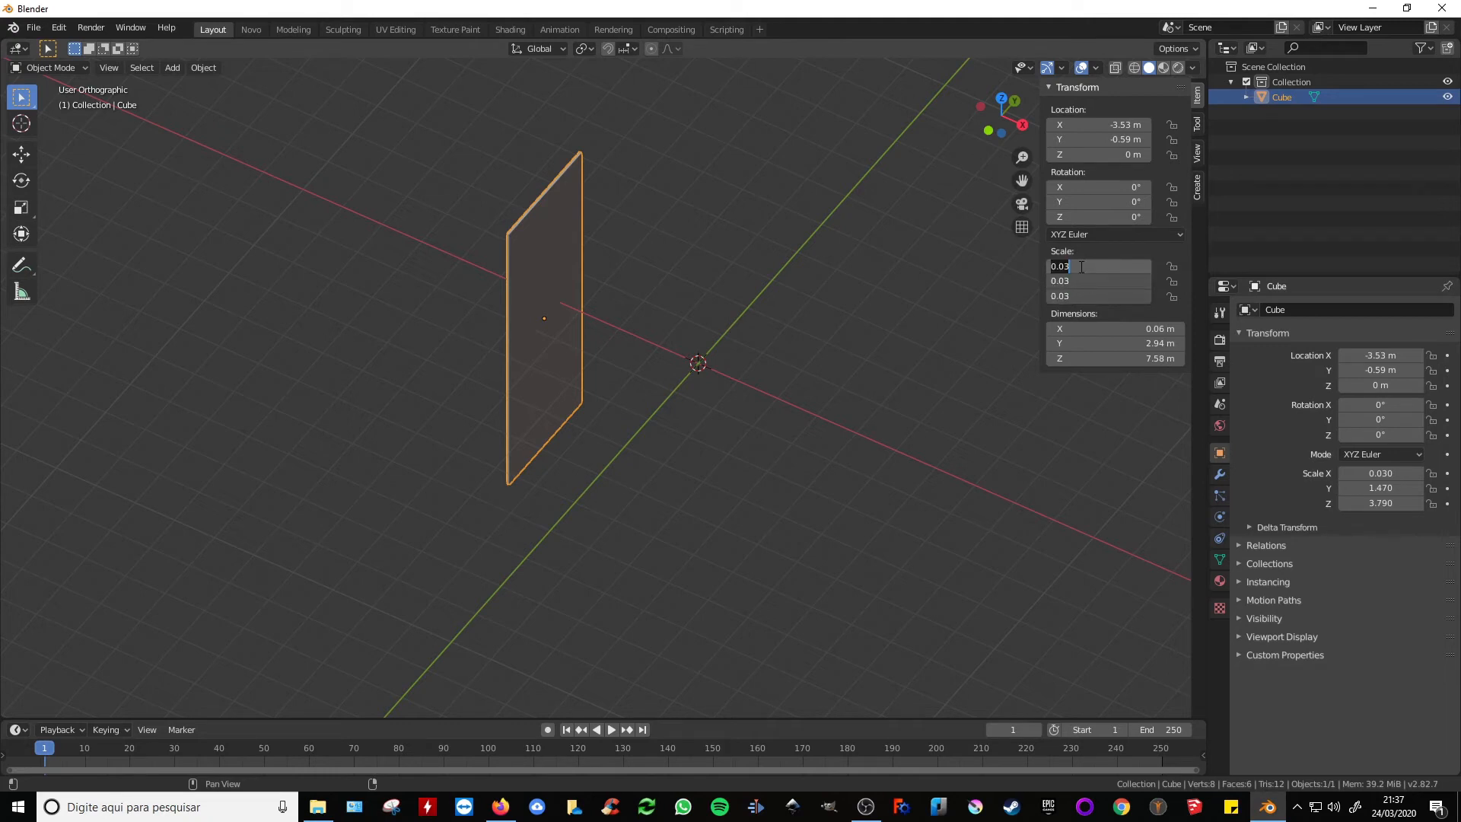
{"action": "type", "text": "0"}
{"action": "key", "text": "Return"}
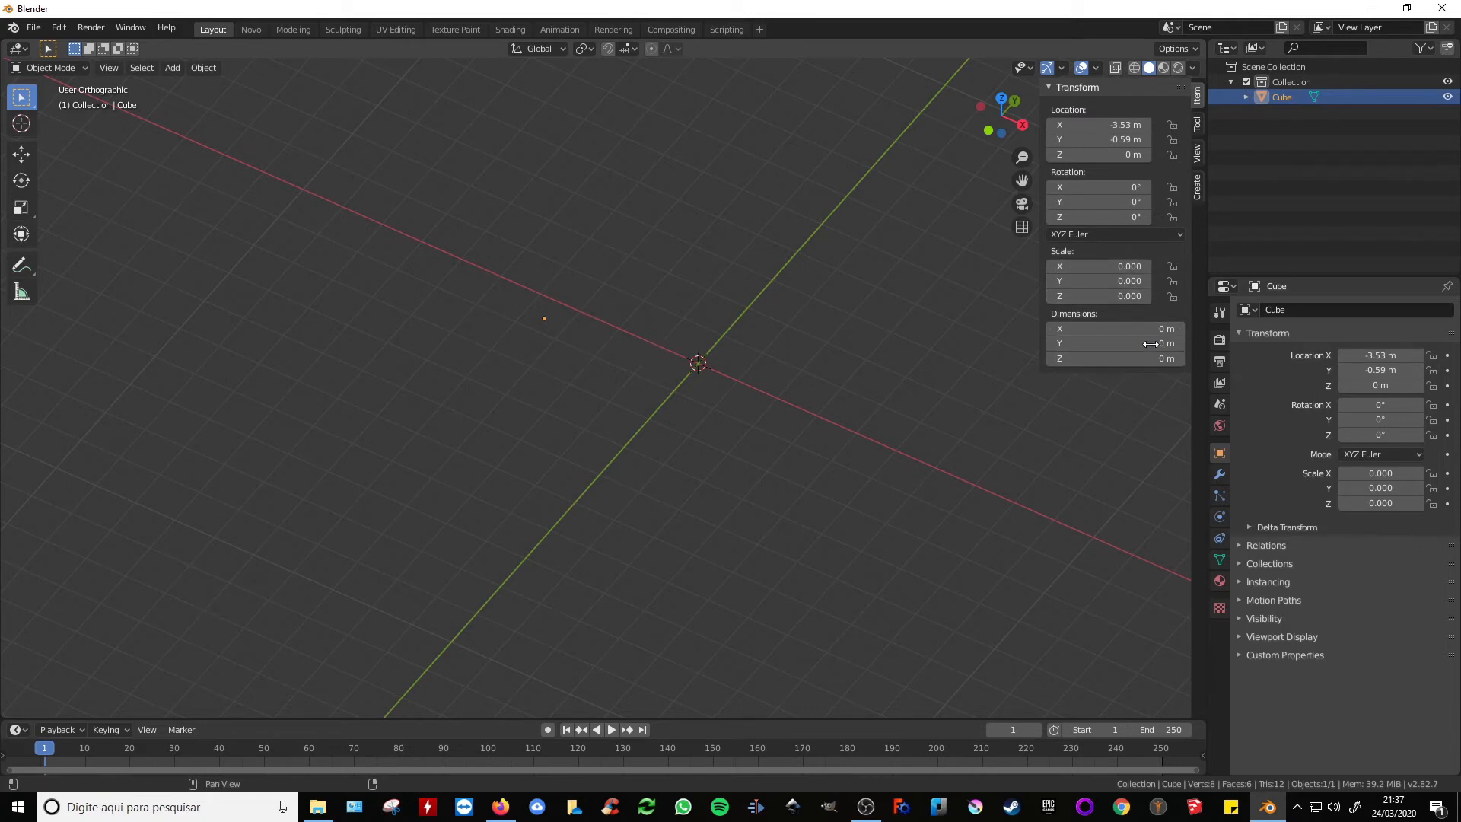
Step: Set the object's X, Y and Z scale values to 2 together
{"action": "mouse_move", "coordinate": [1103, 267]}
{"action": "left_mouse_down"}
{"action": "mouse_move", "coordinate": [1283, 267]}
{"action": "mouse_move", "coordinate": [1104, 282]}
{"action": "mouse_move", "coordinate": [1104, 296]}
{"action": "left_mouse_up"}
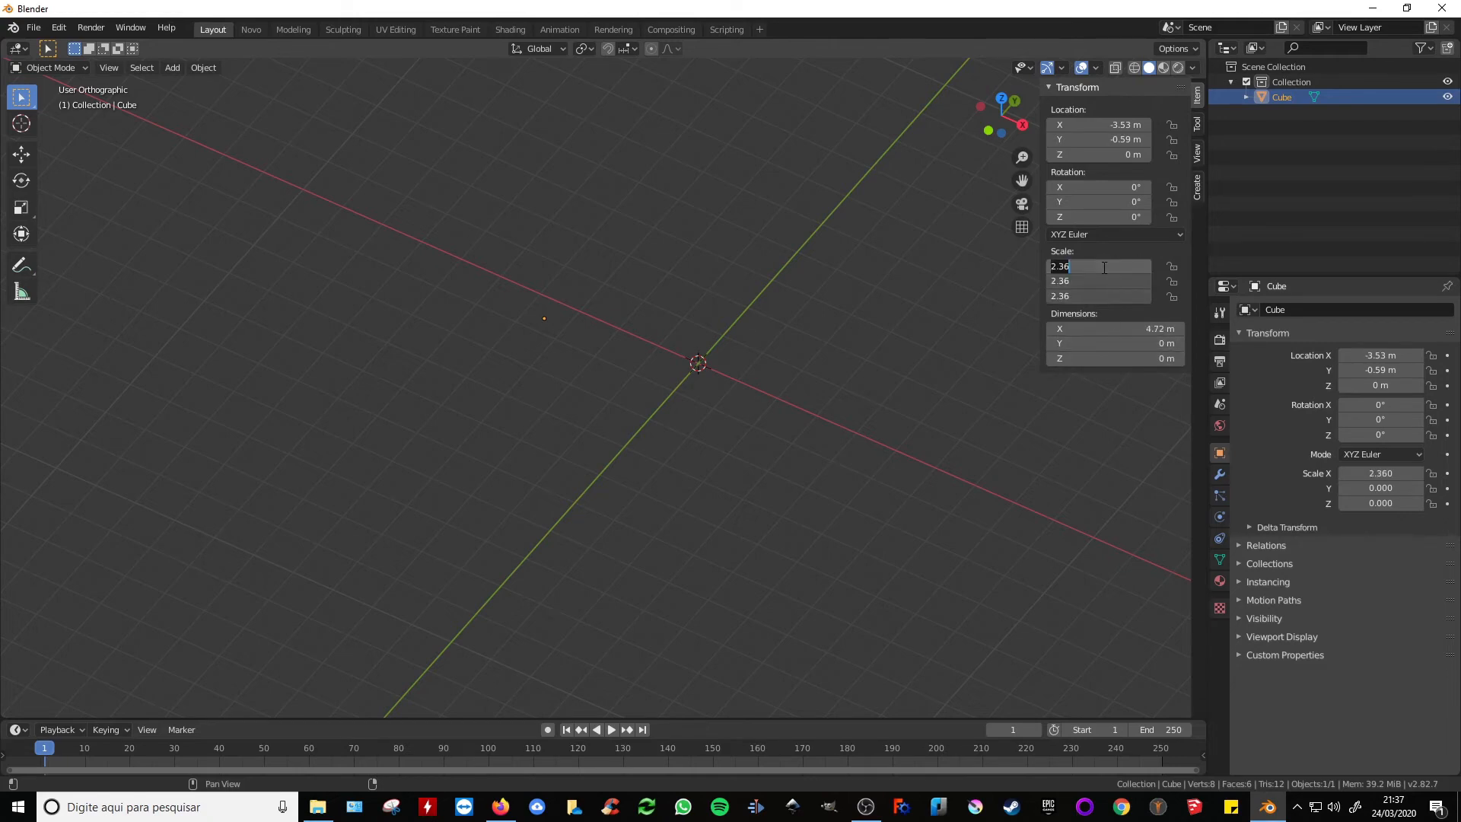
{"action": "type", "text": "2"}
{"action": "key", "text": "Return"}
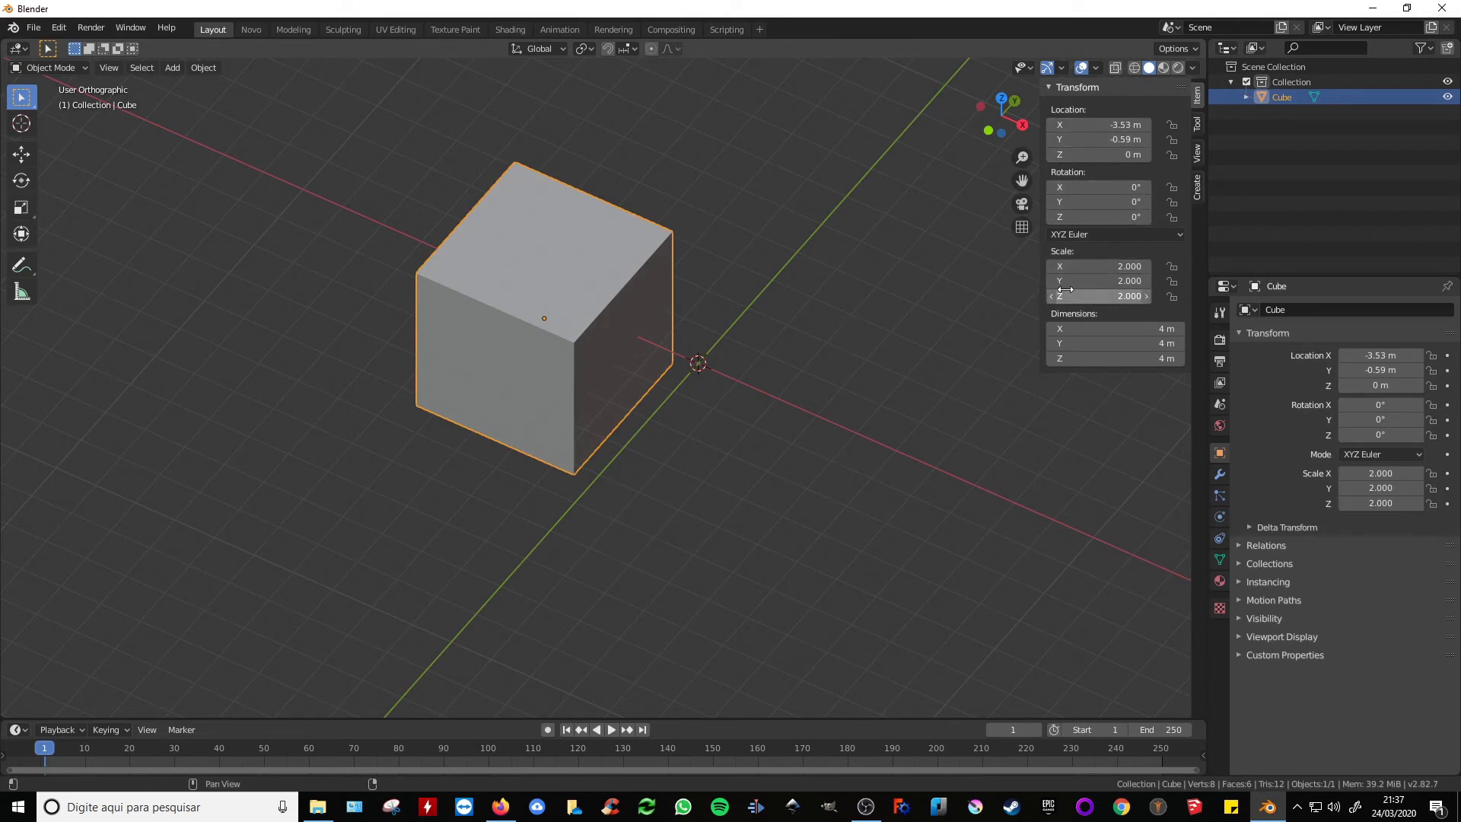
Step: Move the cube exactly 2 m along the global Y axis
{"action": "middle_click_drag", "start_coordinate": [692, 358], "coordinate": [642, 394]}
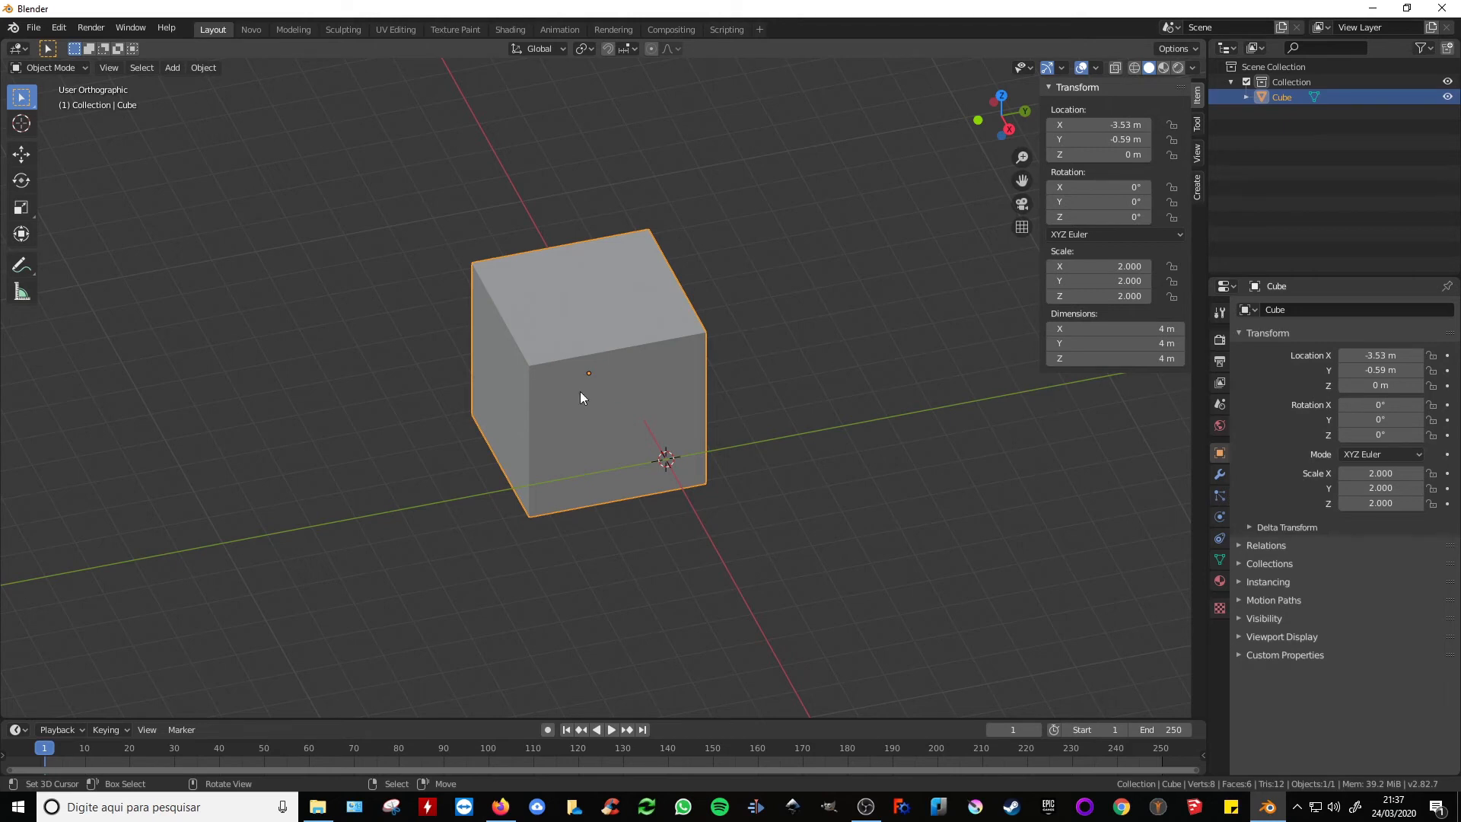
{"action": "middle_click_drag", "start_coordinate": [580, 396], "coordinate": [669, 358]}
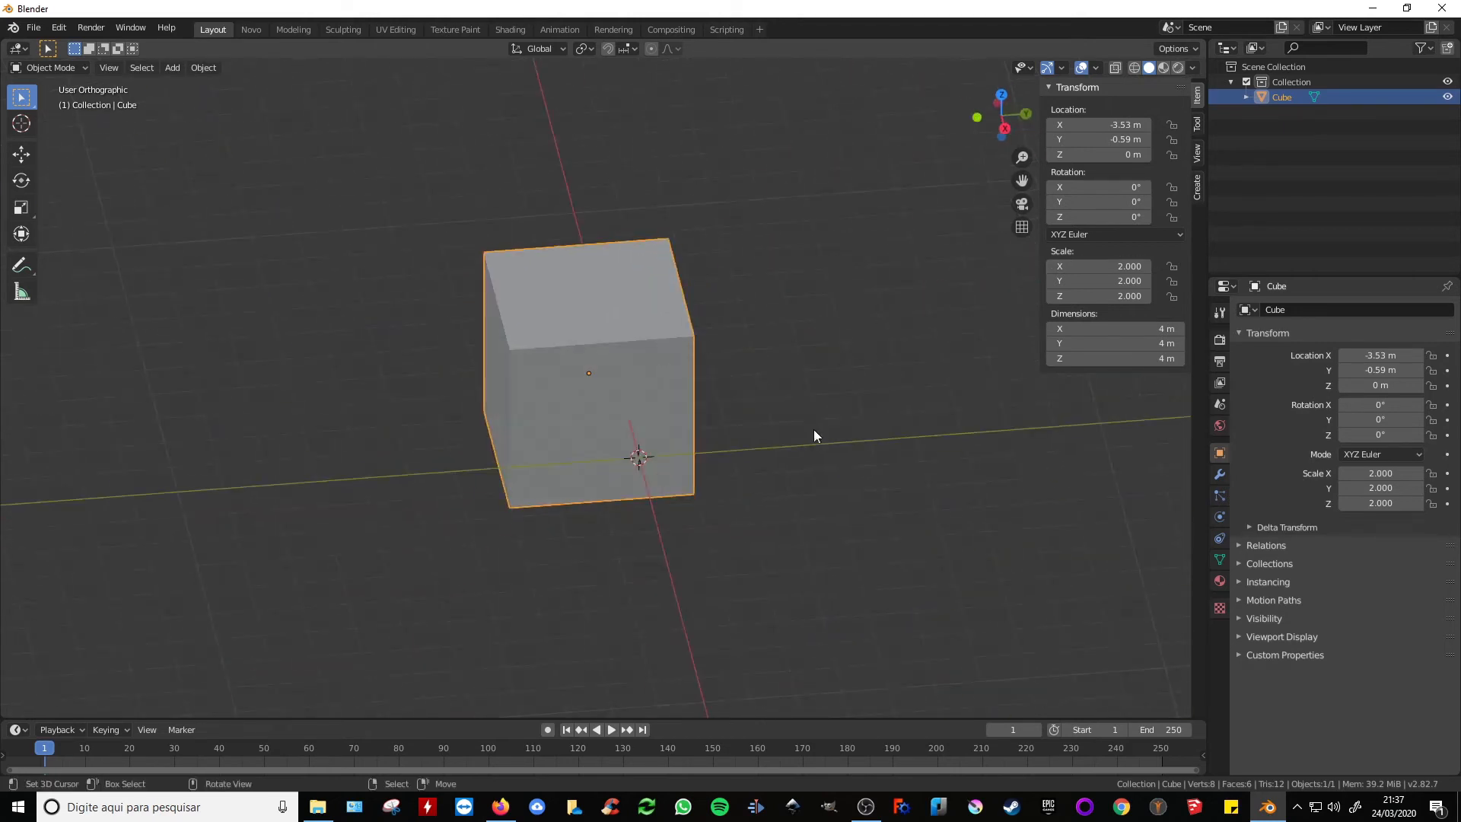
{"action": "middle_click_drag", "start_coordinate": [814, 435], "coordinate": [632, 466]}
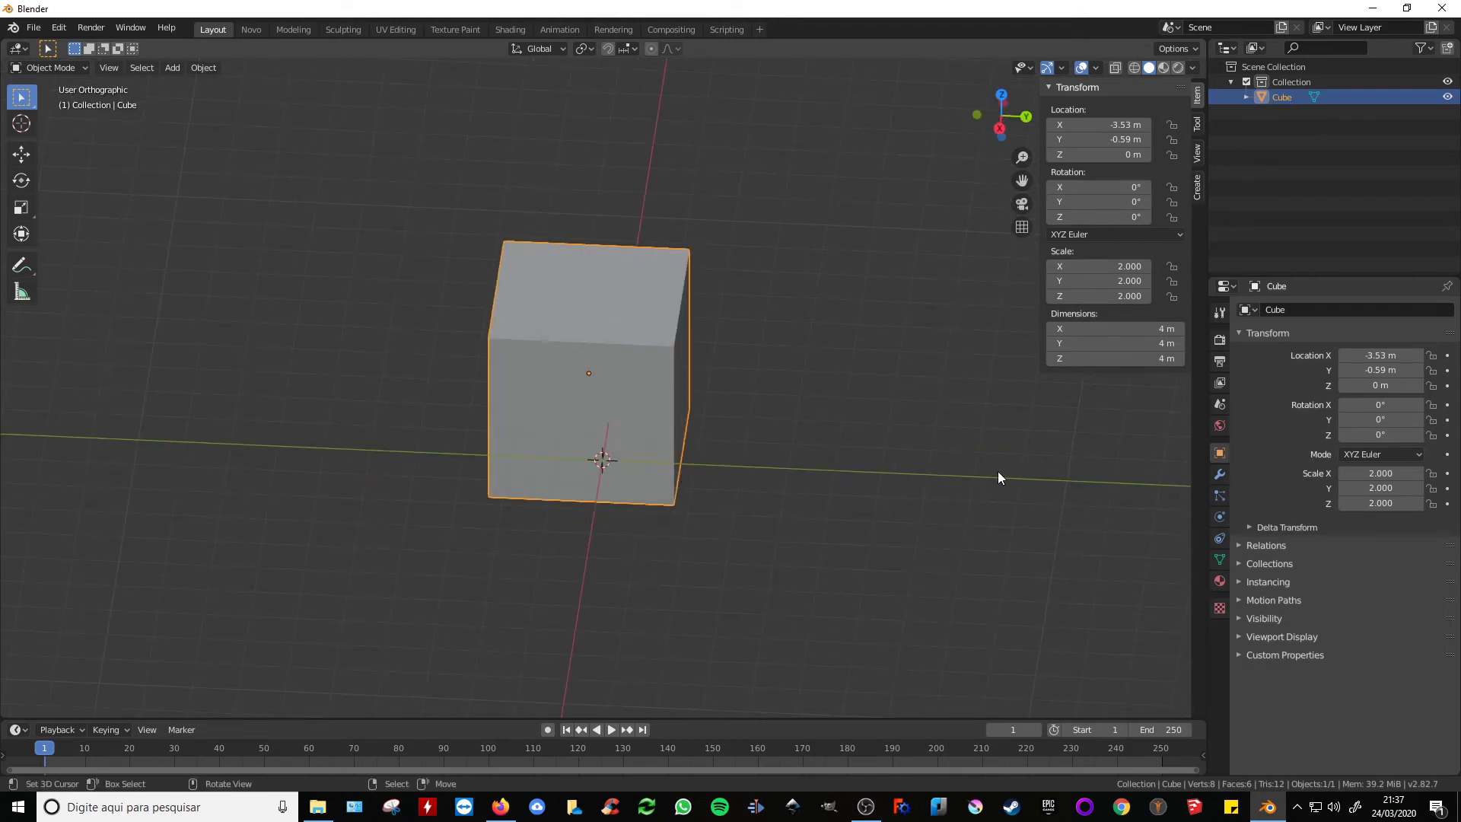
{"action": "middle_click_drag", "start_coordinate": [822, 447], "coordinate": [828, 398]}
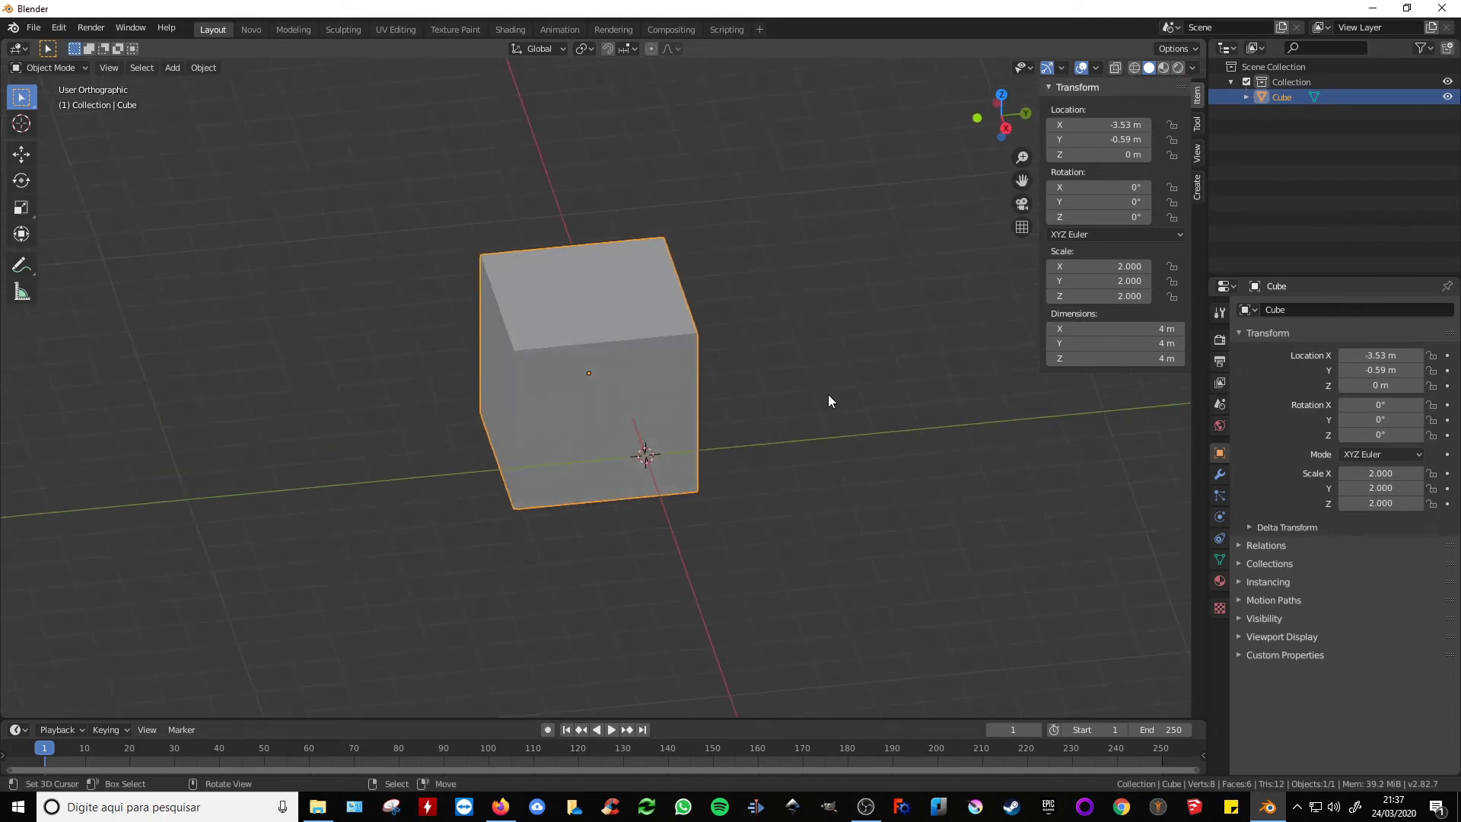
{"action": "key", "text": "g"}
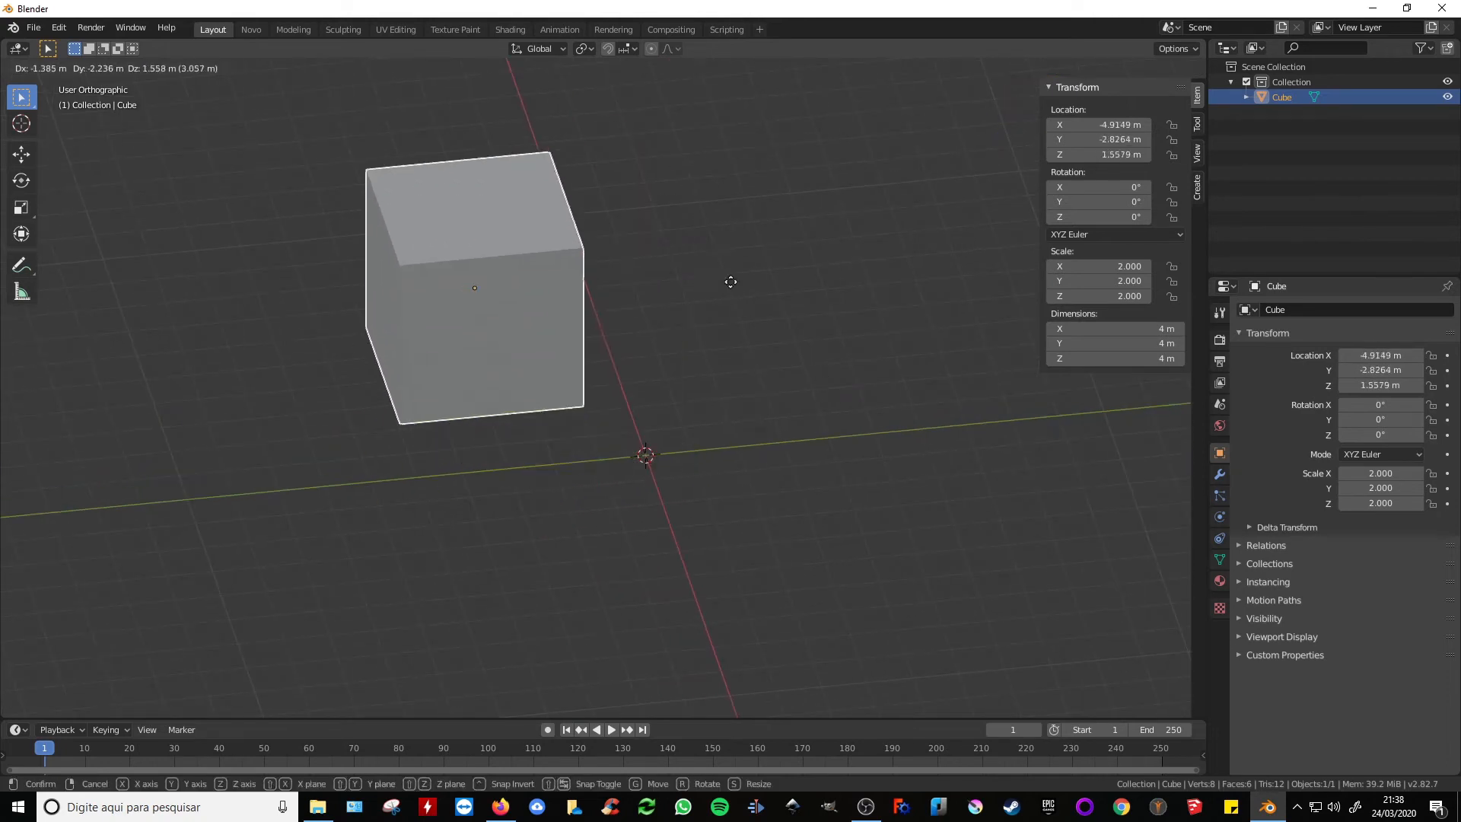
{"action": "key", "text": "y"}
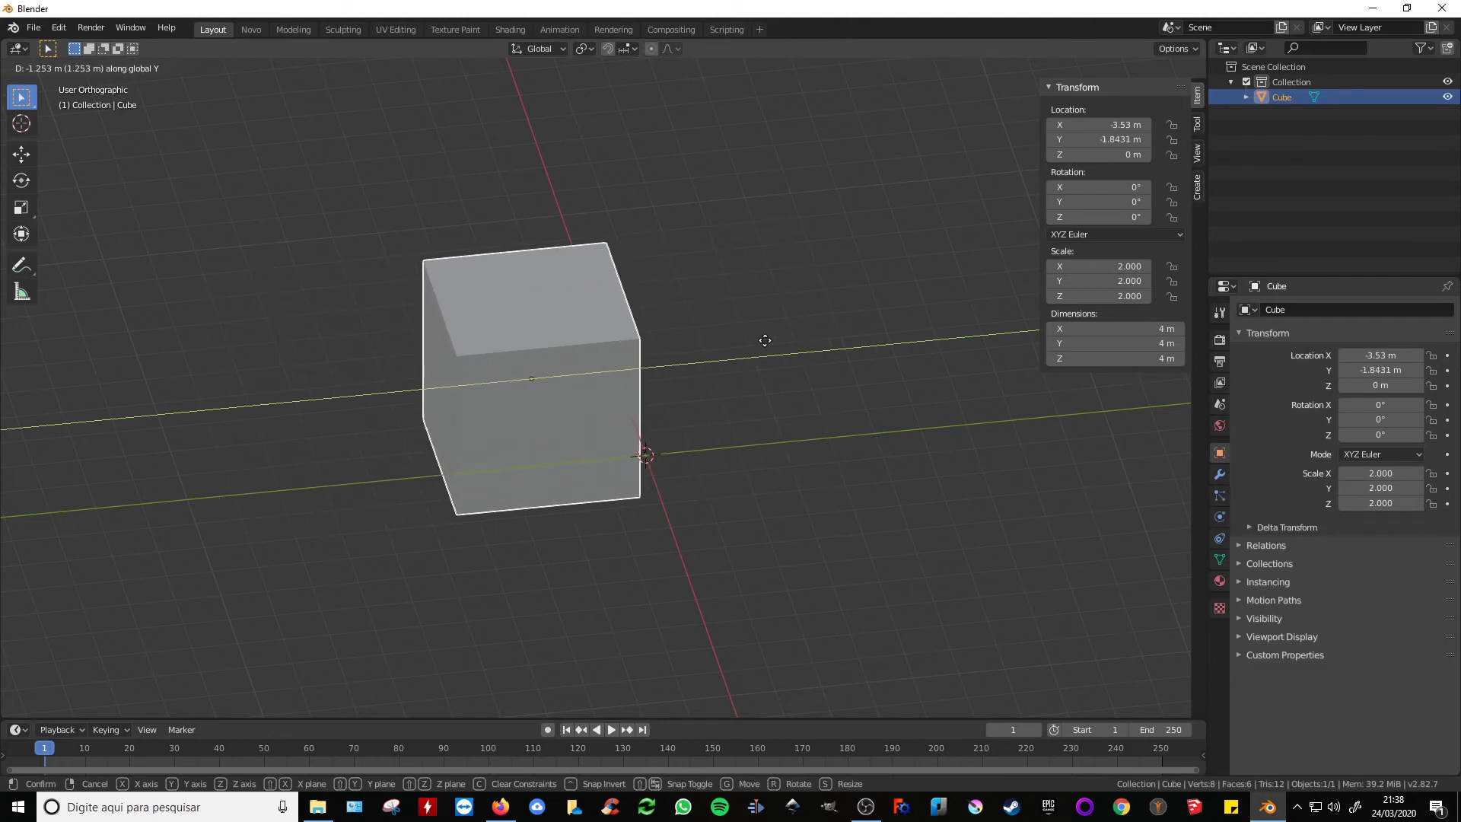
{"action": "type", "text": "2"}
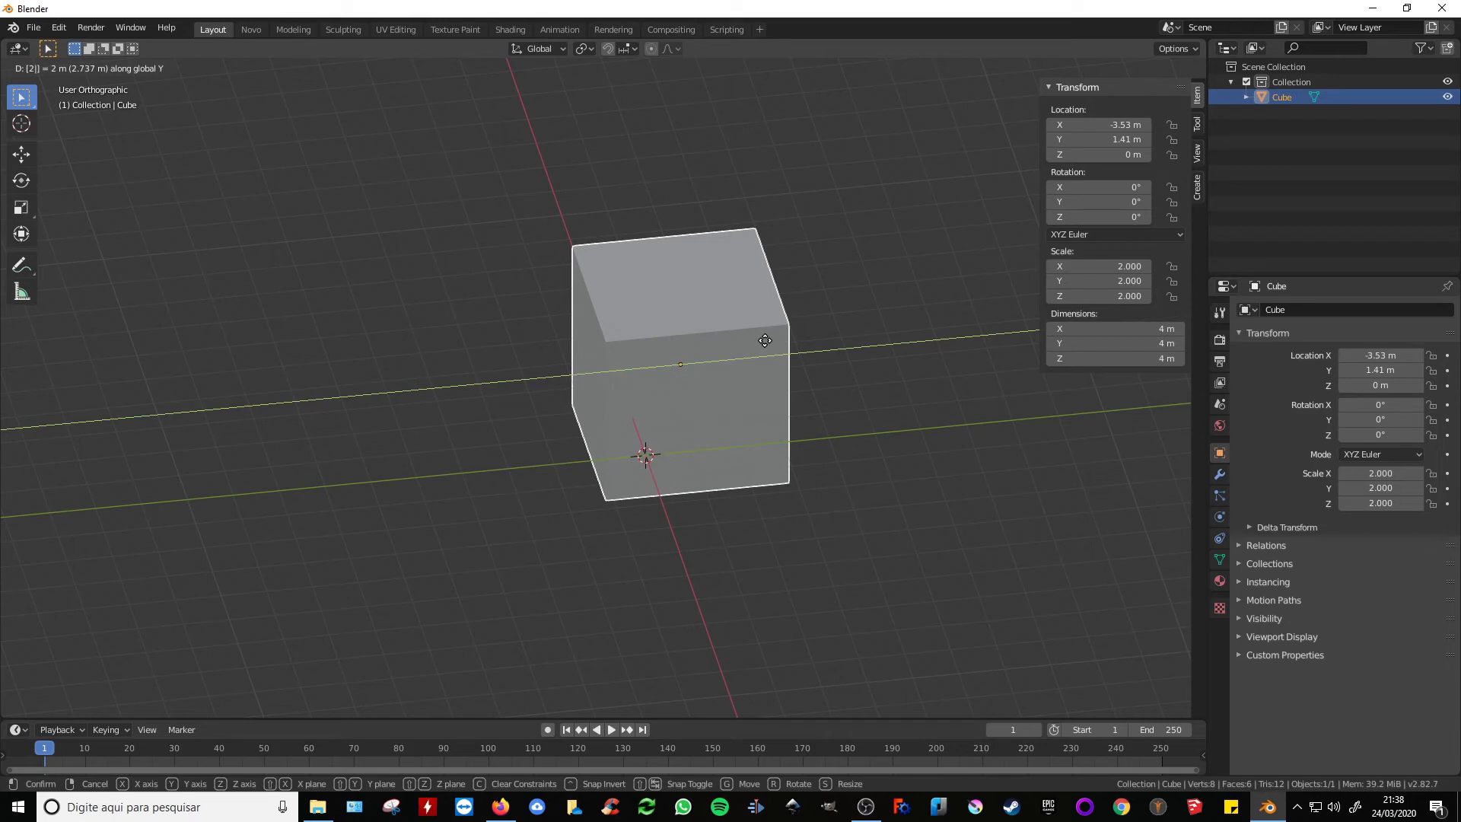
{"action": "key", "text": "Return"}
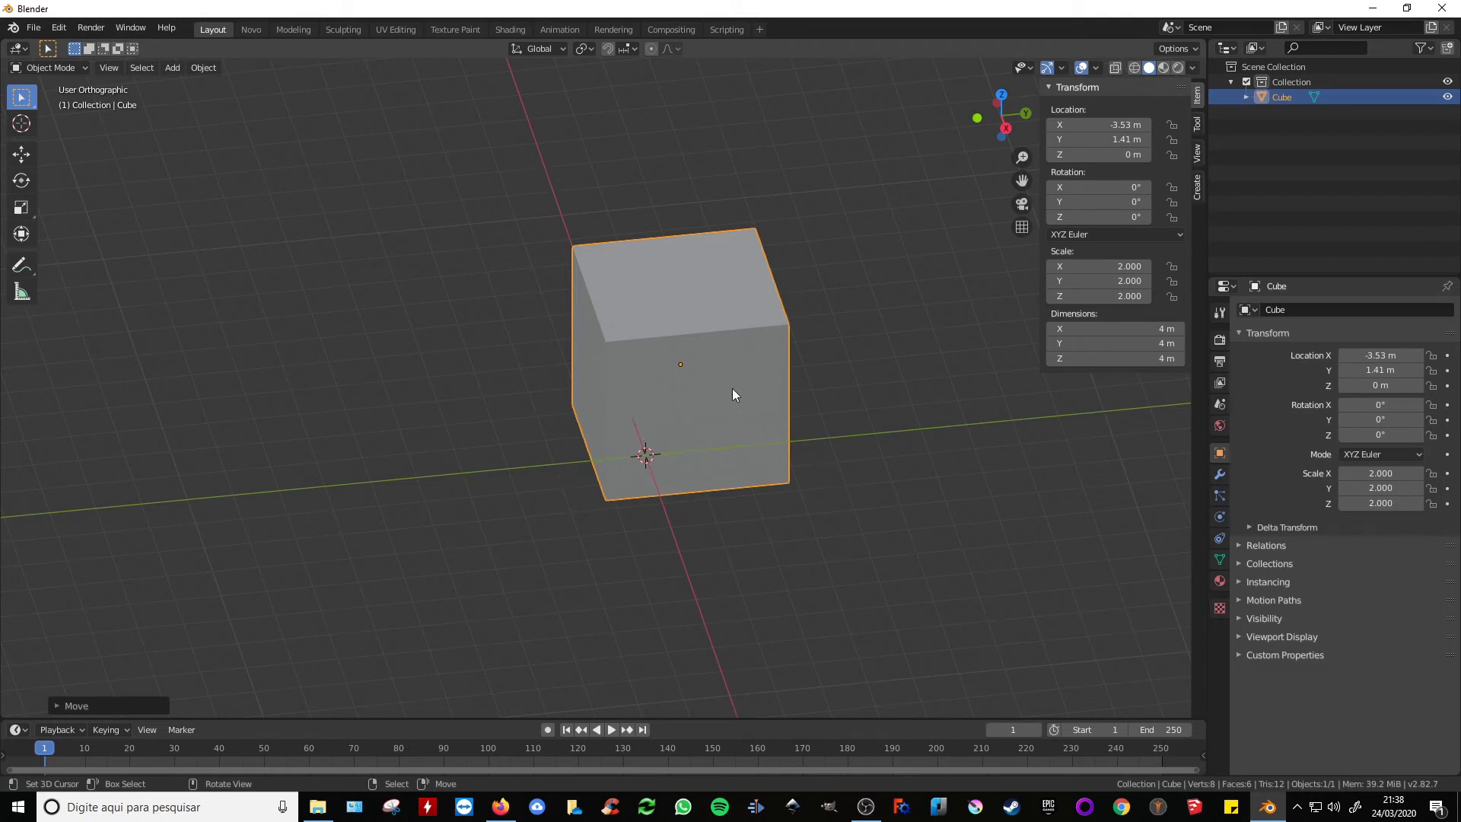
Step: Rotate the cube by exactly -20° about the global X axis
{"action": "middle_click_drag", "start_coordinate": [668, 390], "coordinate": [735, 395]}
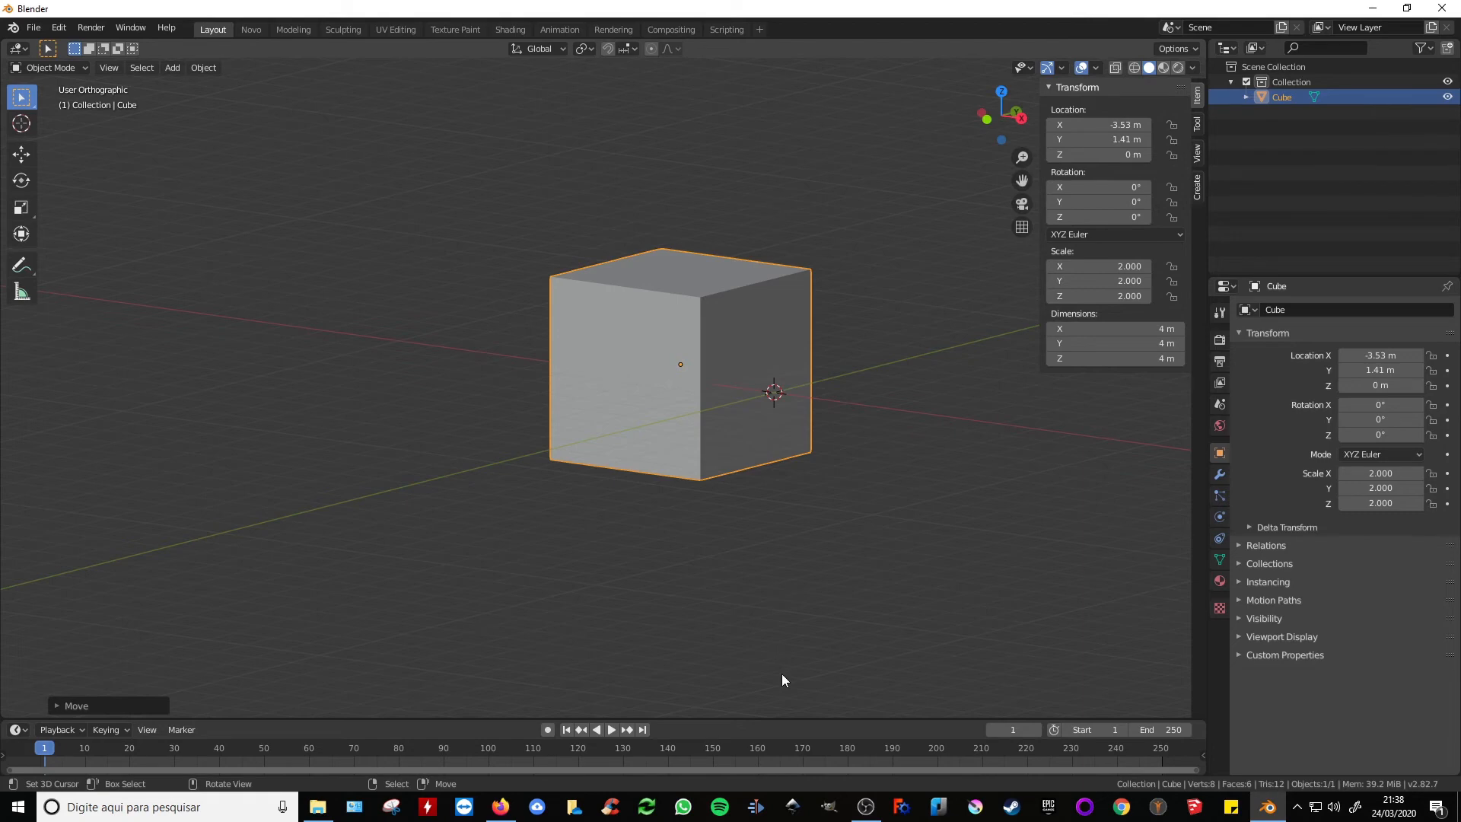
{"action": "middle_click_drag", "start_coordinate": [822, 505], "coordinate": [767, 471]}
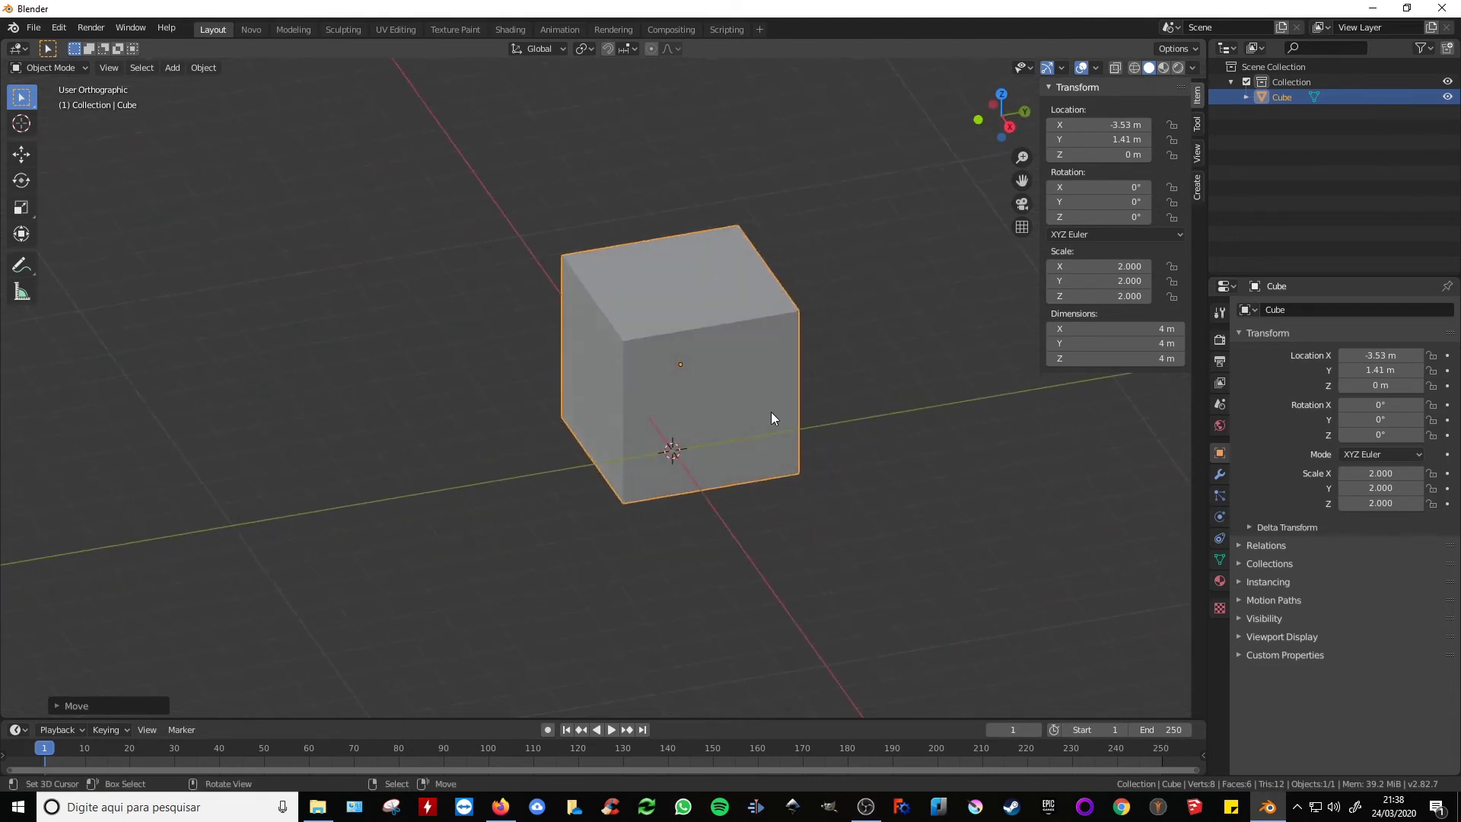
{"action": "mouse_move", "coordinate": [770, 412]}
{"action": "middle_mouse_down"}
{"action": "mouse_move", "coordinate": [752, 414]}
{"action": "mouse_move", "coordinate": [782, 420]}
{"action": "middle_mouse_up"}
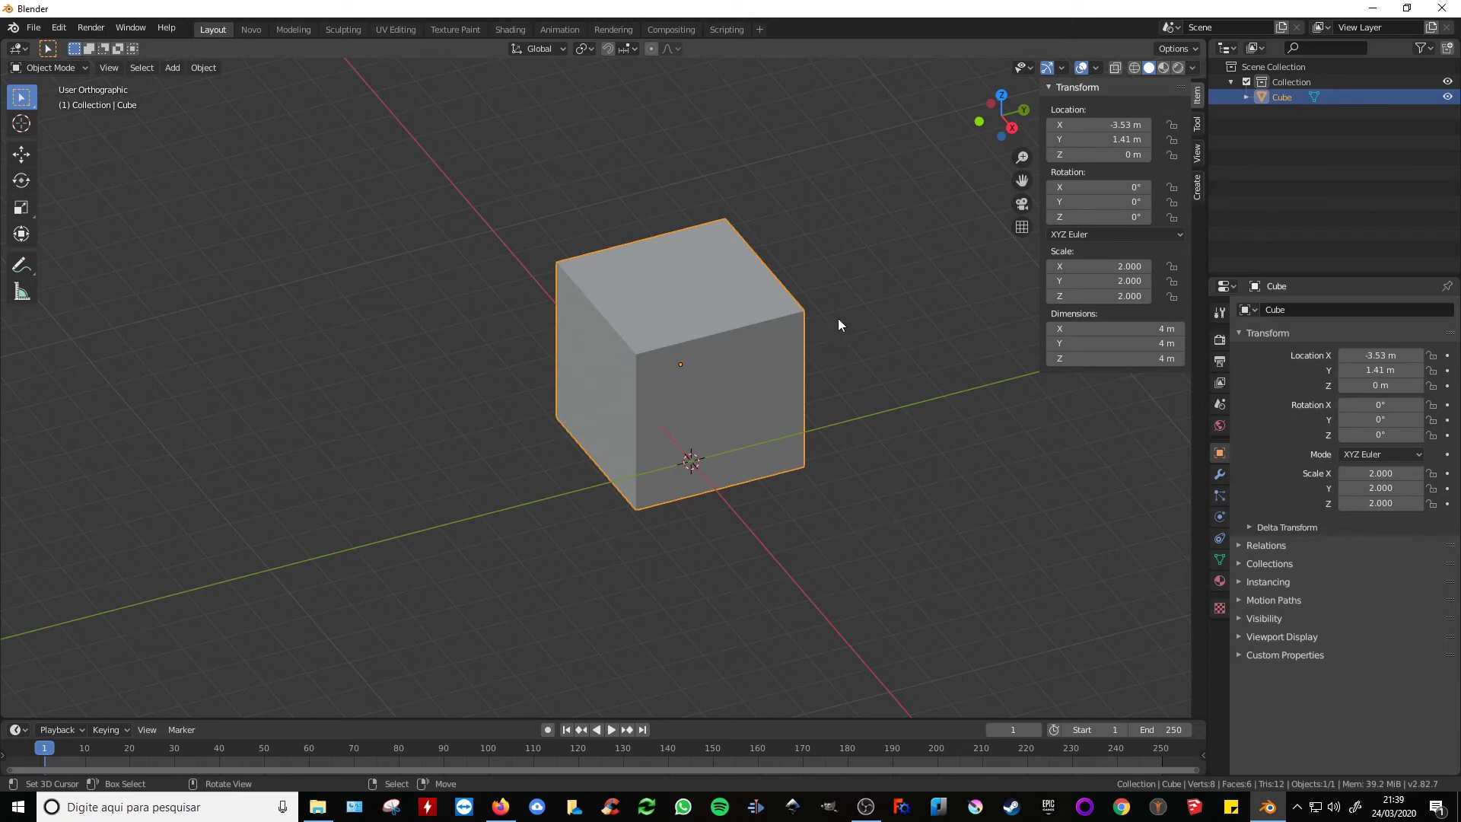
{"action": "key", "text": "r"}
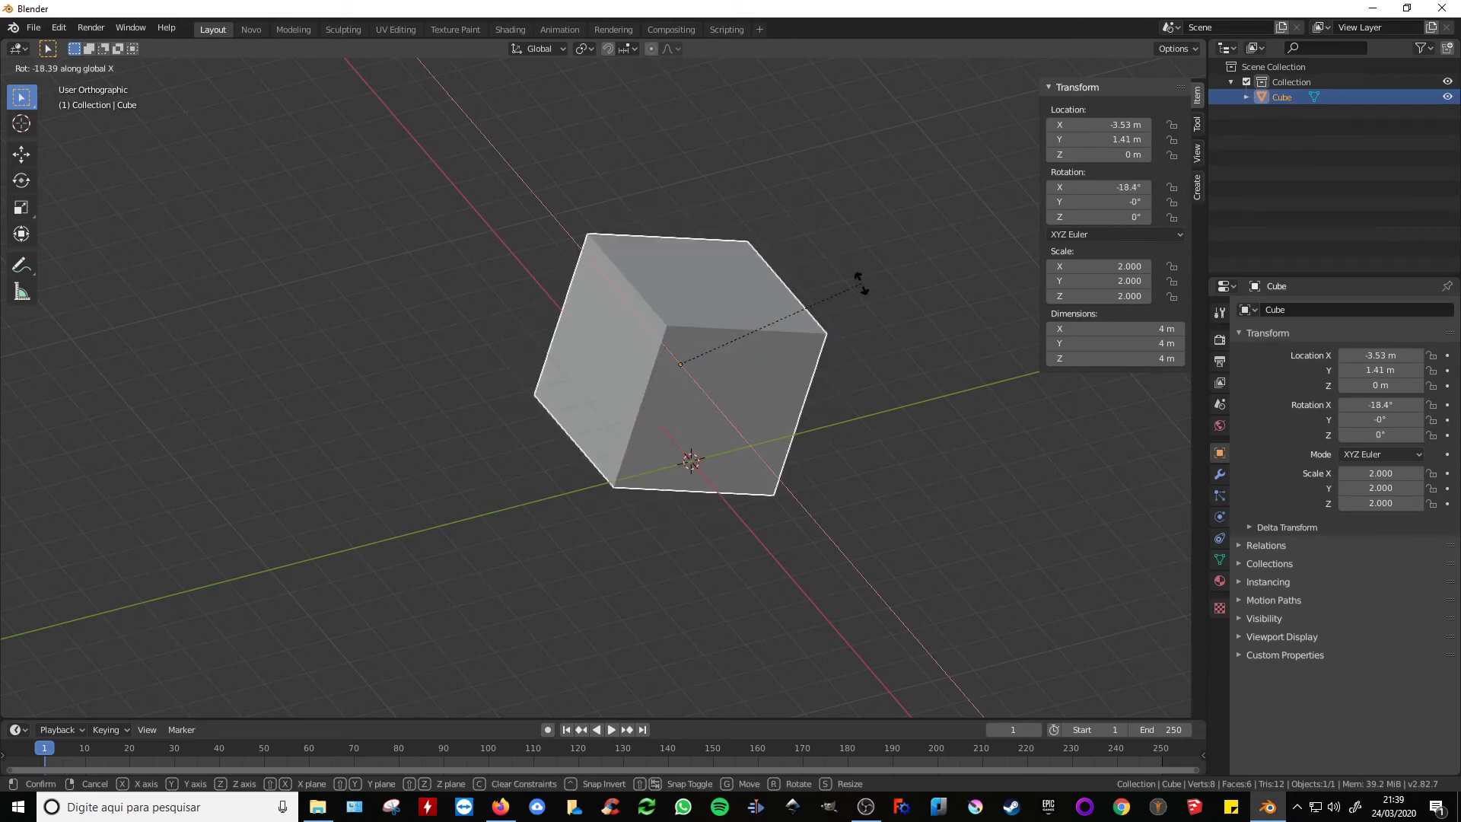
{"action": "key", "text": "x"}
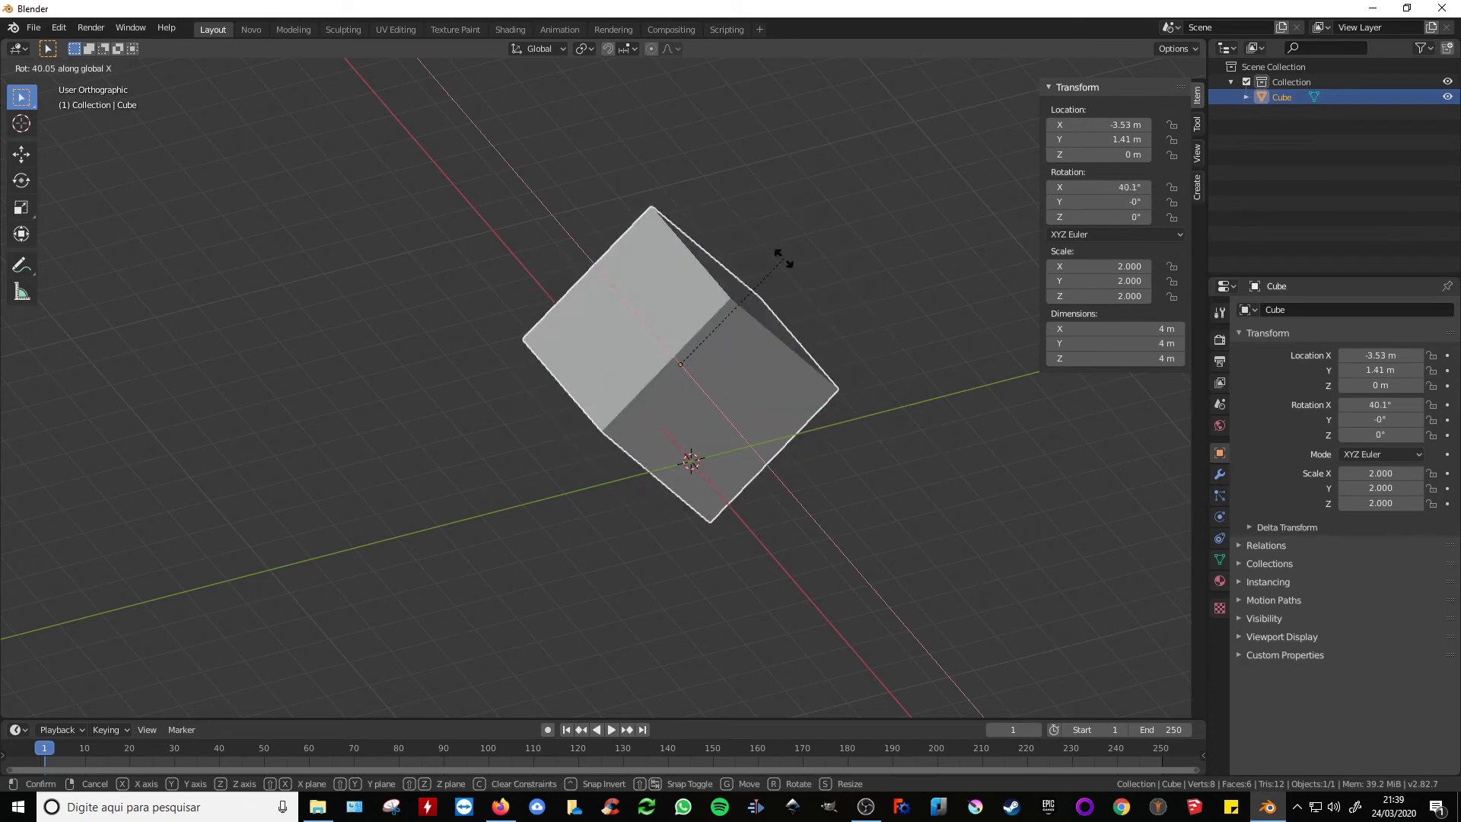
{"action": "type", "text": "-20"}
{"action": "key", "text": "Return"}
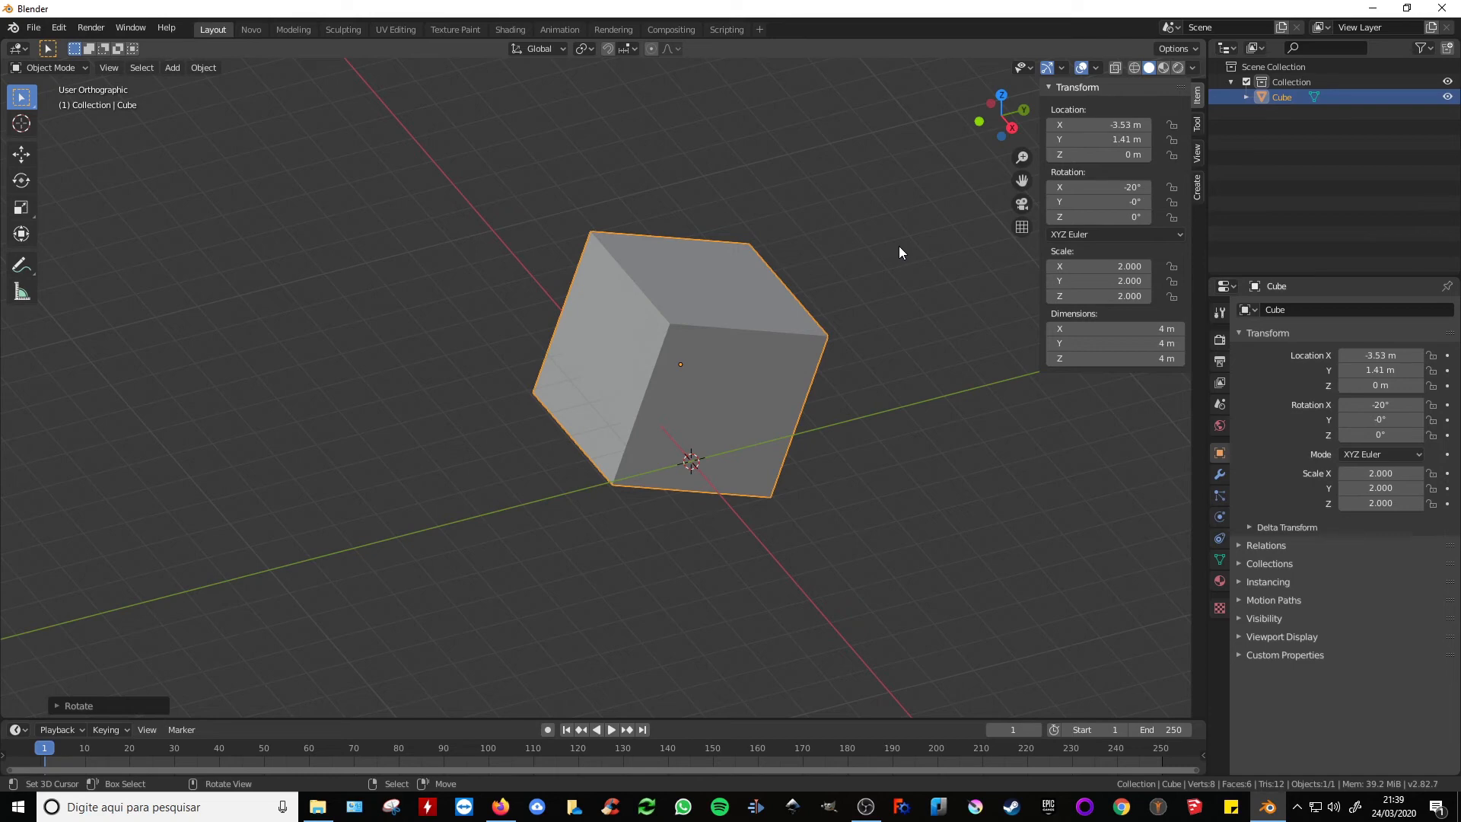
Step: Delete the rotated cube from the scene
{"action": "key", "text": "x"}
{"action": "left_click", "coordinate": [683, 349]}
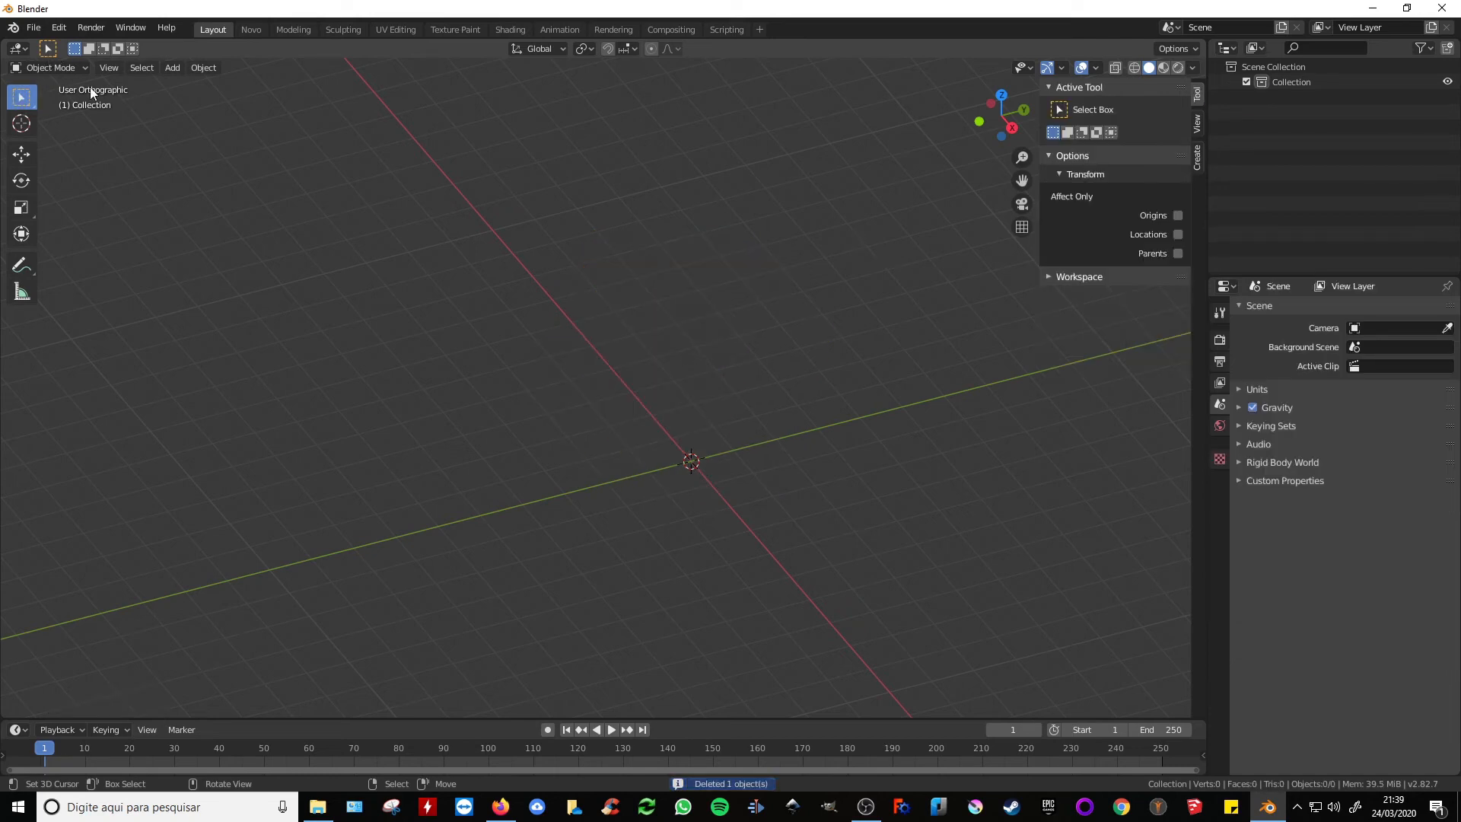
Step: Add a monkey mesh to the empty scene at the world origin
{"action": "left_click", "coordinate": [171, 68]}
{"action": "mouse_move", "coordinate": [175, 82]}
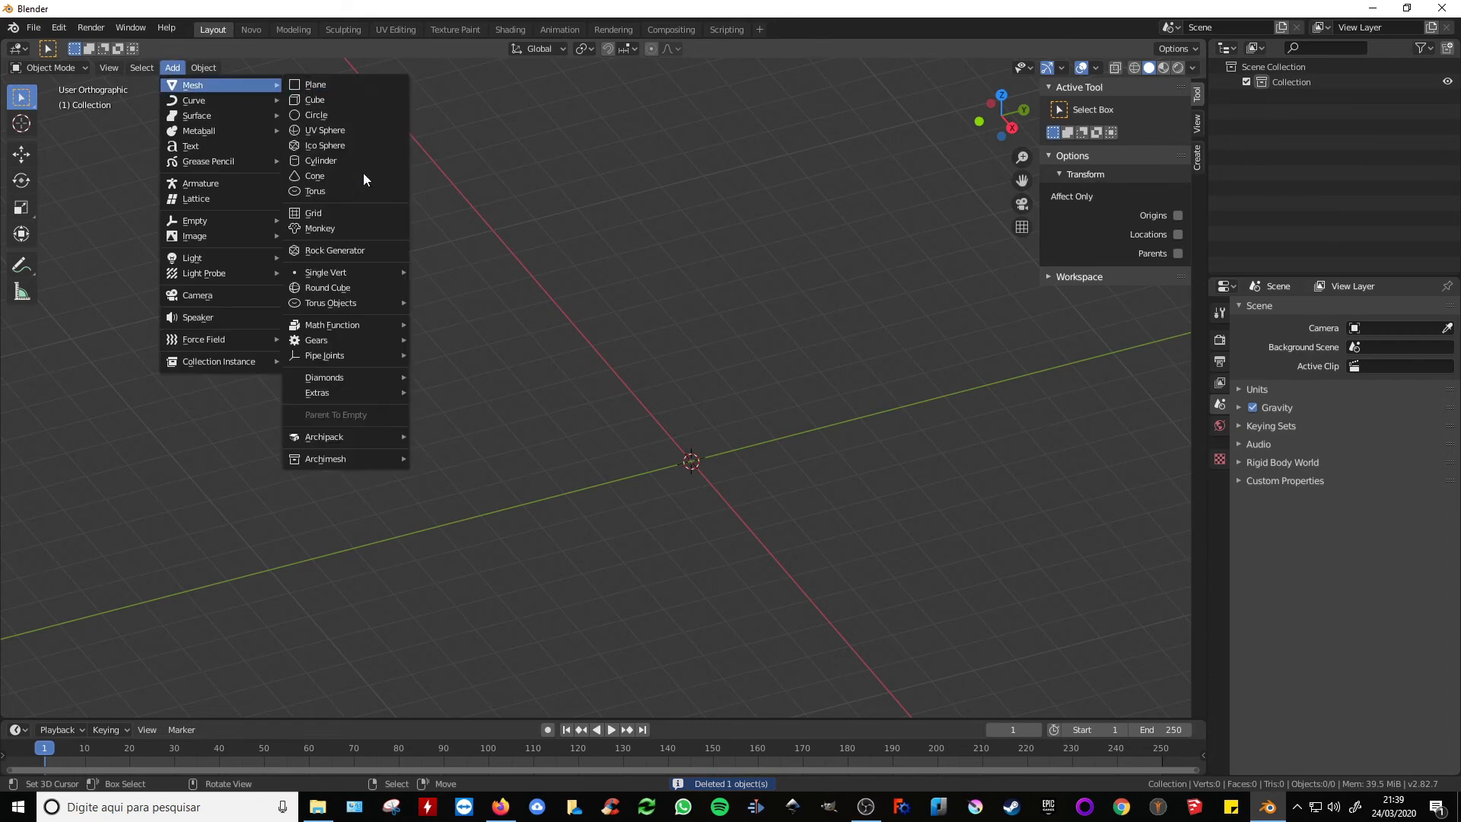
{"action": "mouse_move", "coordinate": [349, 360]}
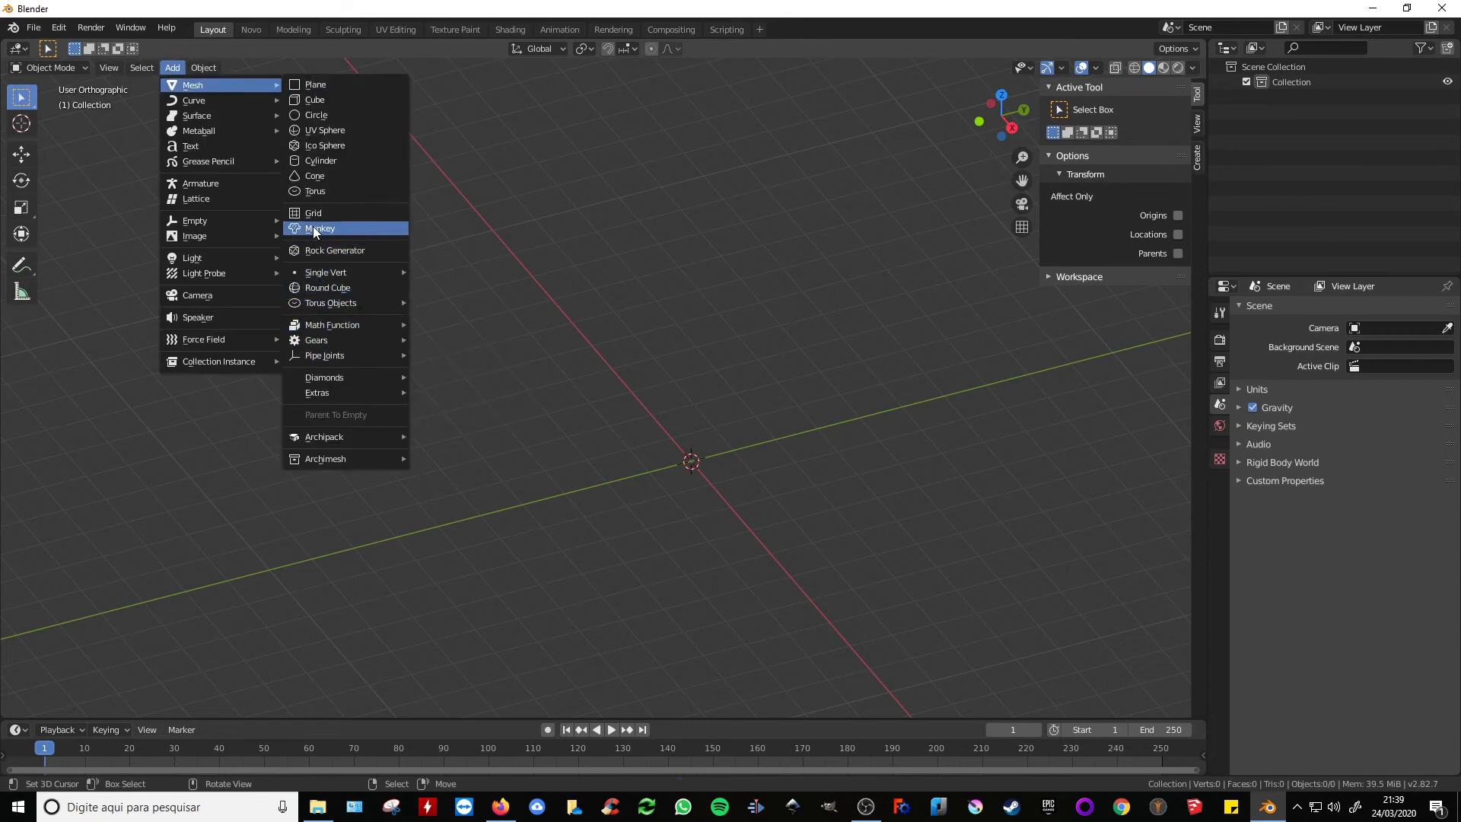
{"action": "left_click", "coordinate": [313, 226]}
{"action": "middle_click_drag", "start_coordinate": [644, 422], "coordinate": [723, 376]}
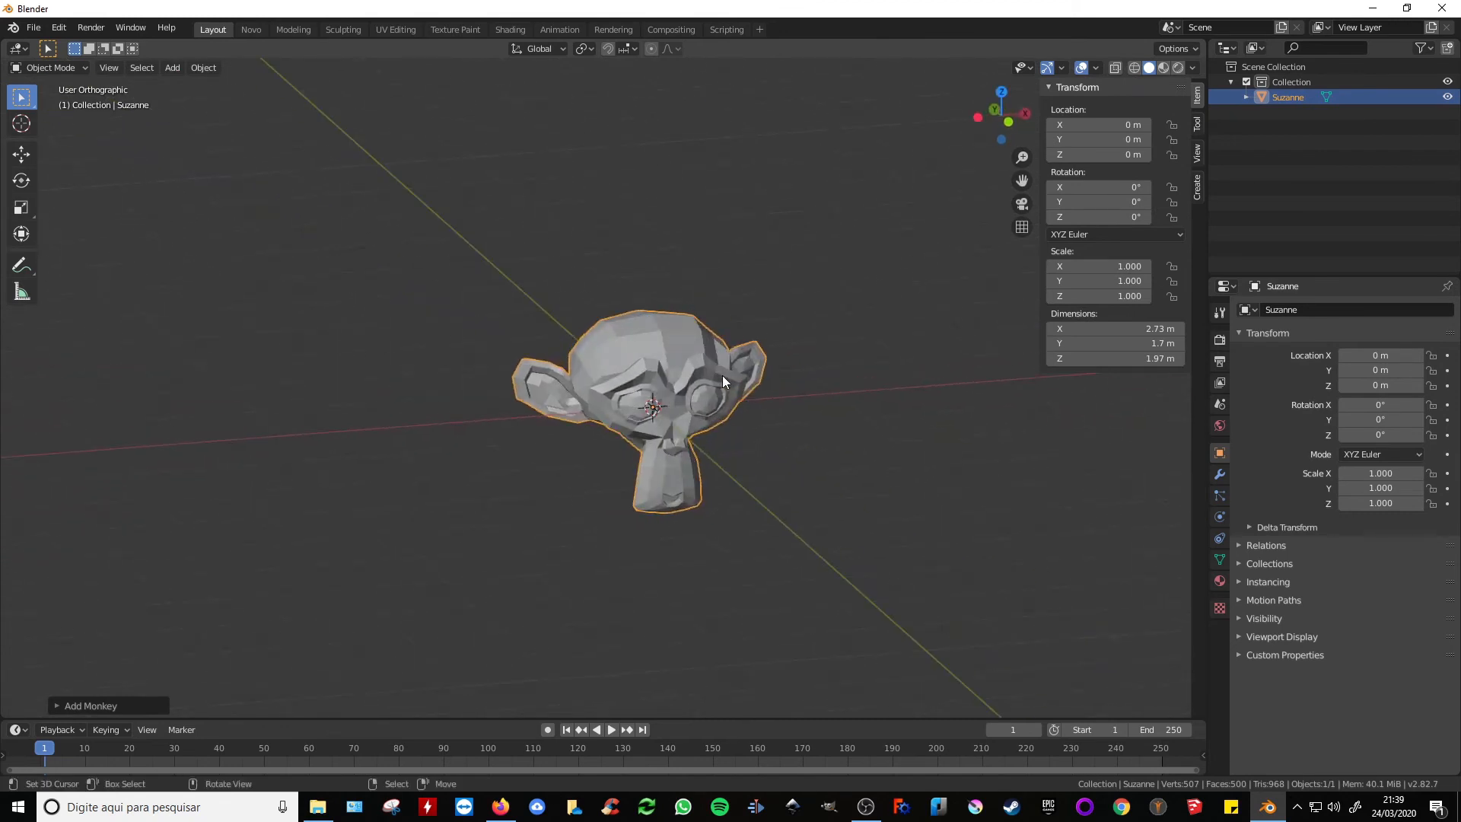
{"action": "middle_click_drag", "start_coordinate": [723, 375], "coordinate": [760, 401]}
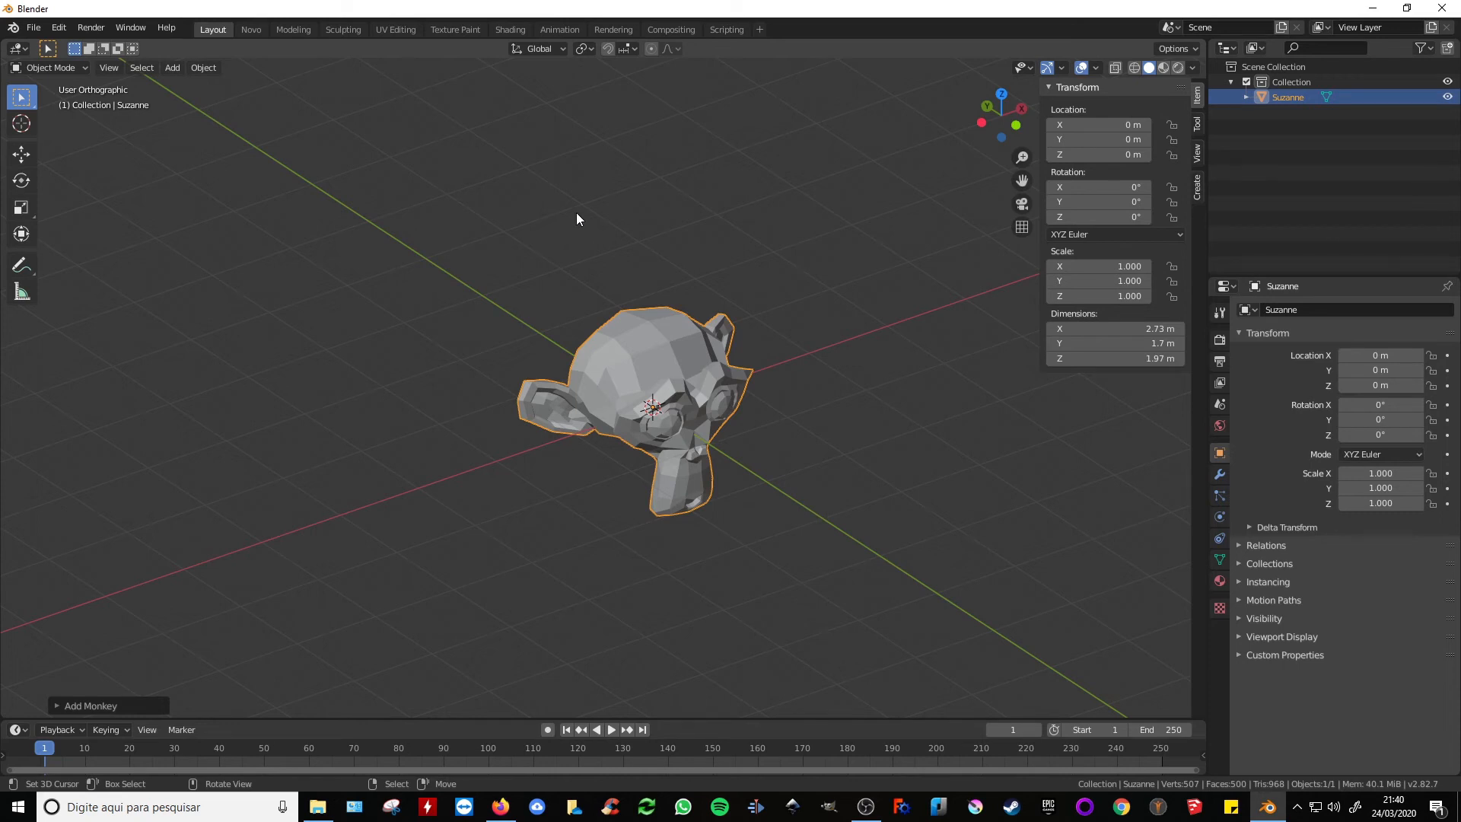
Step: Rotate the monkey freehand by about 52° in the front view and reset its X, Y and Z rotation to 0
{"action": "key", "text": "KP_1"}
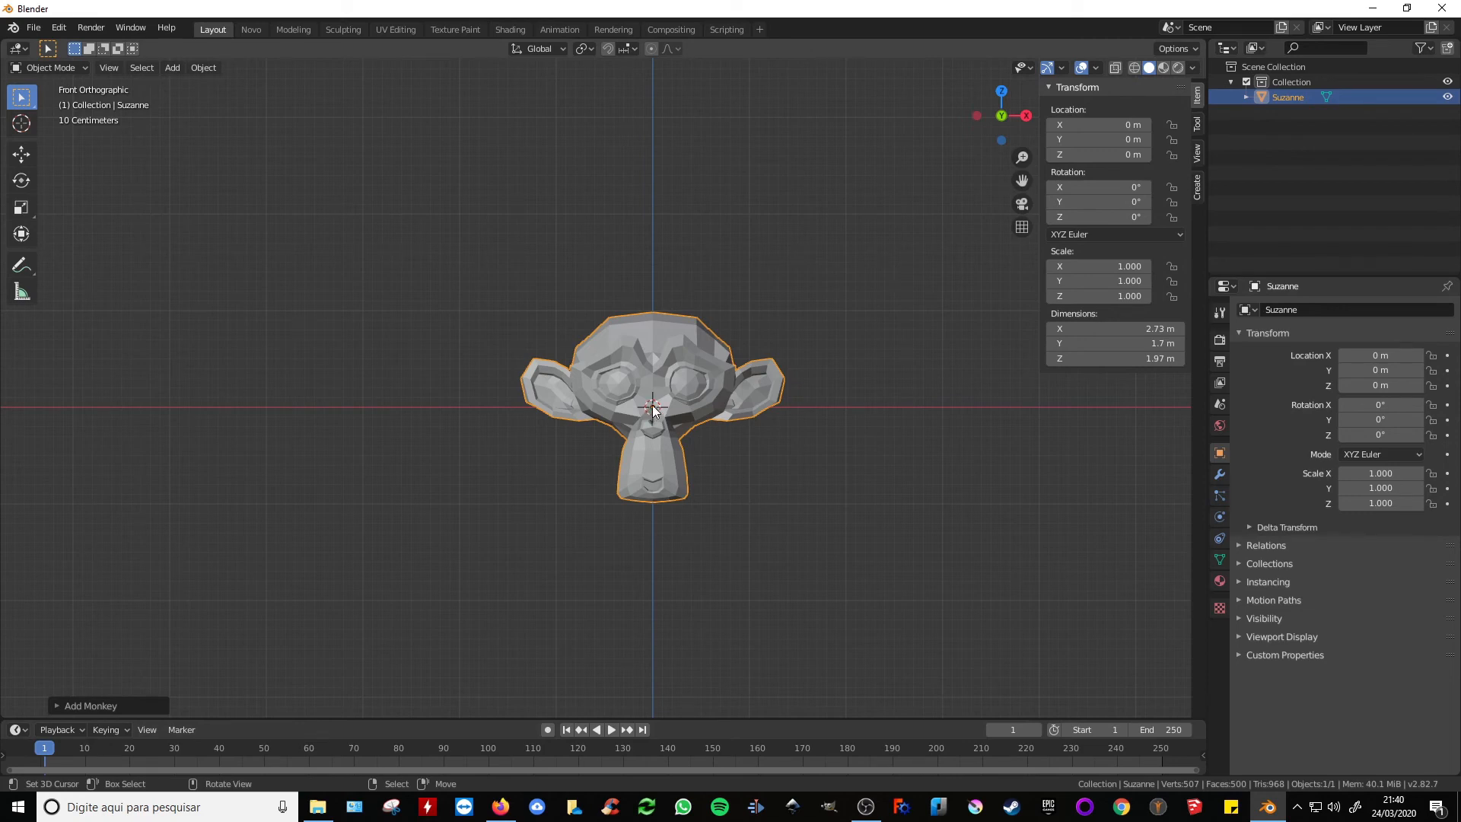
{"action": "middle_click_drag", "start_coordinate": [704, 437], "coordinate": [751, 420]}
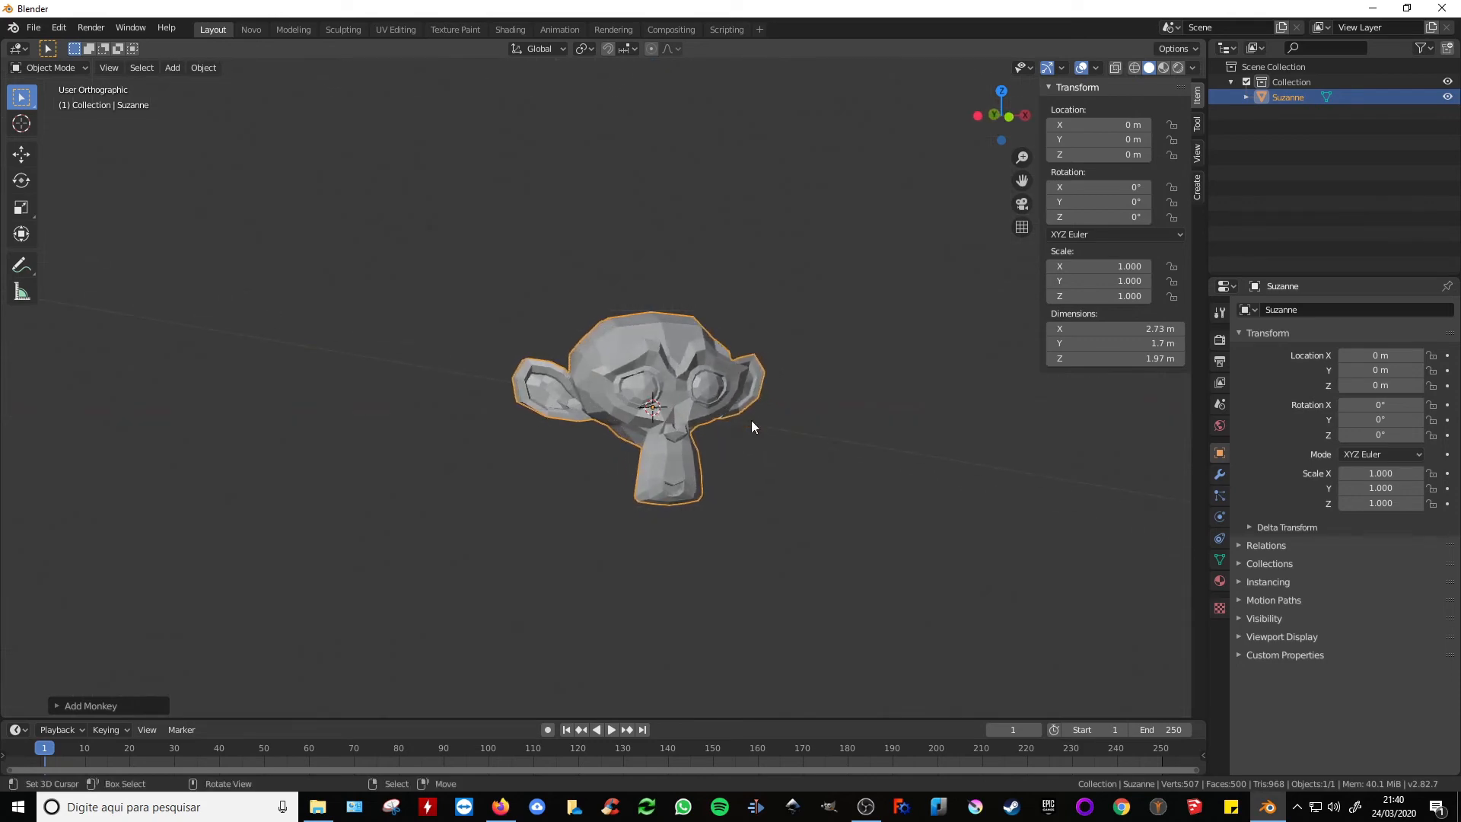
{"action": "key", "text": "KP_1"}
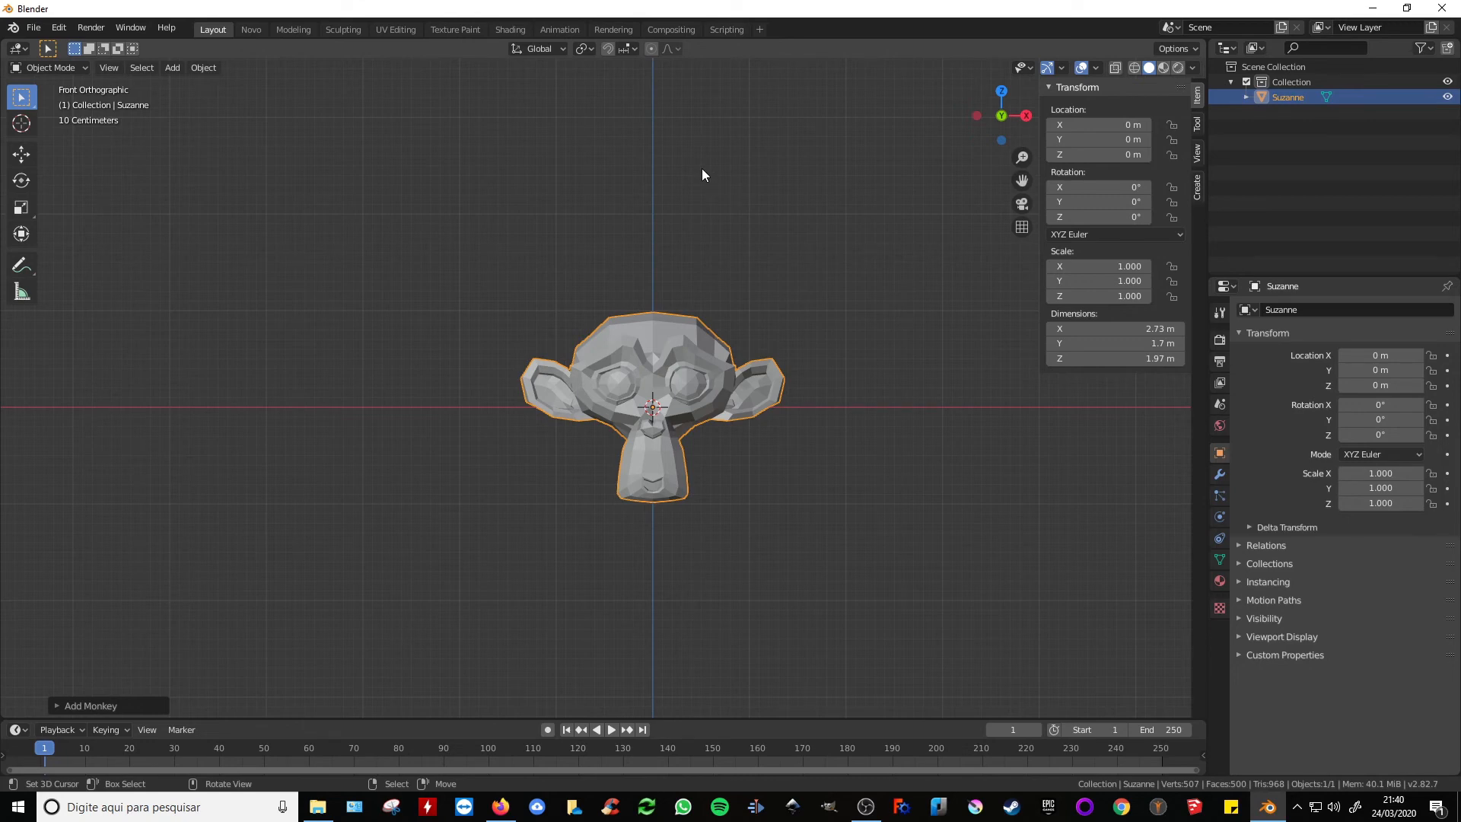
{"action": "key", "text": "r"}
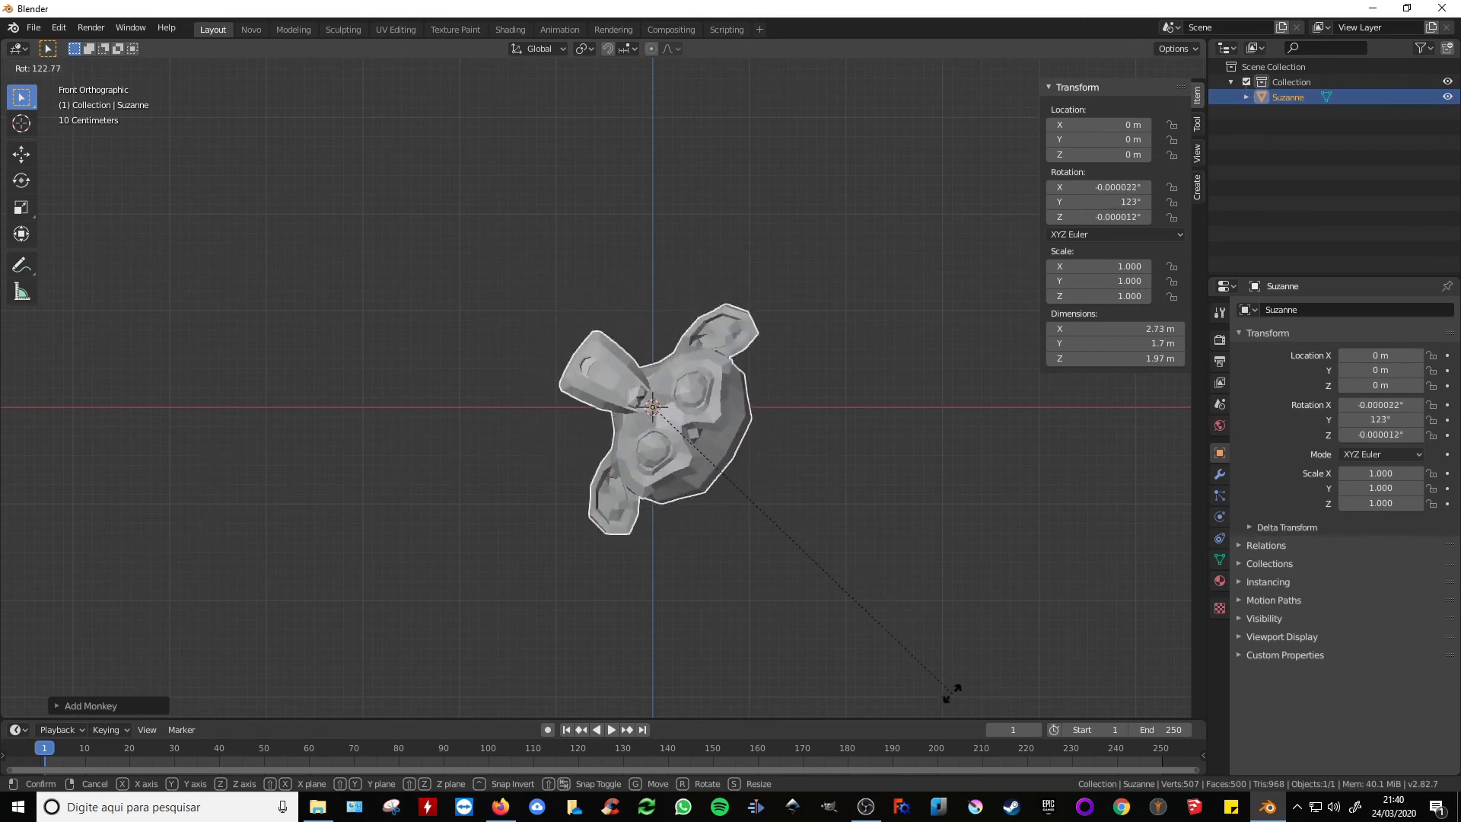
{"action": "left_click", "coordinate": [1105, 185]}
{"action": "left_click_drag", "start_coordinate": [1105, 185], "coordinate": [1106, 217]}
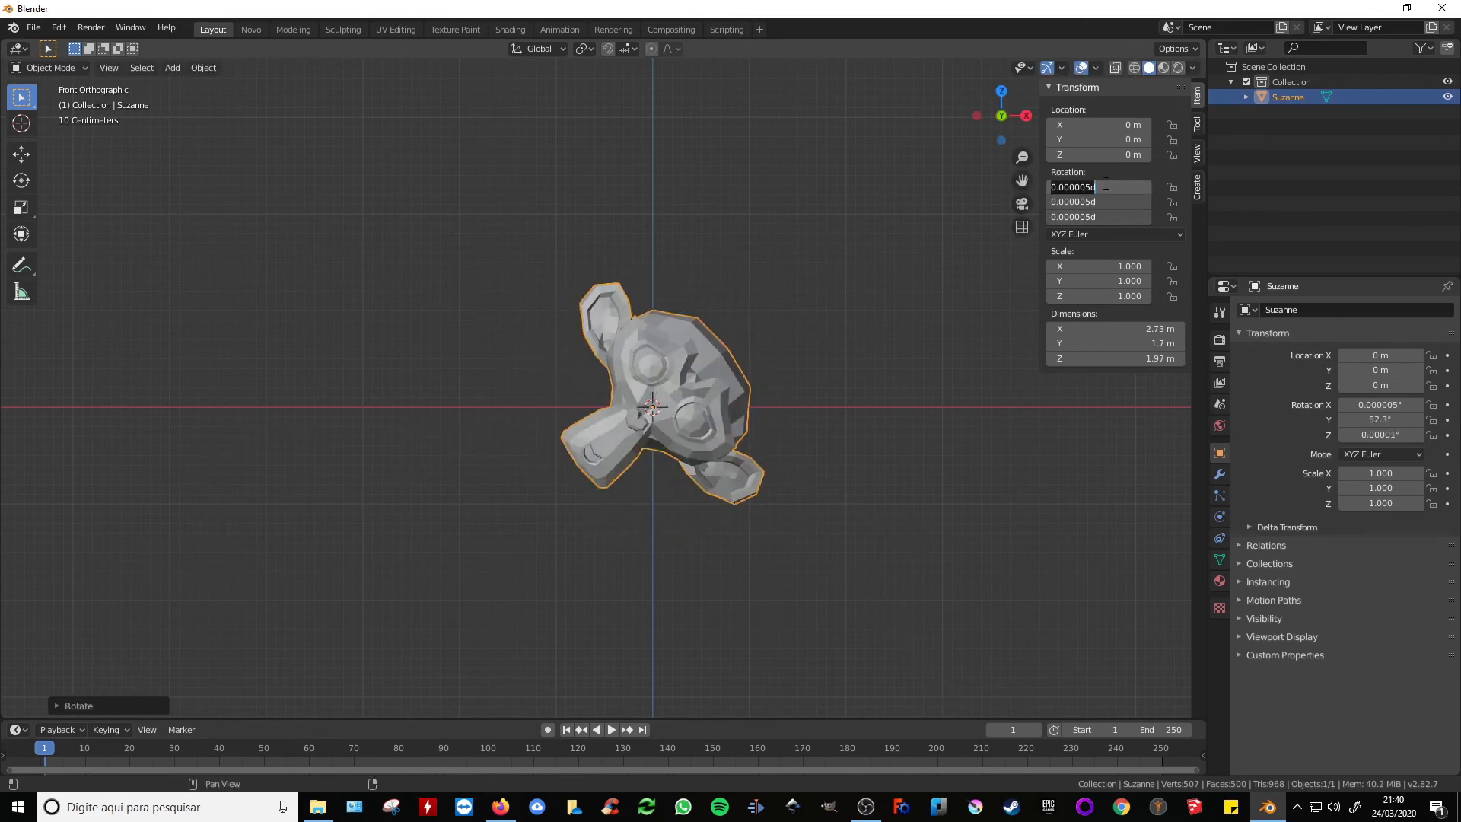
{"action": "type", "text": "0"}
{"action": "key", "text": "Return"}
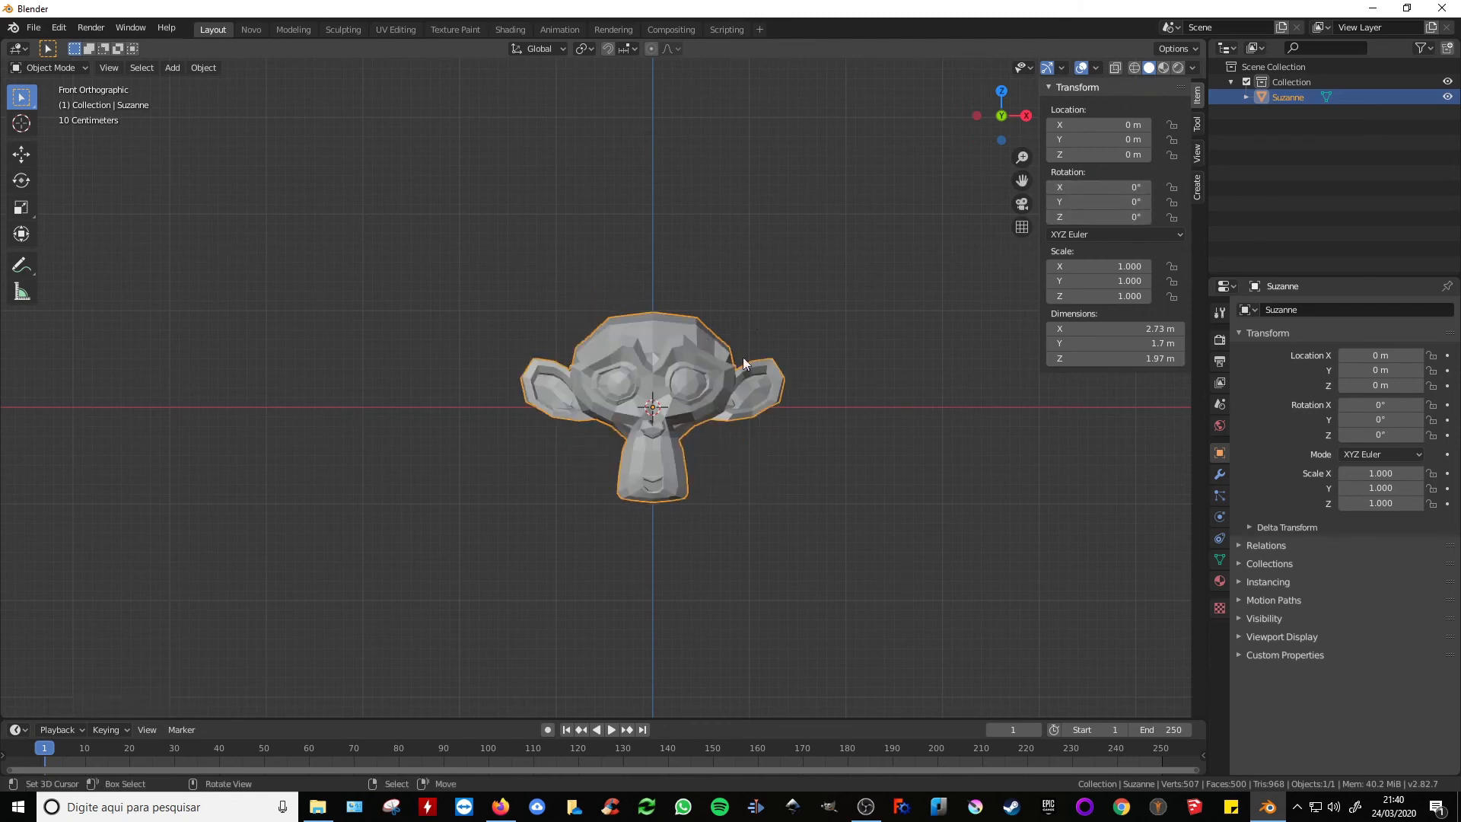
Step: Rotate the monkey again by about 20° in the front view and return all its rotation values to 0
{"action": "key", "text": "r"}
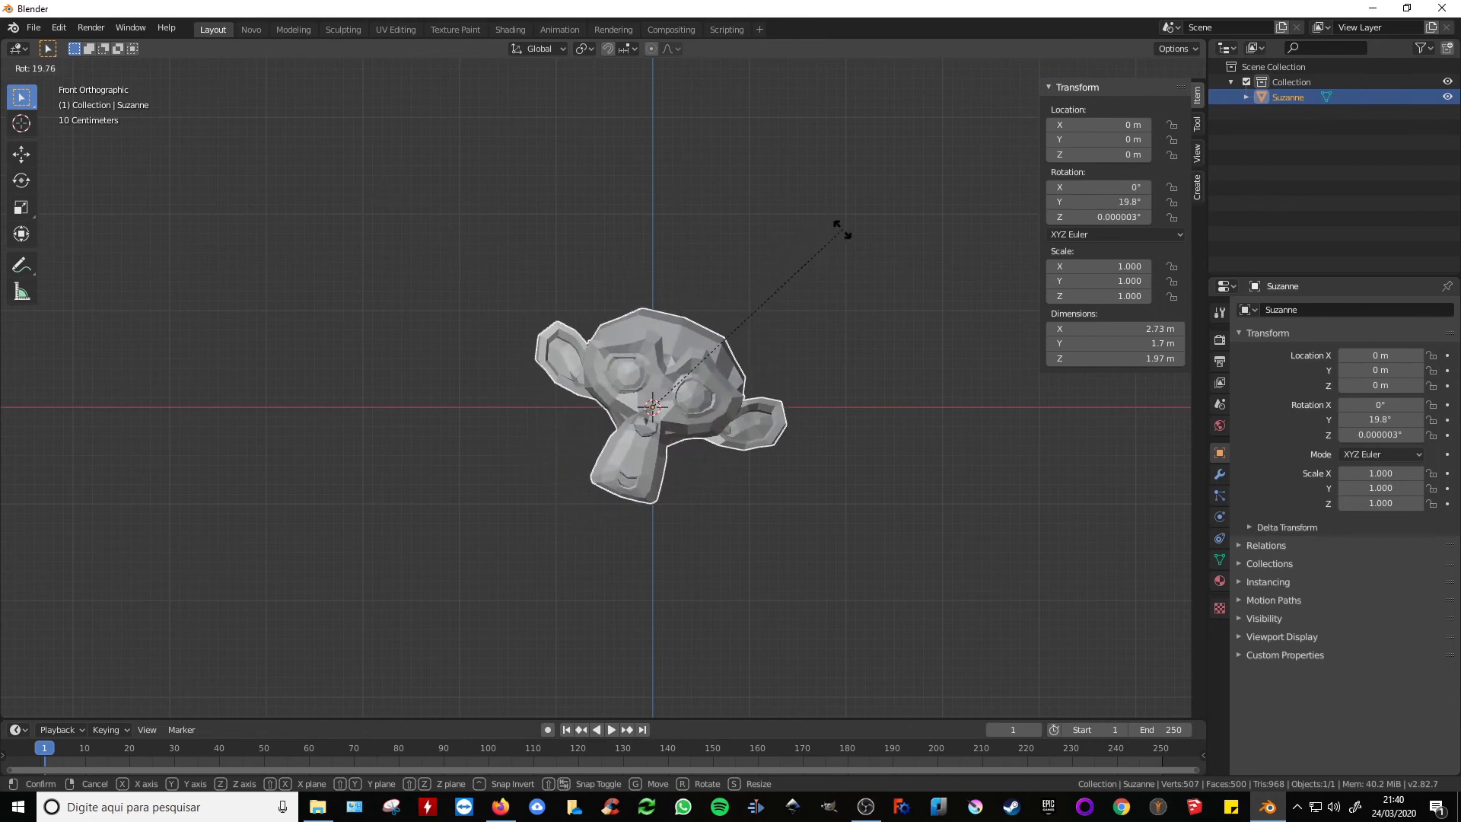
{"action": "left_click", "coordinate": [843, 230]}
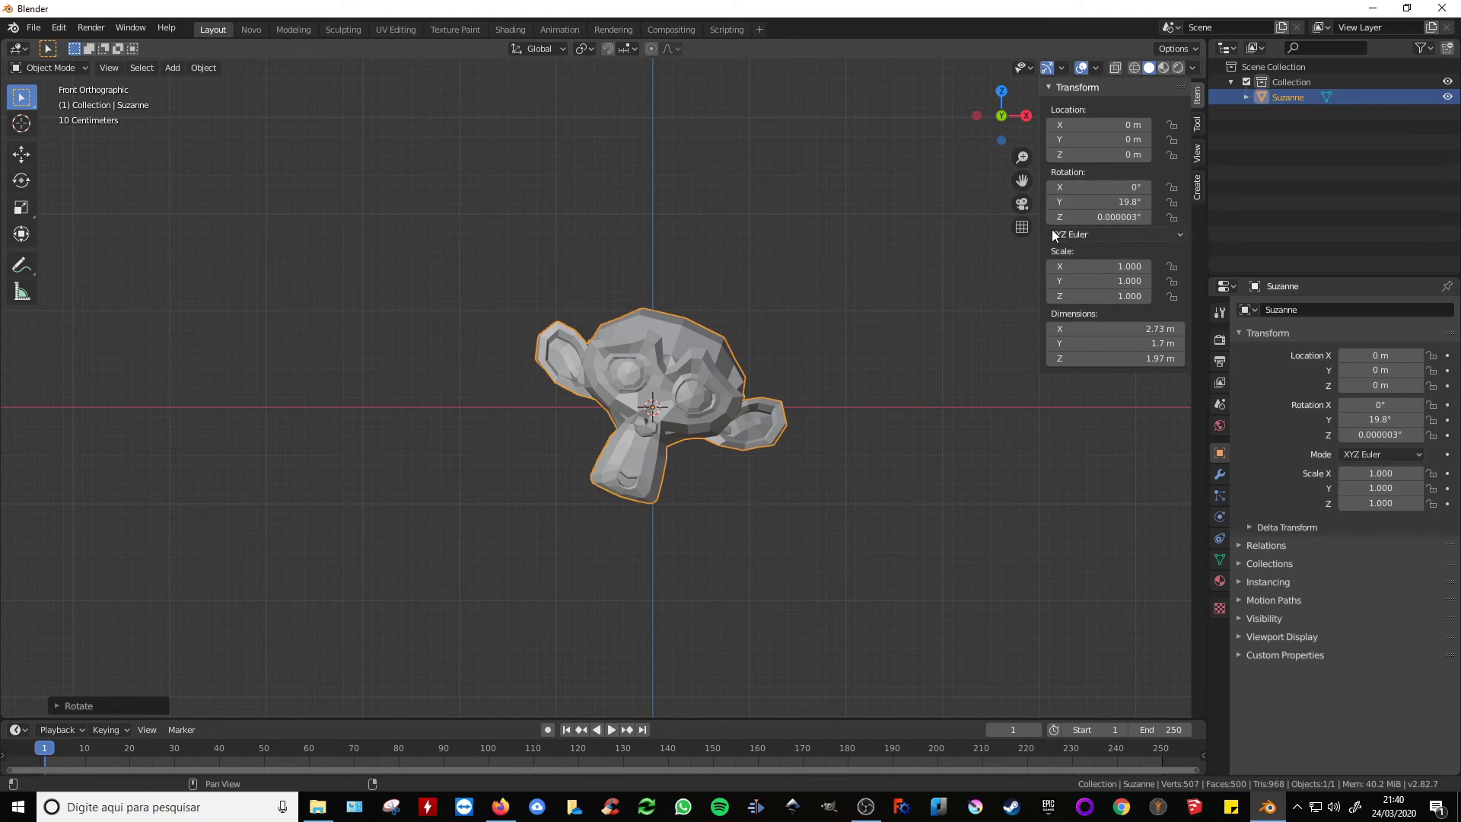
{"action": "left_click_drag", "start_coordinate": [1097, 192], "coordinate": [1097, 217]}
{"action": "key", "text": "Return"}
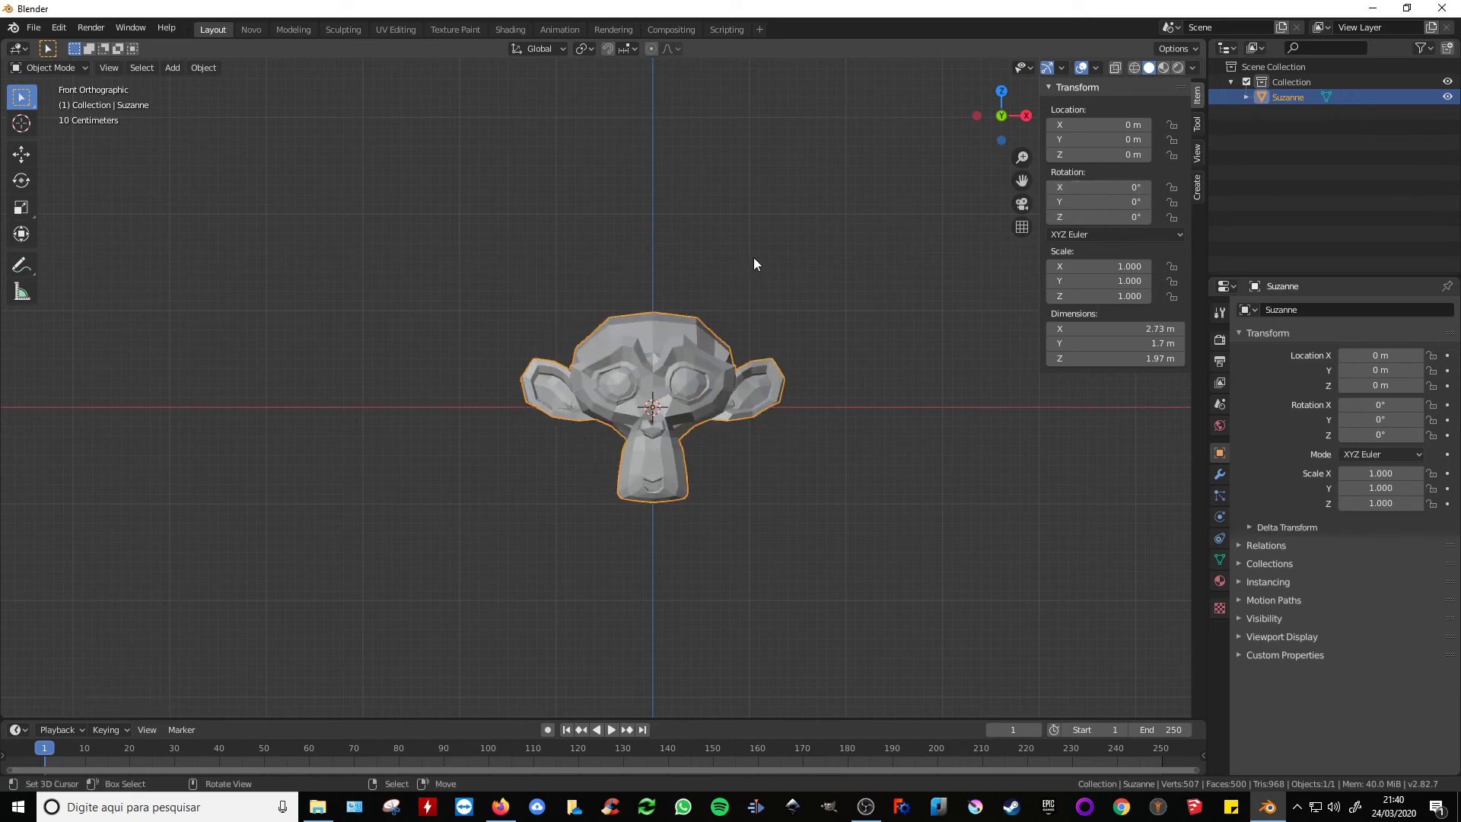
{"action": "key", "text": "KP_7"}
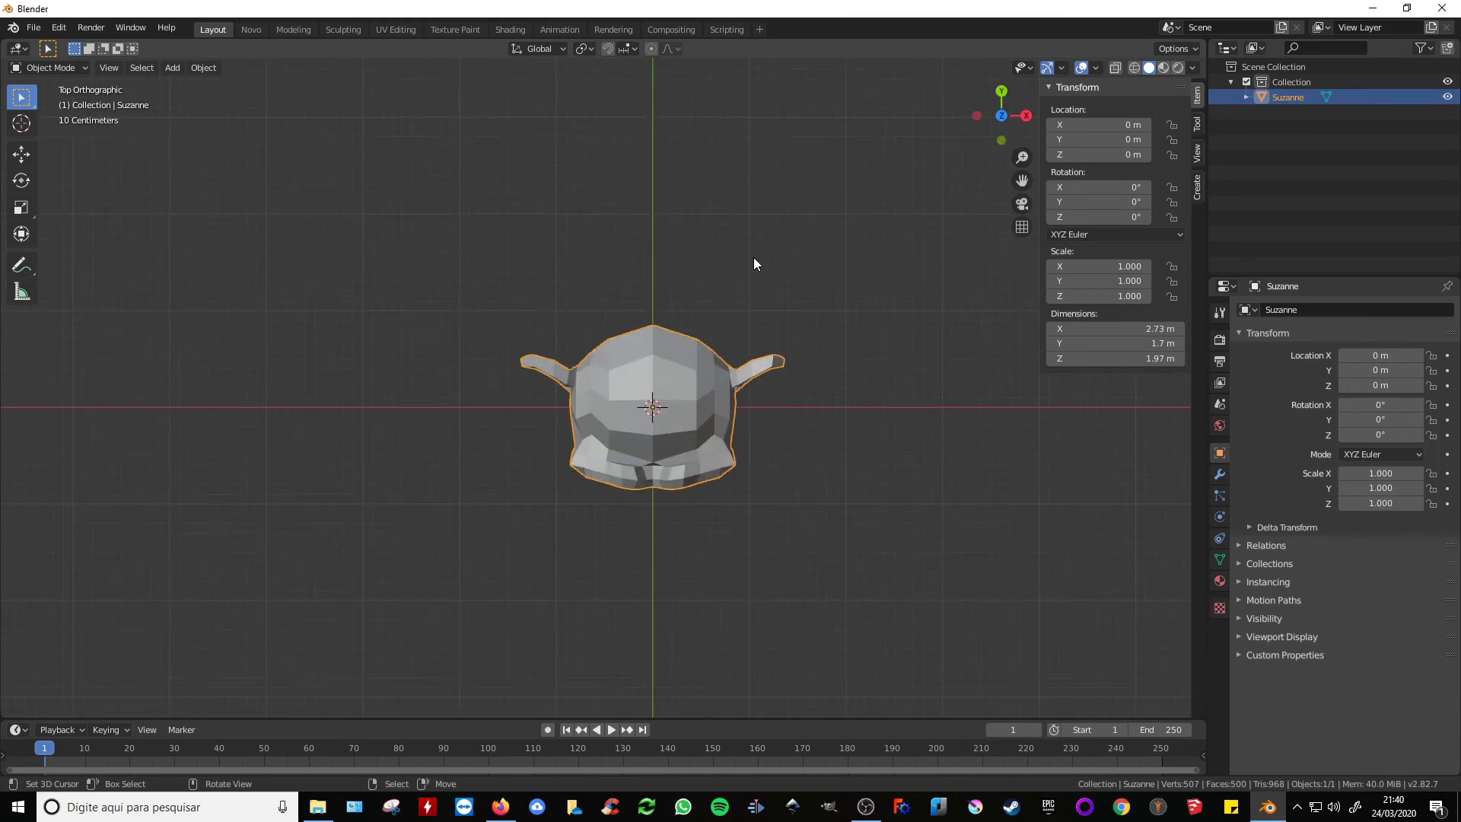
{"action": "key", "text": "r"}
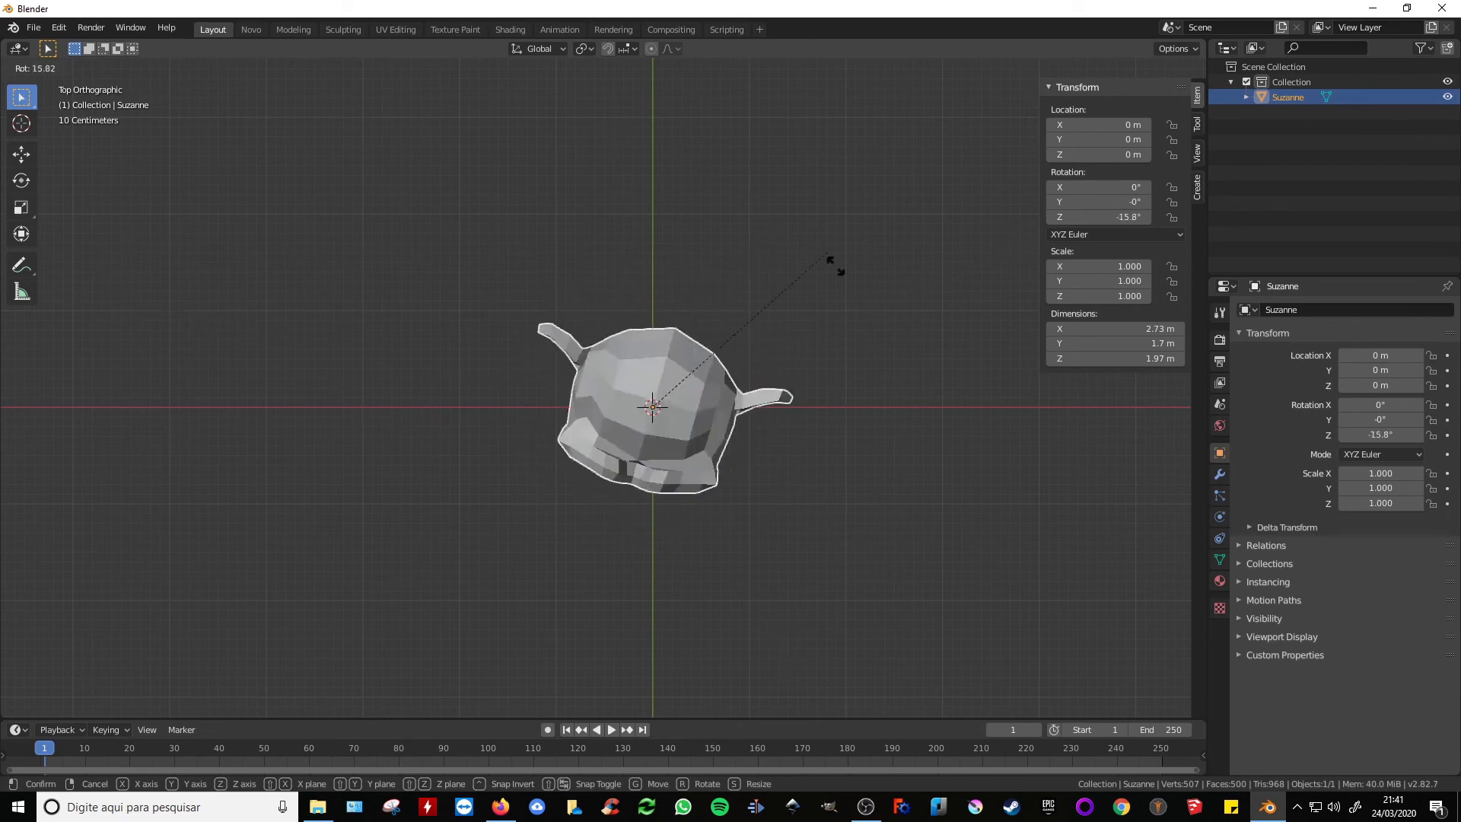
{"action": "key", "text": "Escape"}
Step: Move the monkey freehand in the right view to about -0.18 m in Y and 0.25 m in Z
{"action": "middle_click_drag", "start_coordinate": [799, 483], "coordinate": [832, 372]}
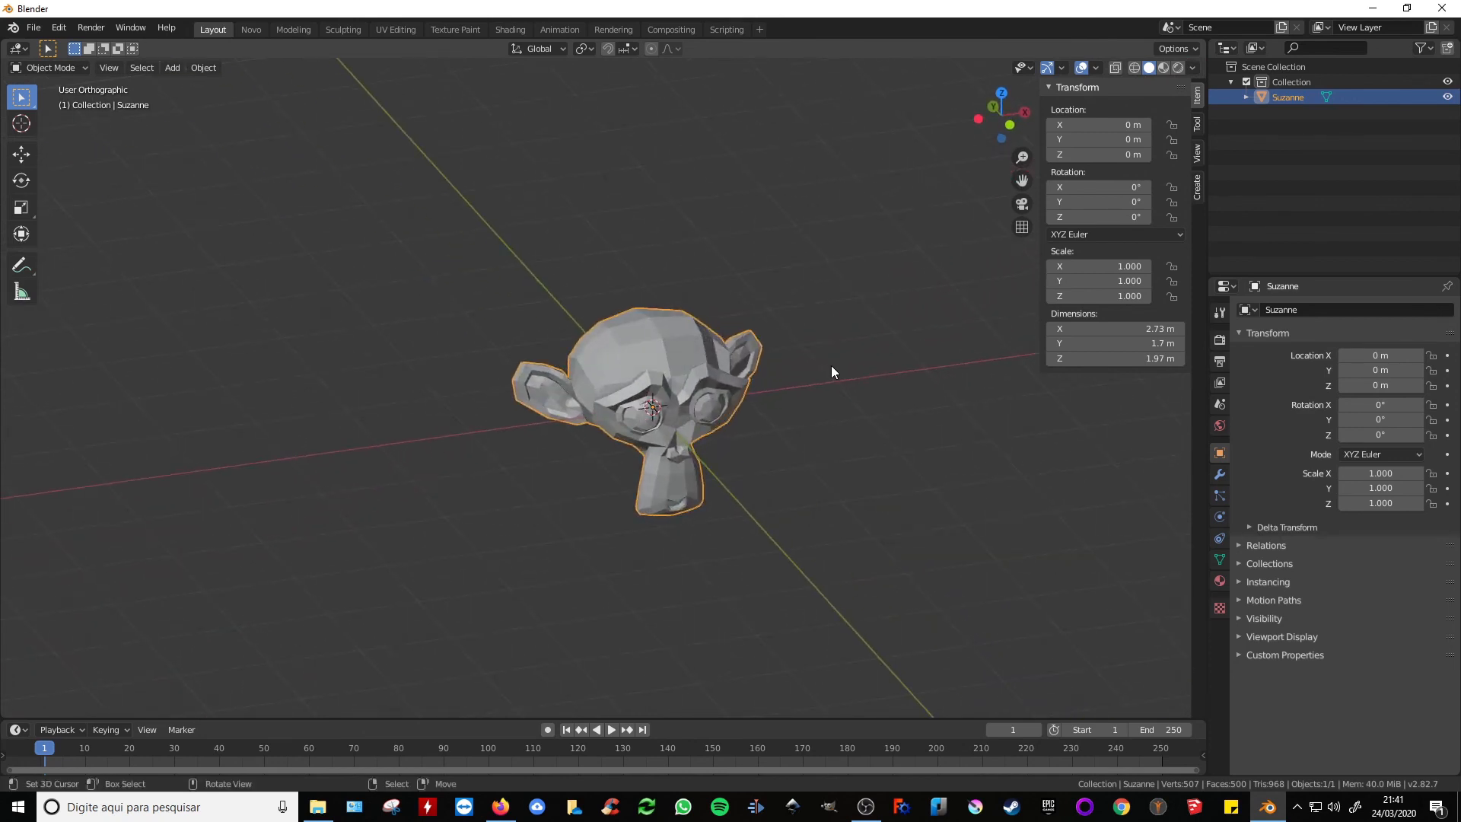
{"action": "key", "text": "KP_3"}
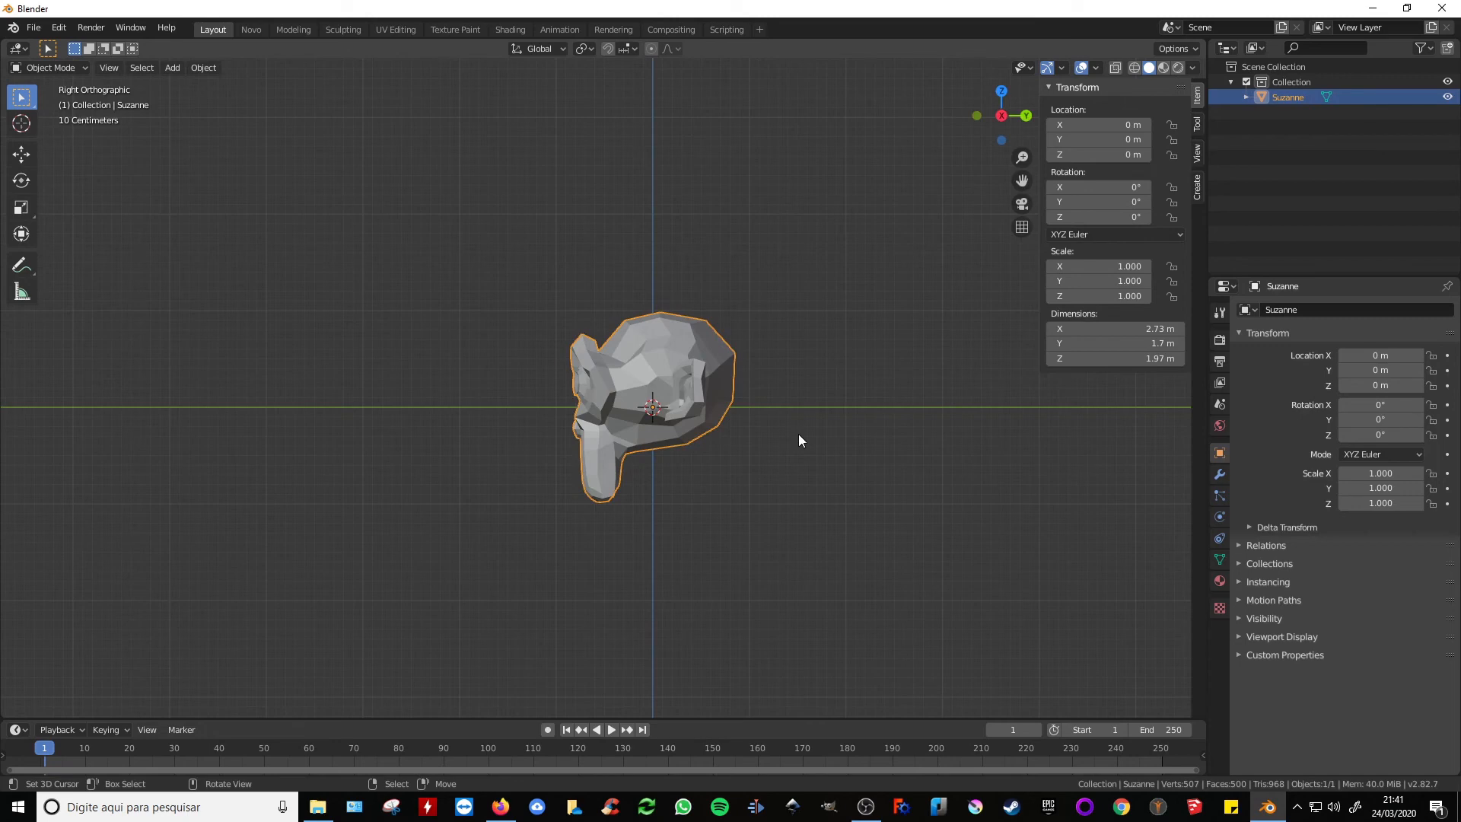
{"action": "key", "text": "g"}
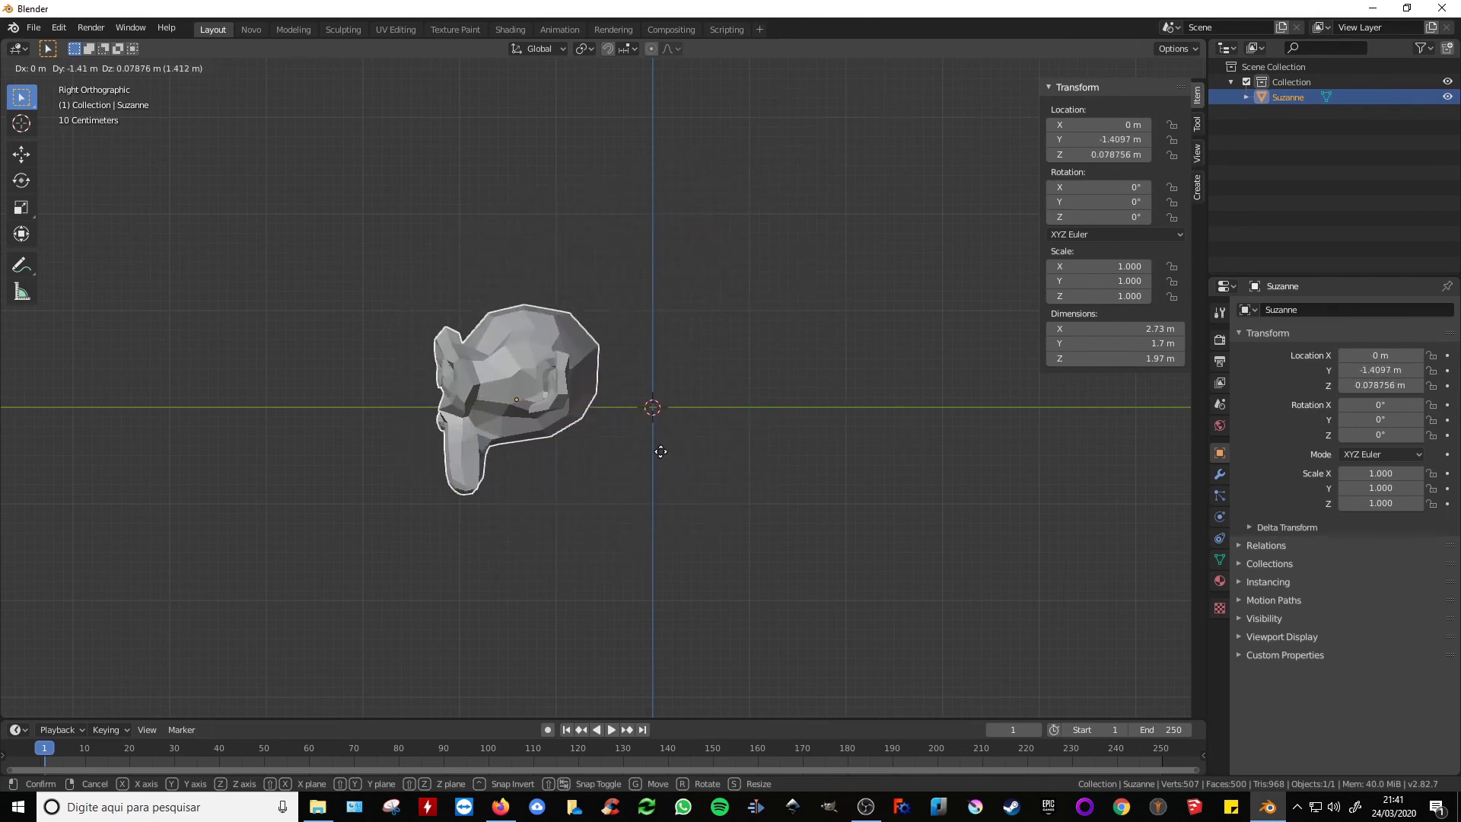
{"action": "left_click", "coordinate": [780, 408]}
{"action": "middle_click_drag", "start_coordinate": [779, 408], "coordinate": [781, 465]}
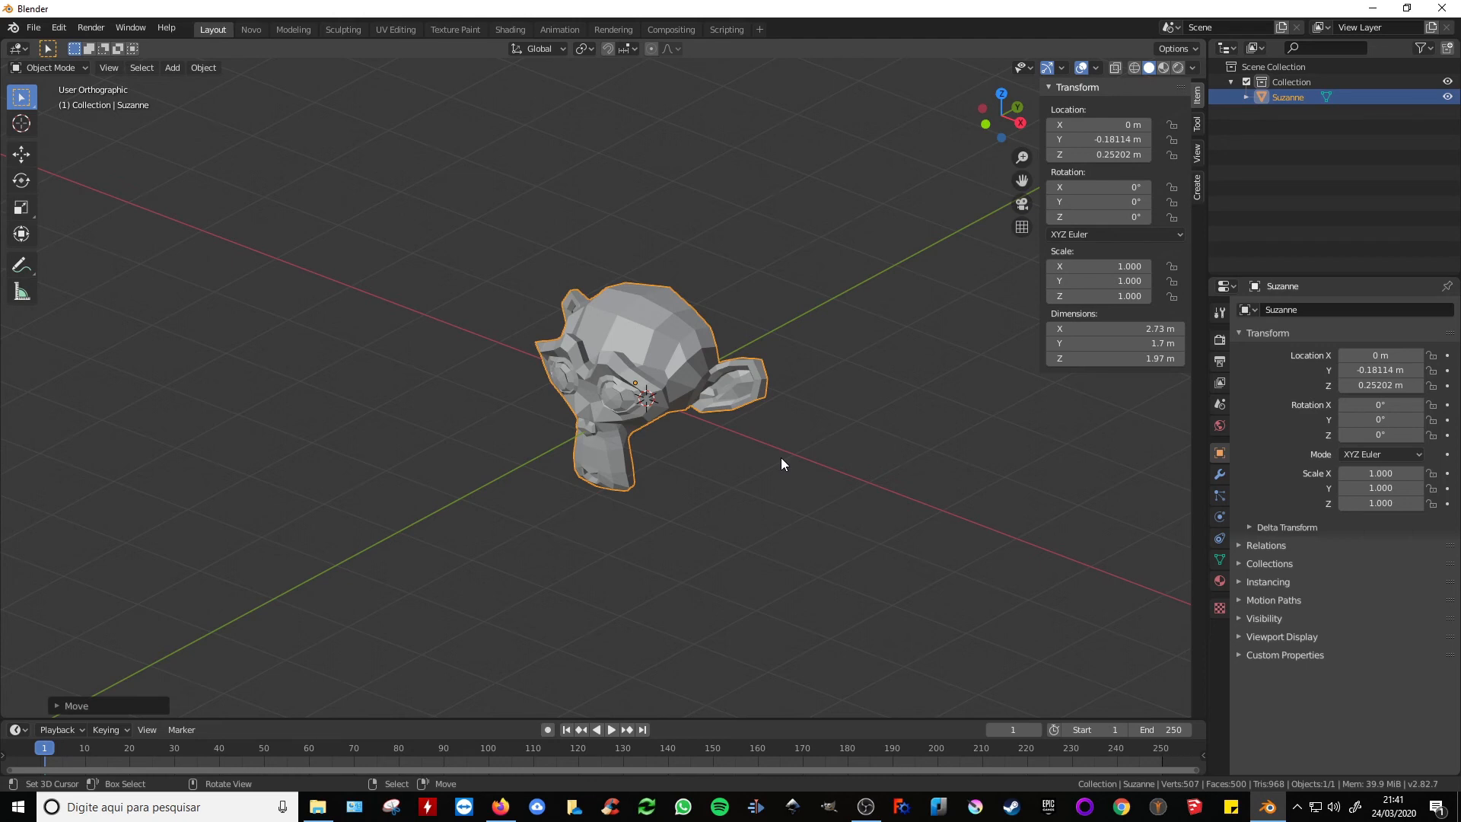
Step: Scale the monkey uniformly to about 0.80 in the front view
{"action": "key", "text": "KP_1"}
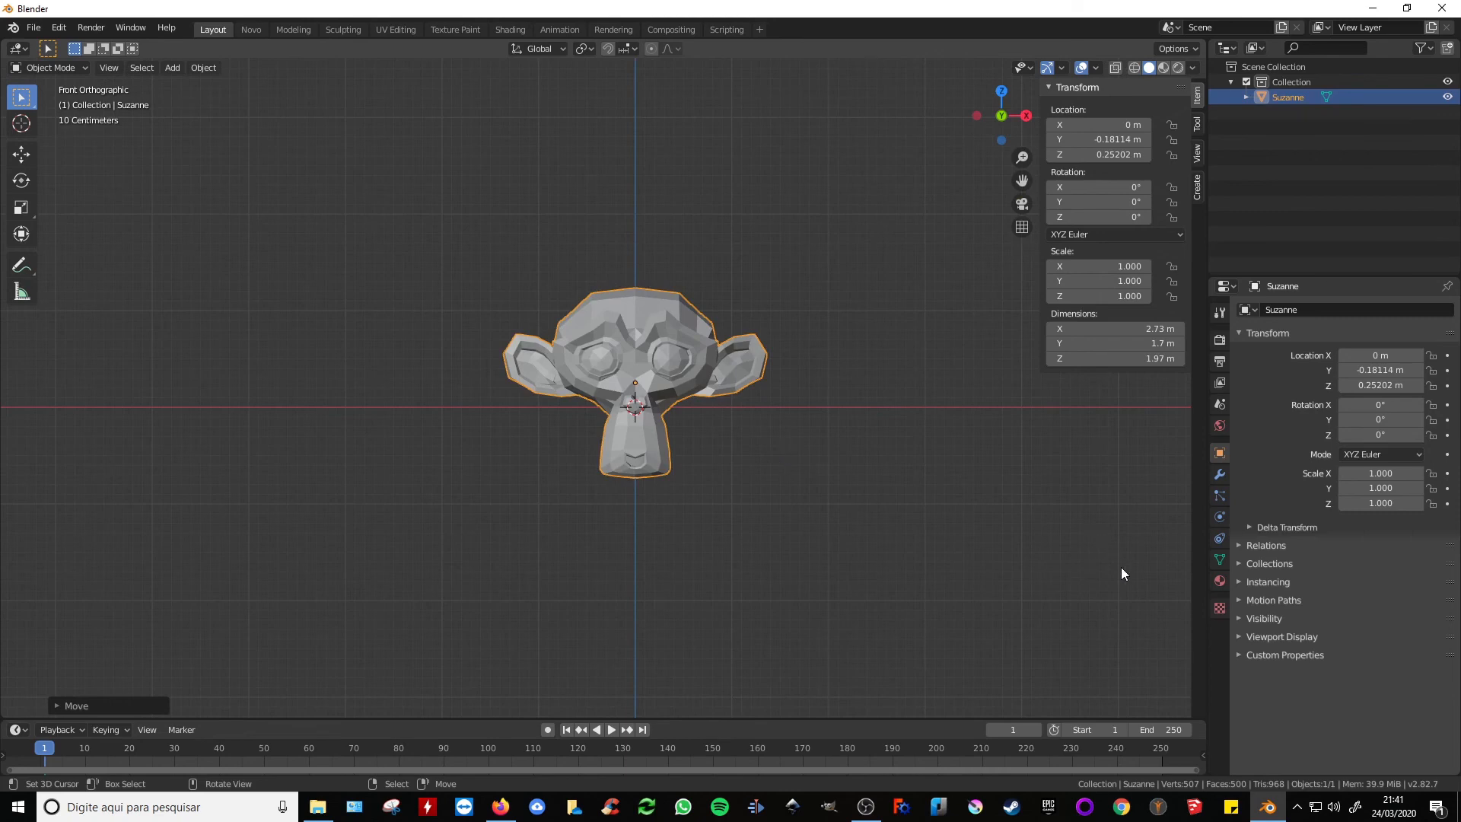
{"action": "key", "text": "s"}
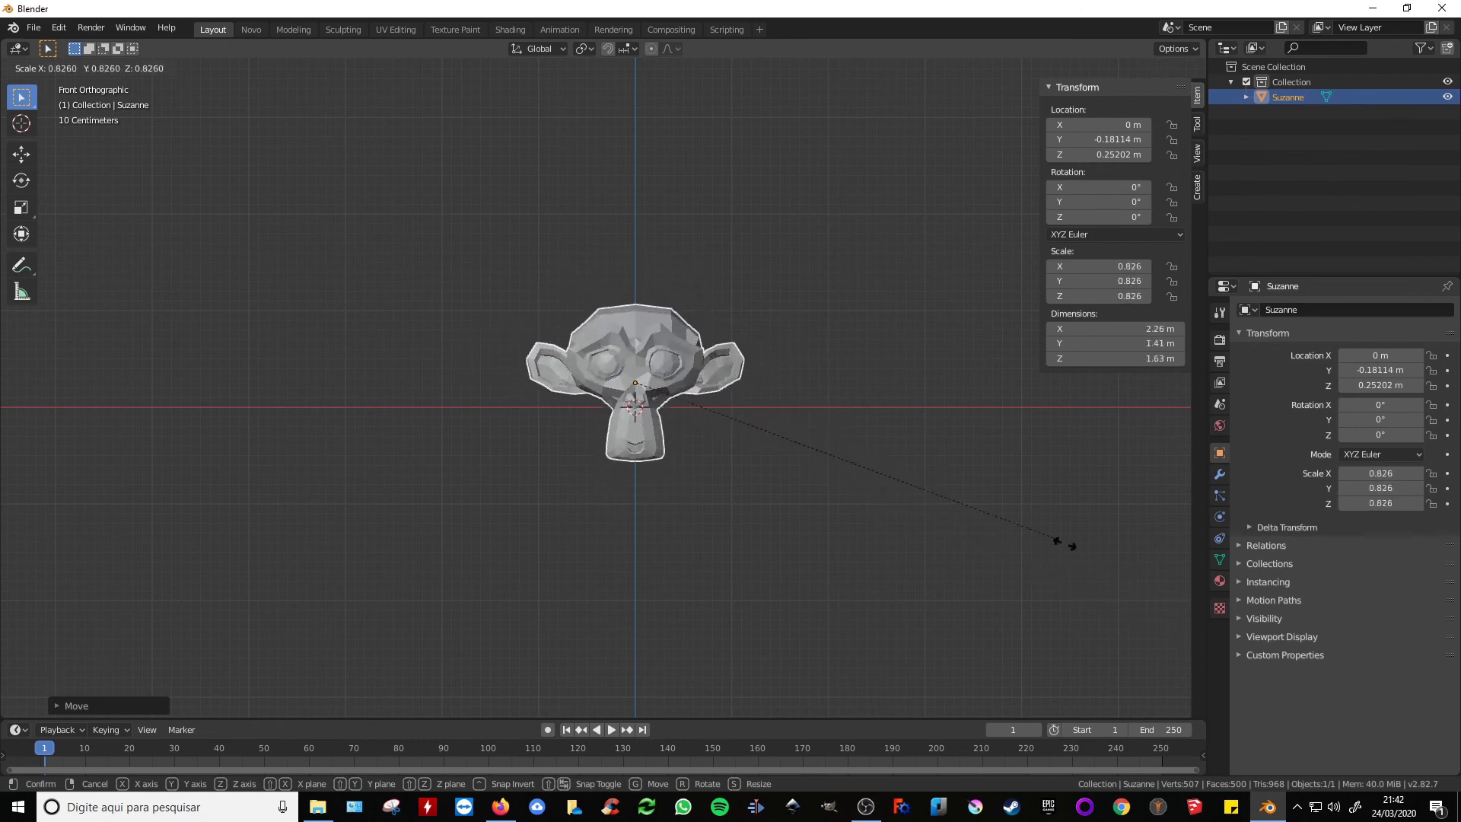
{"action": "left_click", "coordinate": [1021, 574]}
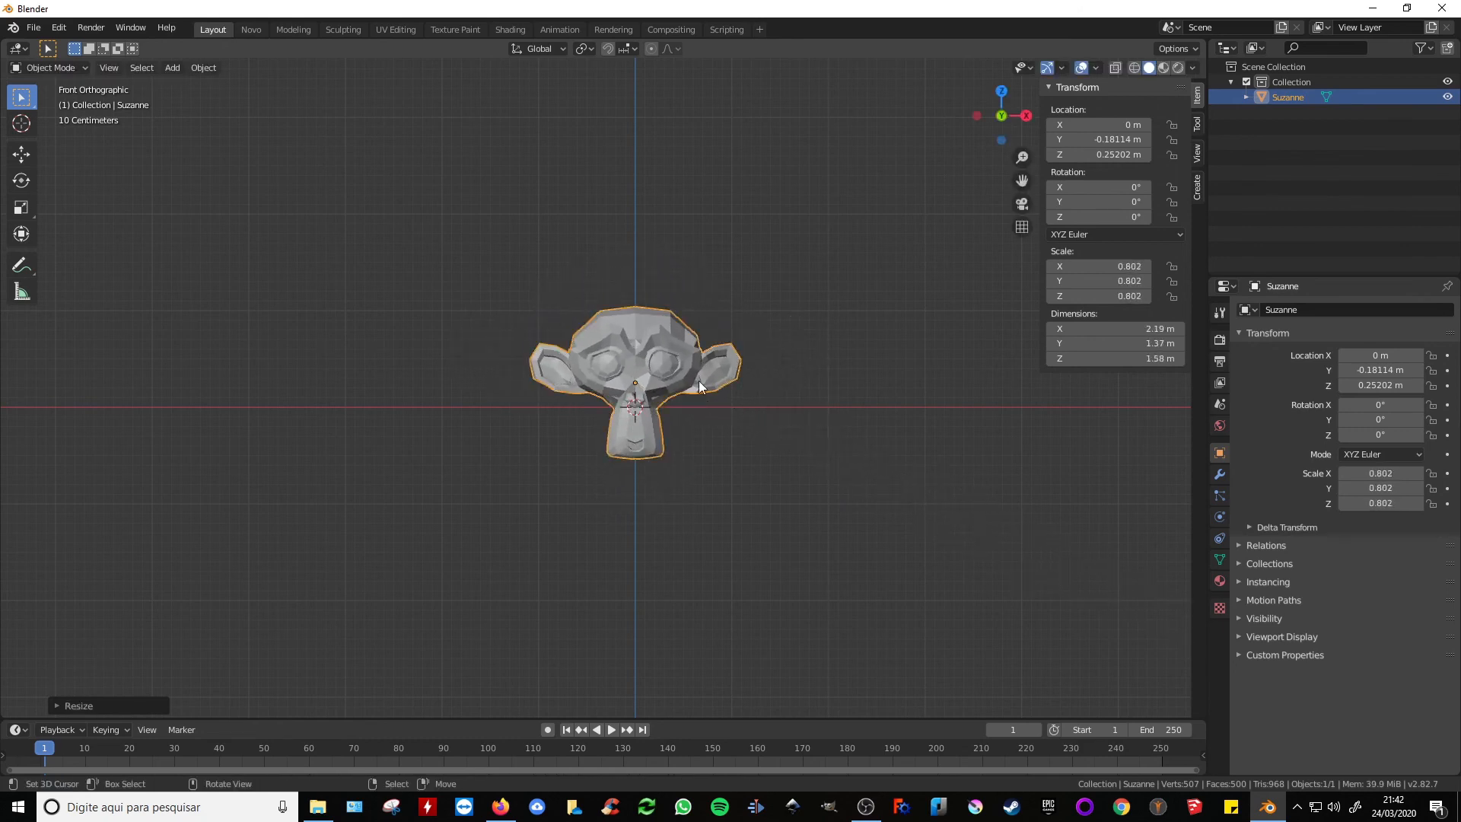
{"action": "middle_click_drag", "start_coordinate": [699, 380], "coordinate": [618, 404]}
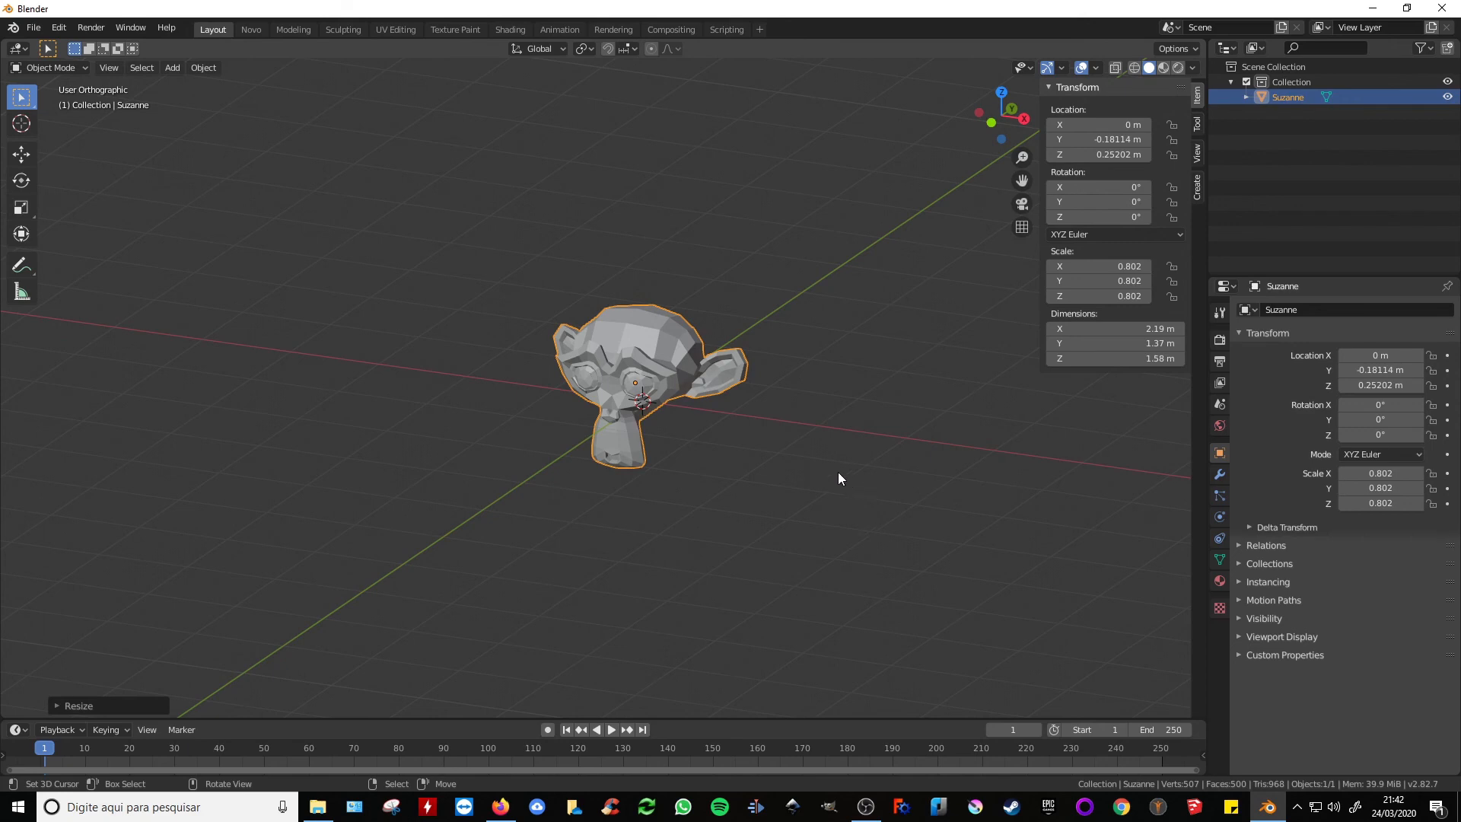
Step: Enlarge the monkey along X and Z only, with the global Y axis locked, to a scale of about 1.17
{"action": "key", "text": "s"}
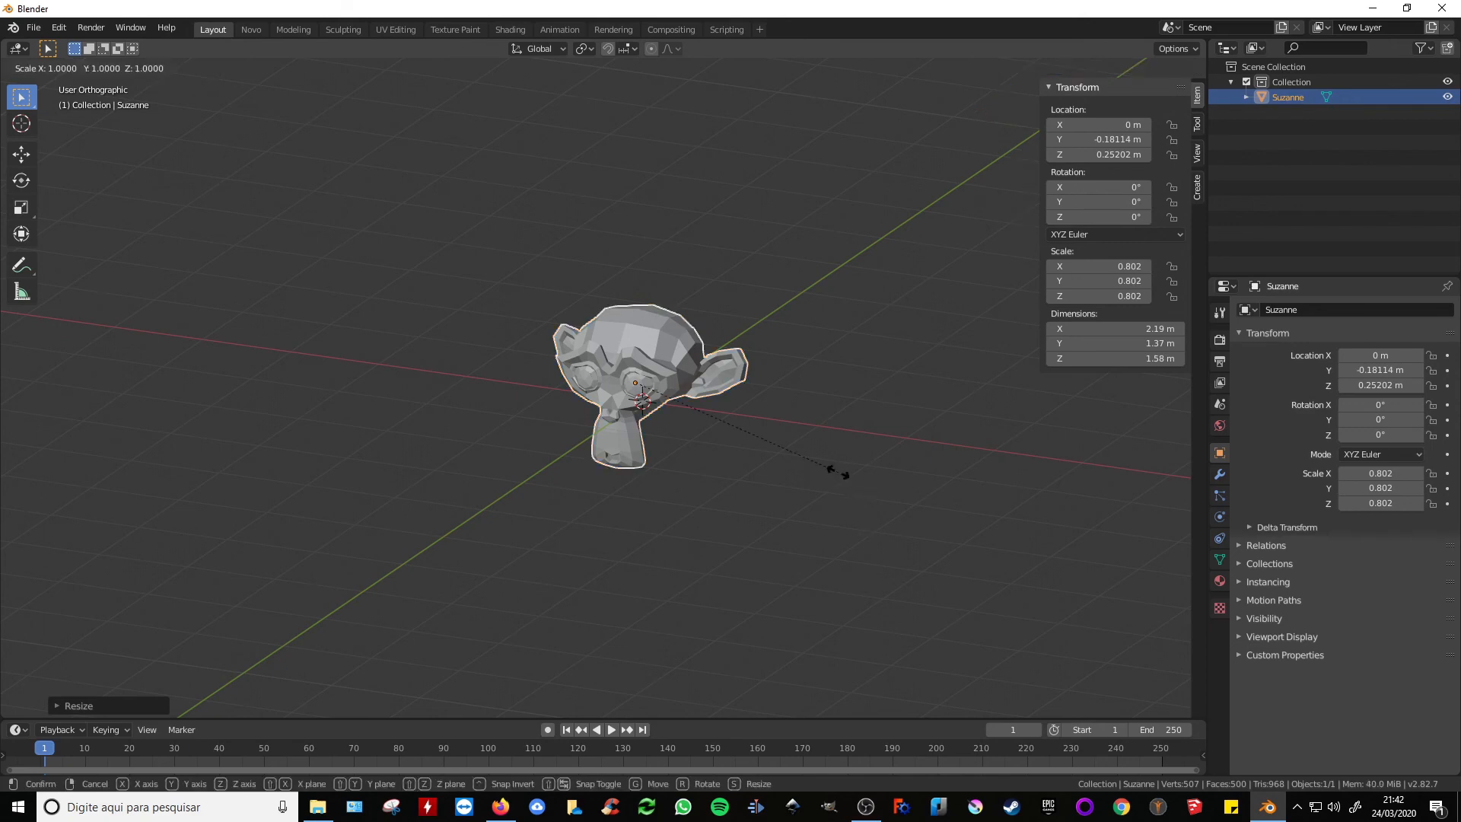
{"action": "key", "text": "shift+y"}
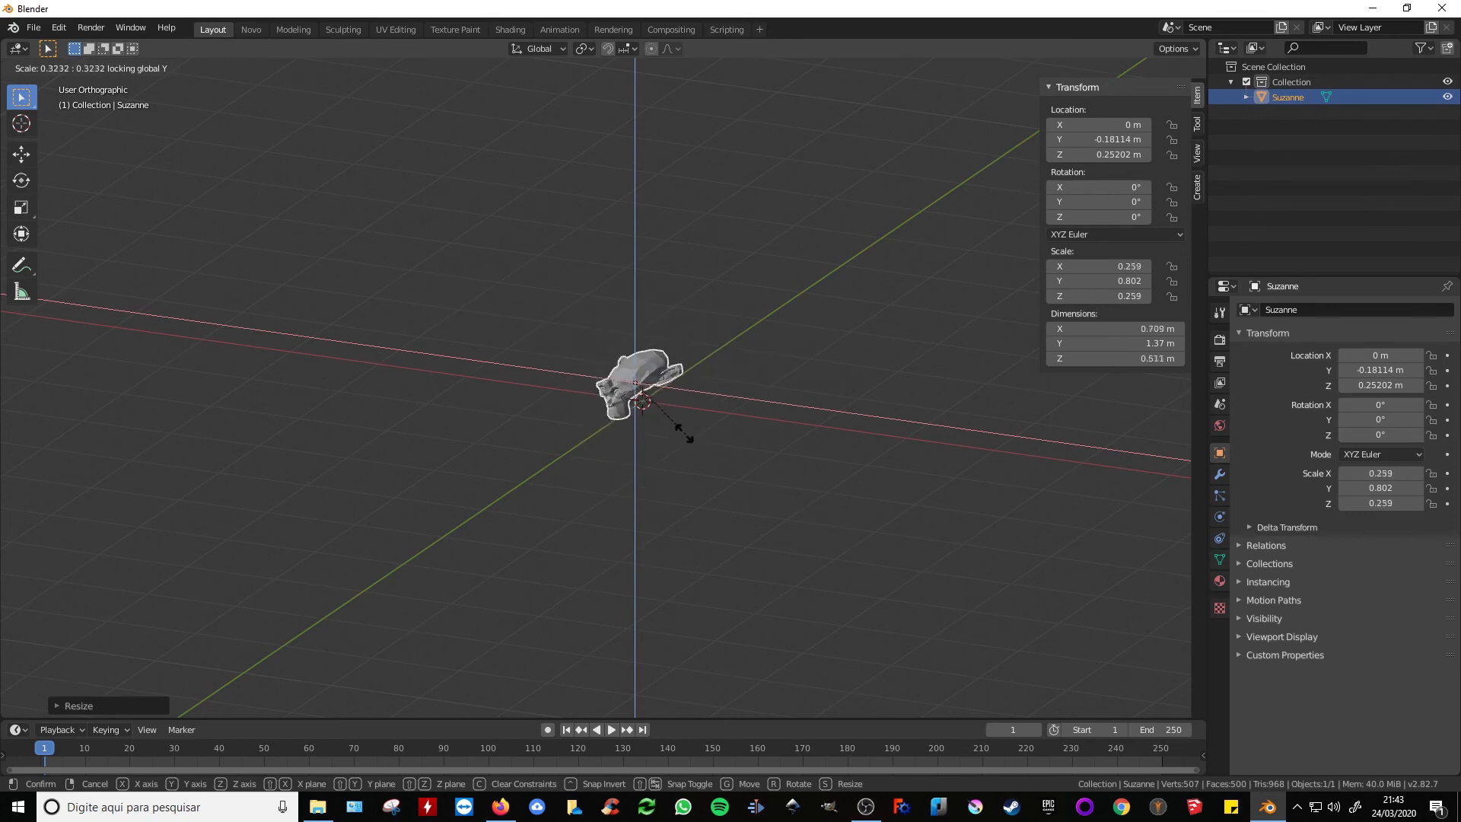
{"action": "left_click", "coordinate": [713, 533]}
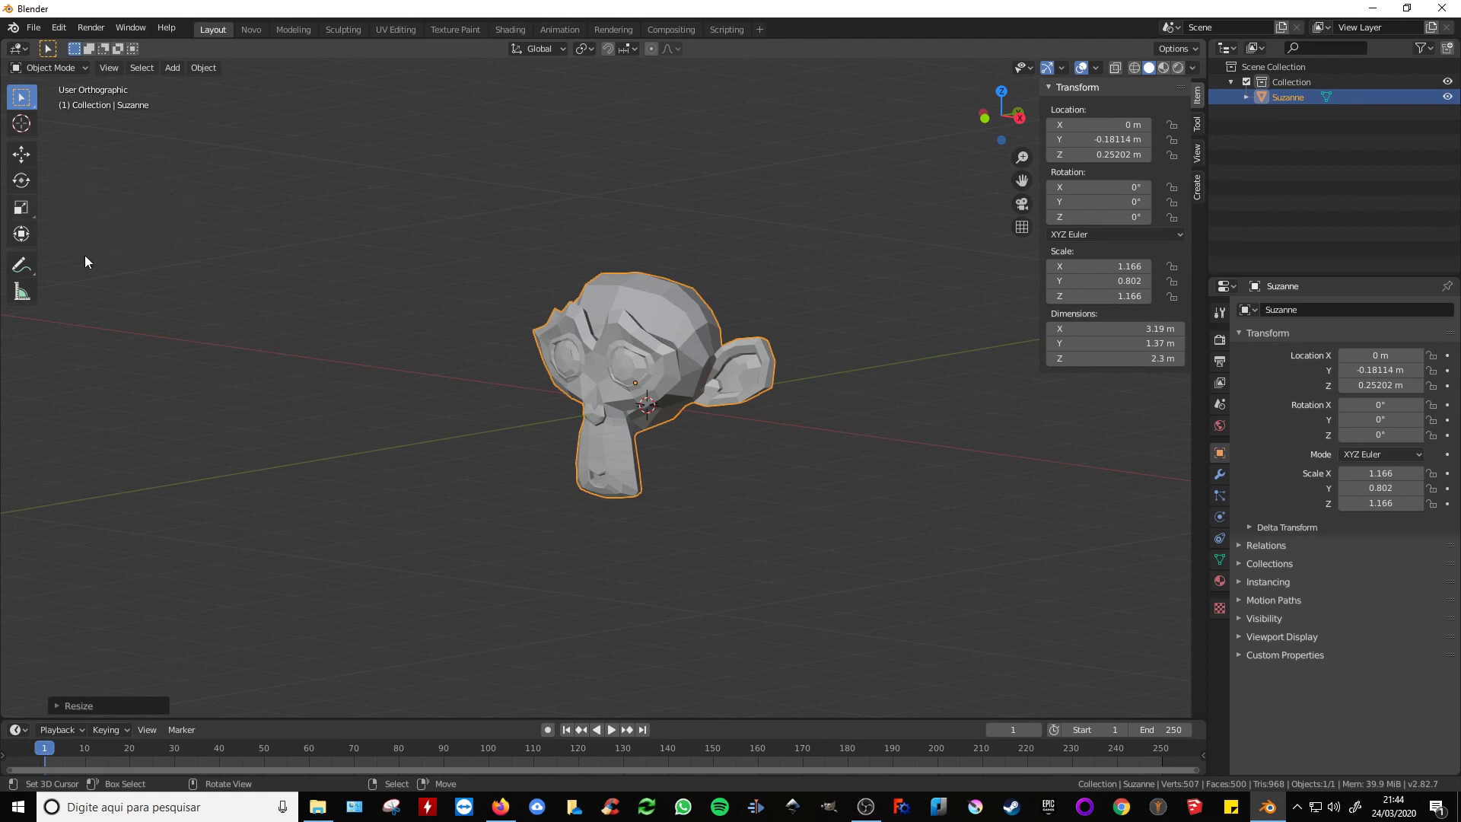
Step: Flatten the monkey vertically from its upper face with the Scale Cage tool, to a Z scale of about 0.84
{"action": "left_click", "coordinate": [21, 211]}
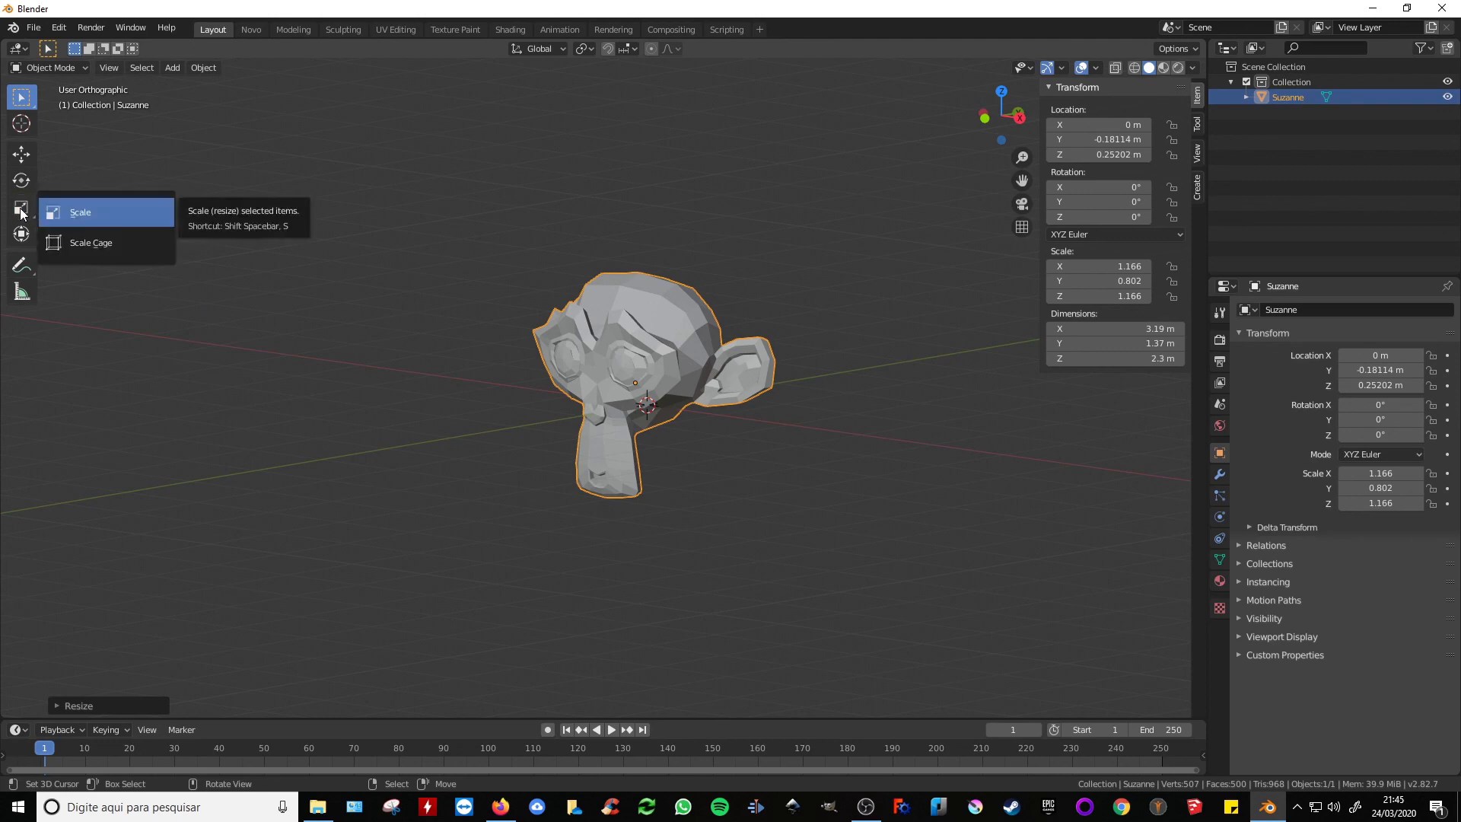
{"action": "left_click", "coordinate": [98, 244]}
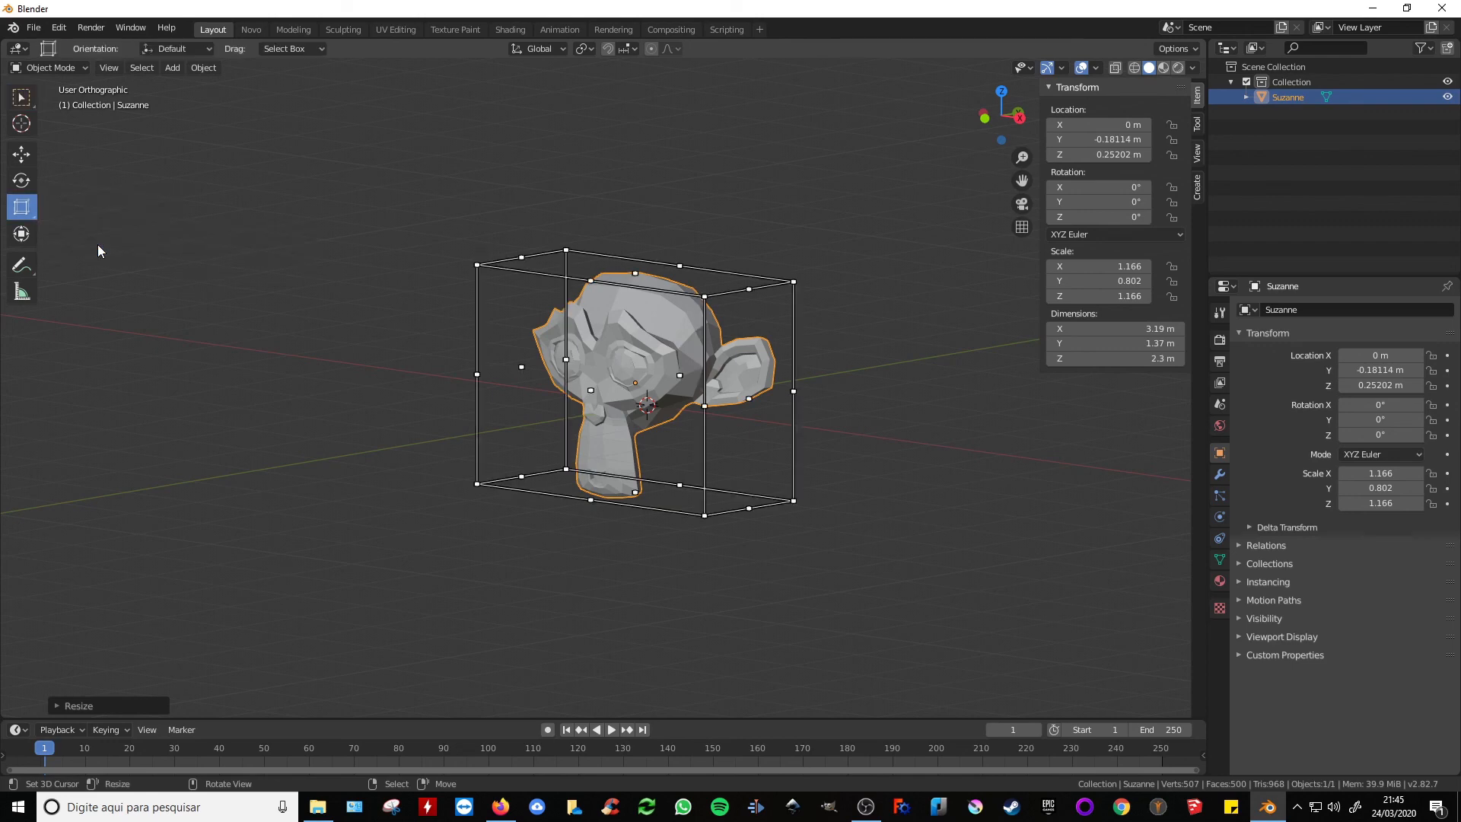
{"action": "mouse_move", "coordinate": [716, 261]}
{"action": "middle_mouse_down"}
{"action": "mouse_move", "coordinate": [549, 258]}
{"action": "mouse_move", "coordinate": [719, 277]}
{"action": "mouse_move", "coordinate": [714, 261]}
{"action": "middle_mouse_up"}
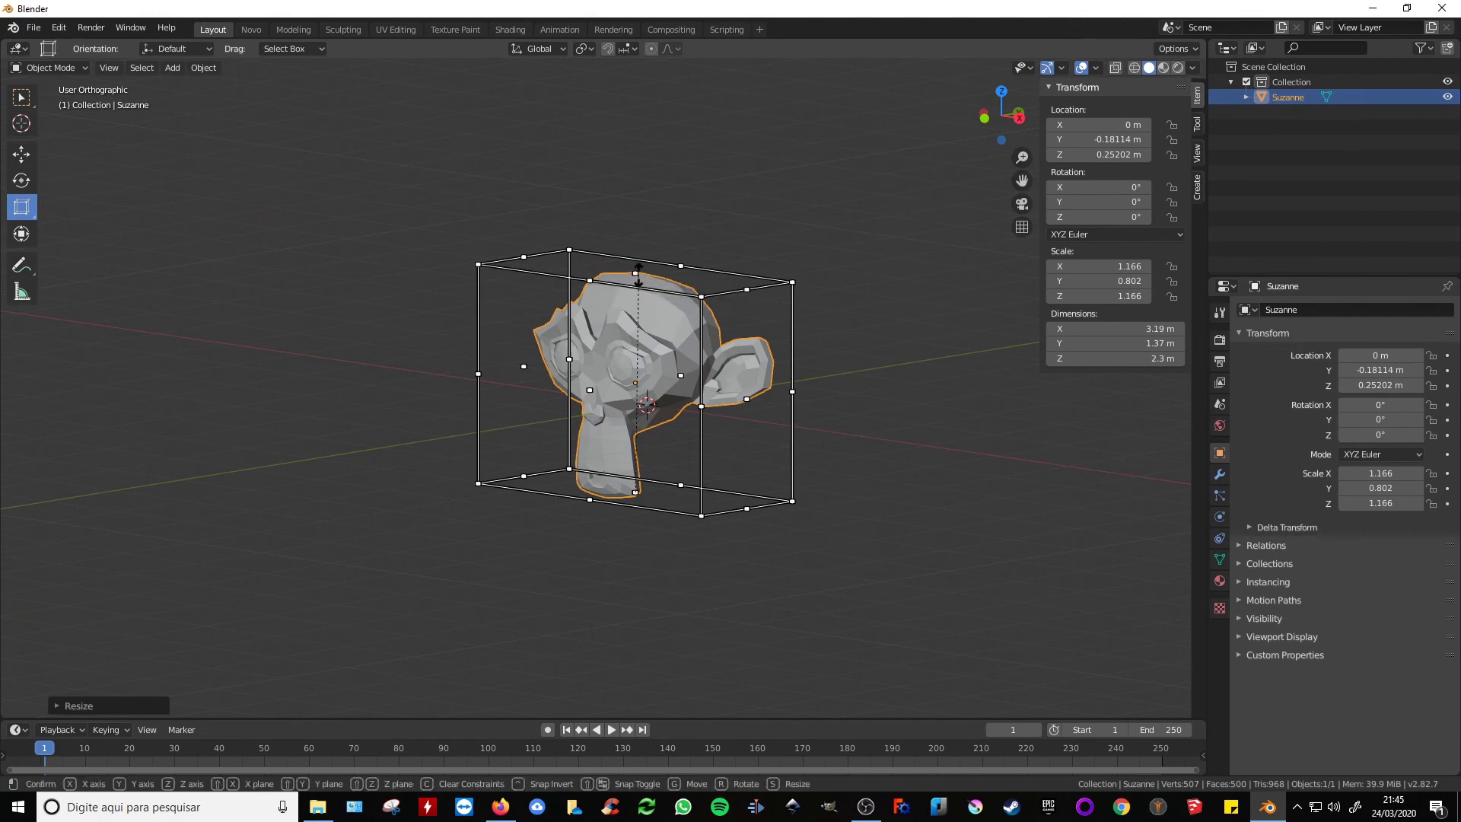
{"action": "left_click_drag", "start_coordinate": [631, 269], "coordinate": [632, 319]}
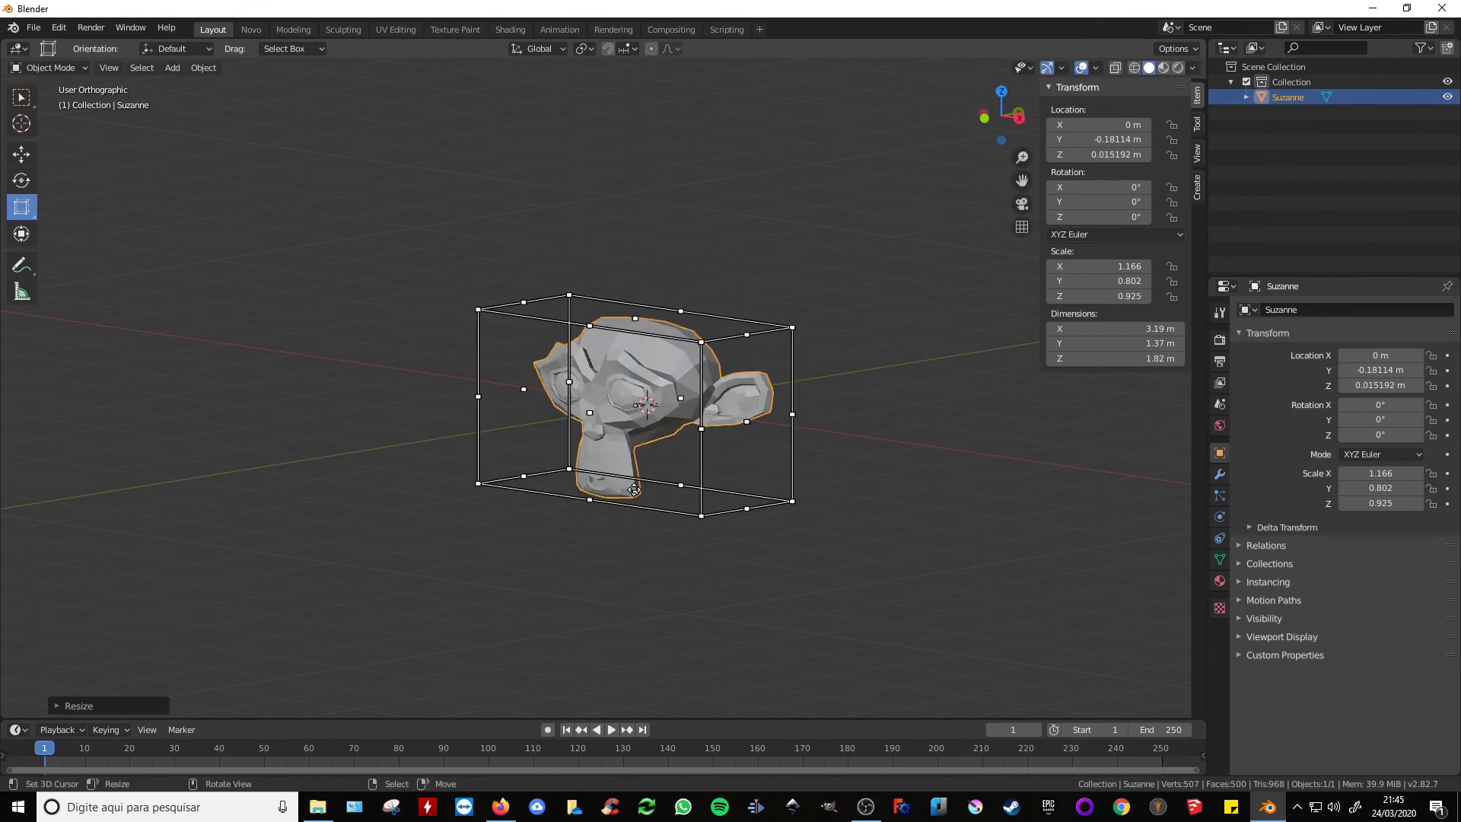
{"action": "left_click_drag", "start_coordinate": [636, 319], "coordinate": [625, 141]}
{"action": "left_click_drag", "start_coordinate": [618, 312], "coordinate": [636, 324]}
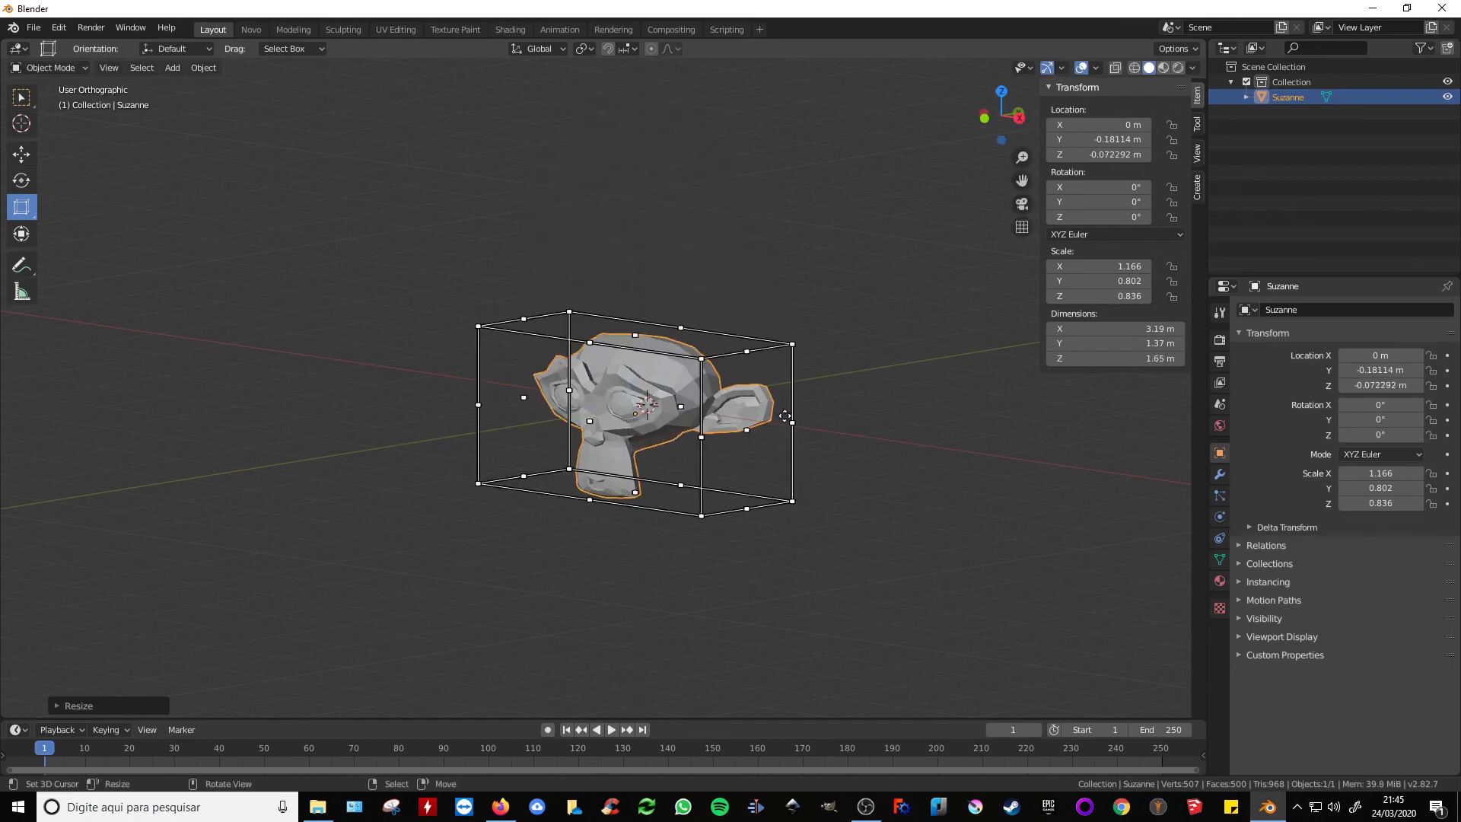
Step: Resize the monkey's width along the global X axis from one side of the scale cage, to about 1.13
{"action": "mouse_move", "coordinate": [784, 416]}
{"action": "middle_mouse_down"}
{"action": "mouse_move", "coordinate": [837, 449]}
{"action": "mouse_move", "coordinate": [783, 434]}
{"action": "middle_mouse_up"}
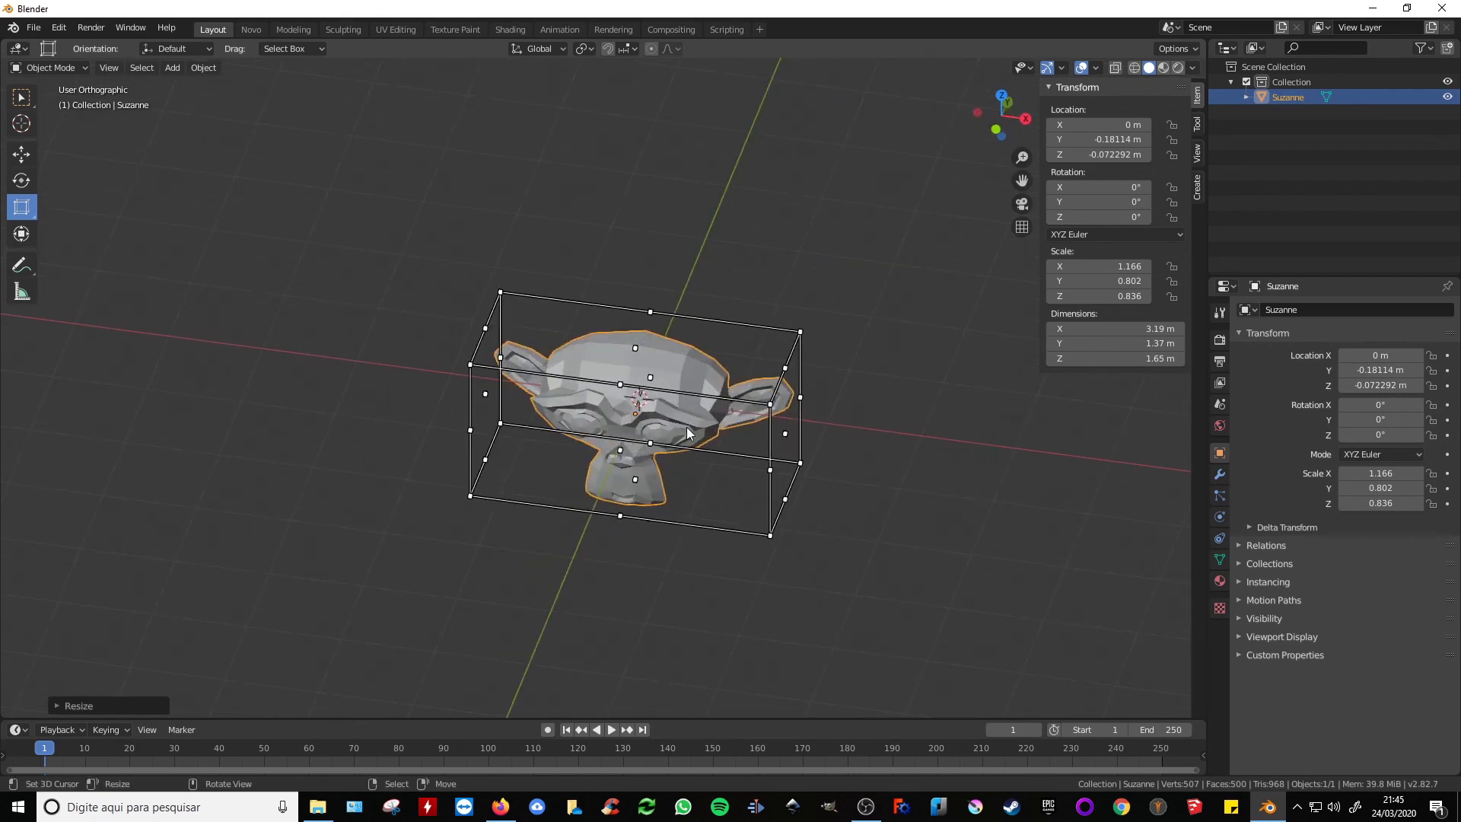
{"action": "key", "text": "s"}
{"action": "key", "text": "x"}
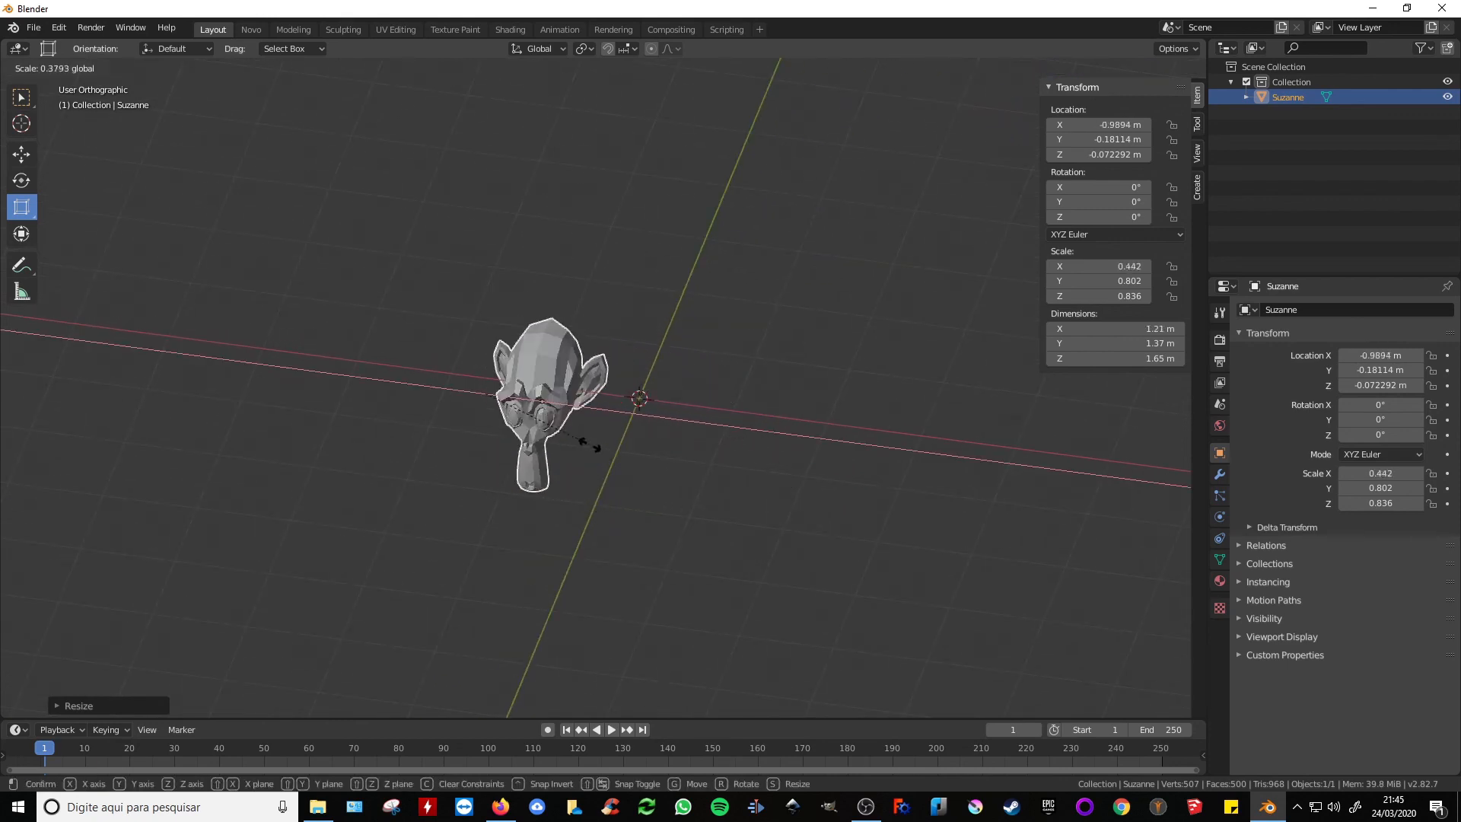
{"action": "left_click", "coordinate": [792, 392]}
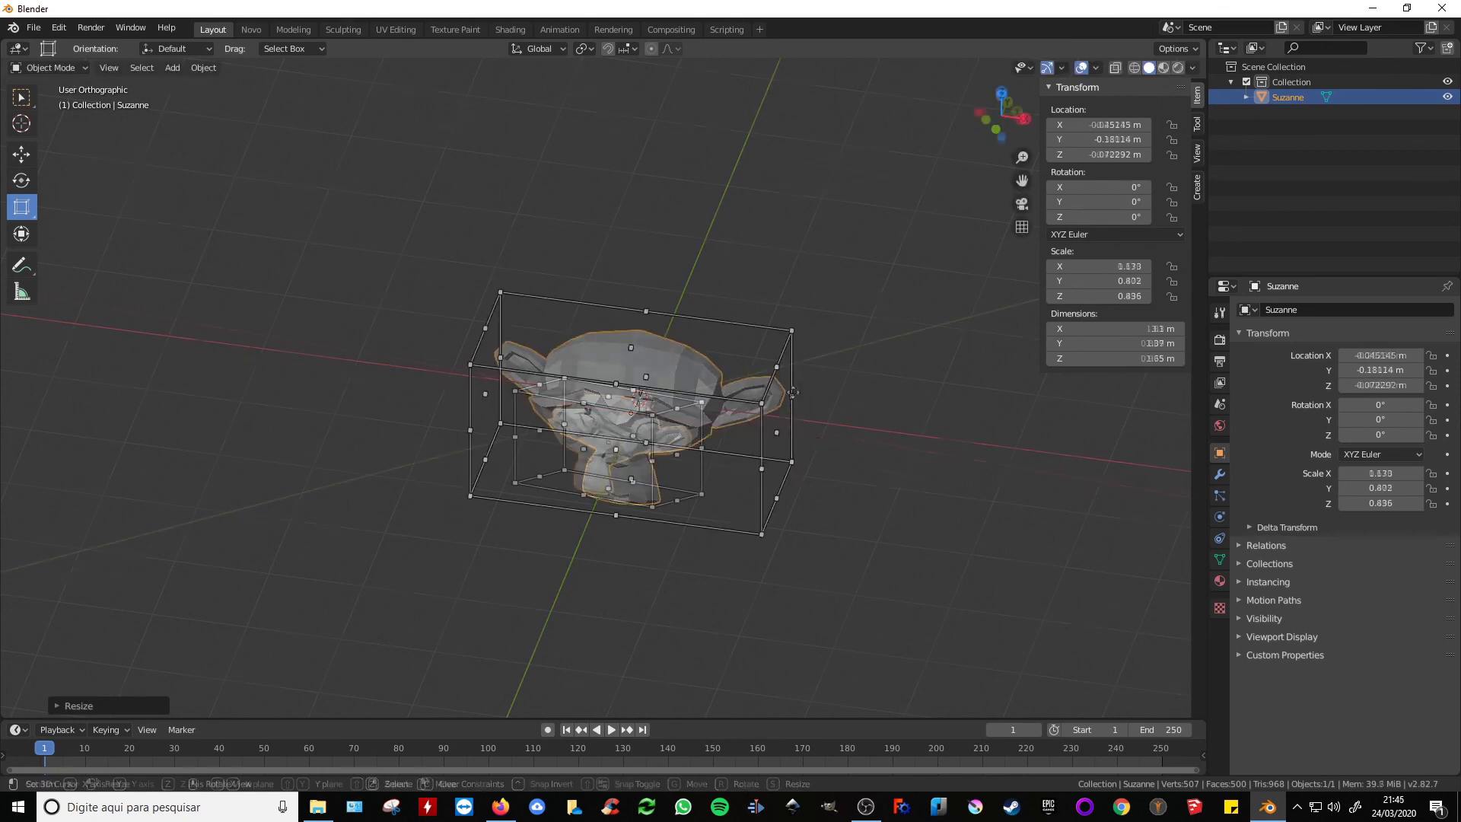
Step: Shrink the monkey on all three axes with the scale cage, to scales of about 0.67 in X, 0.51 in Y and 0.53 in Z
{"action": "left_click_drag", "start_coordinate": [584, 403], "coordinate": [641, 358]}
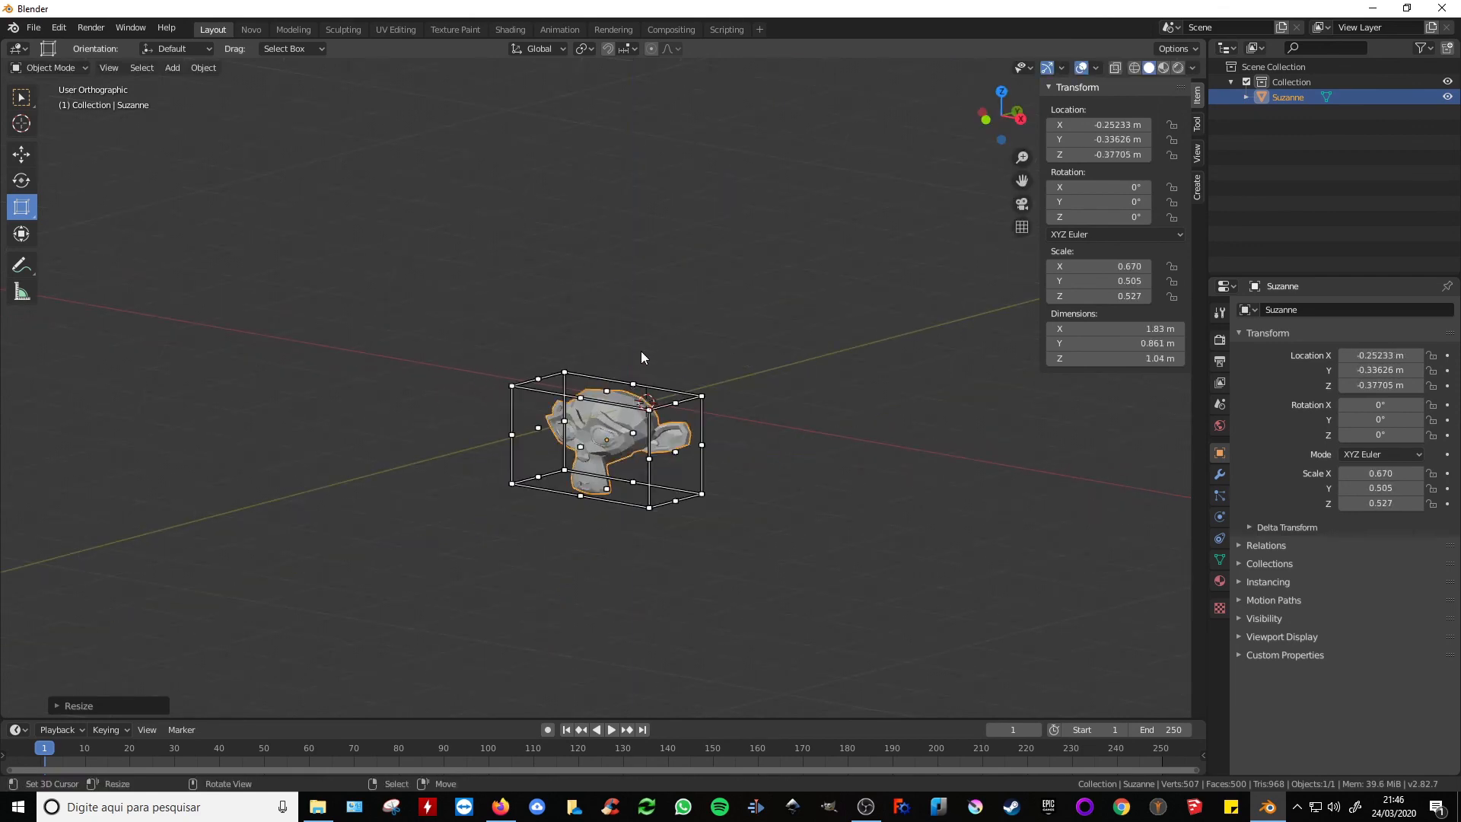
{"action": "middle_click_drag", "start_coordinate": [641, 358], "coordinate": [560, 380]}
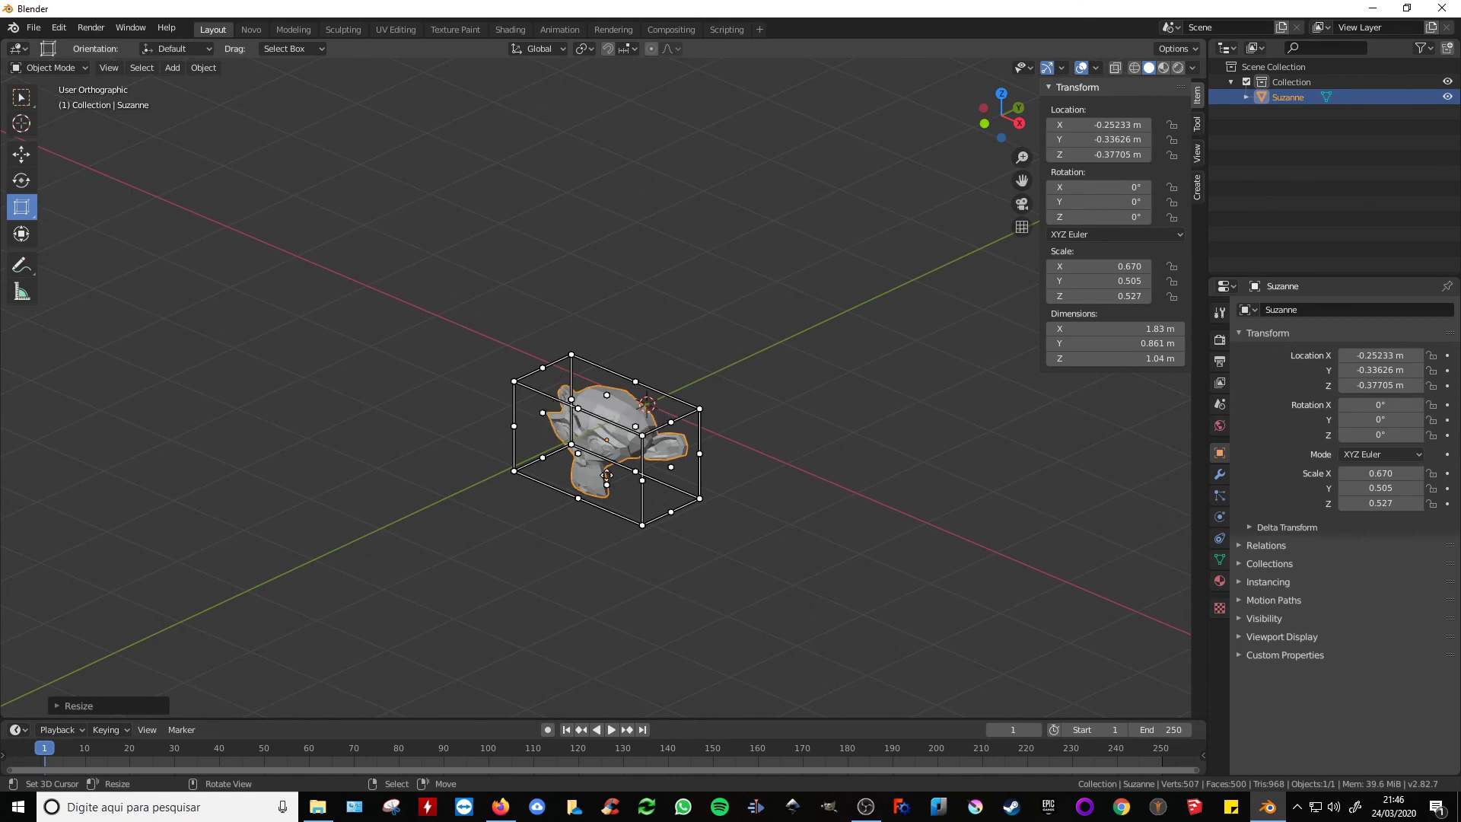
{"action": "middle_click_drag", "start_coordinate": [601, 453], "coordinate": [598, 445]}
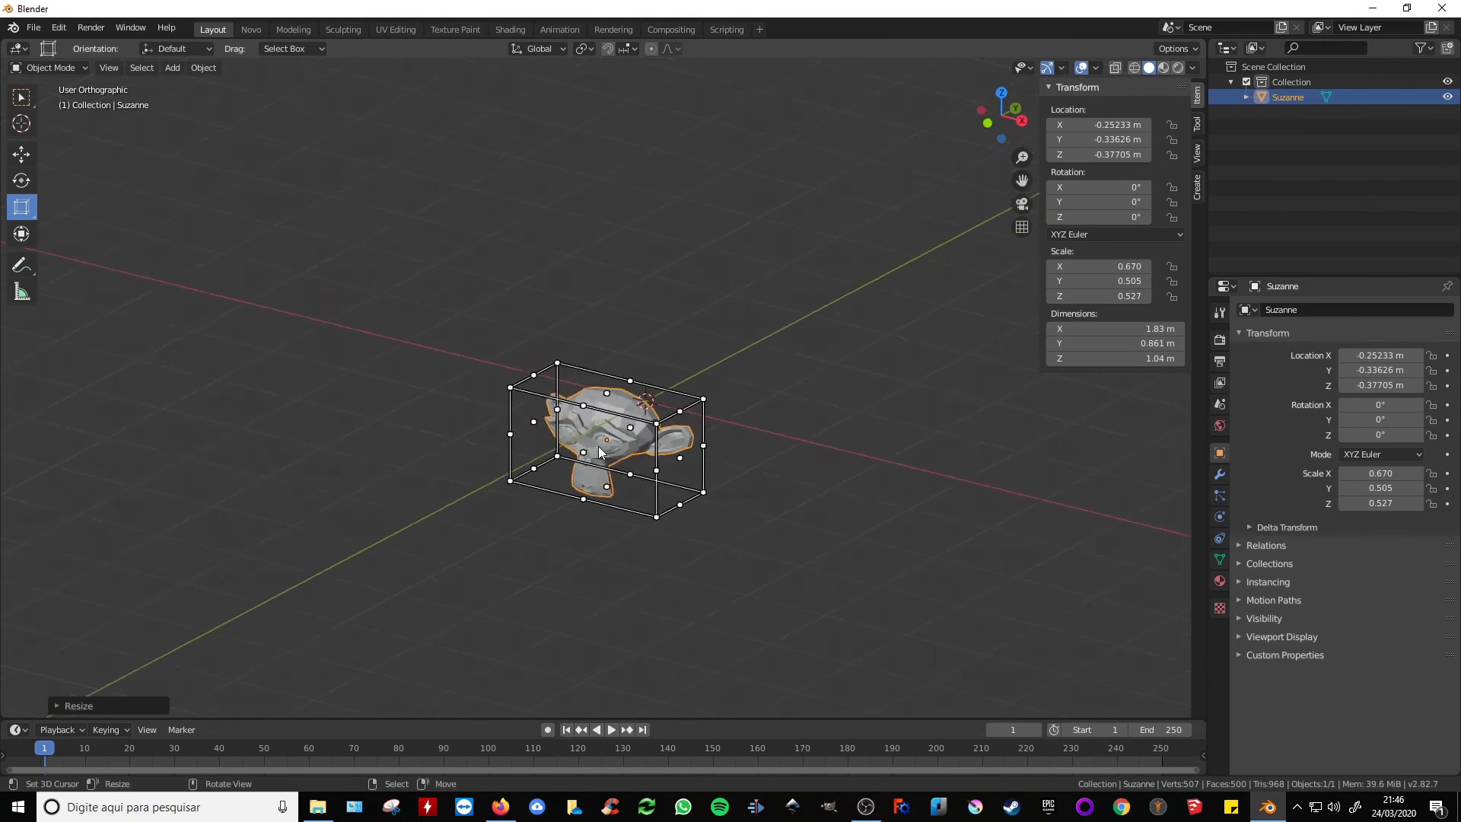